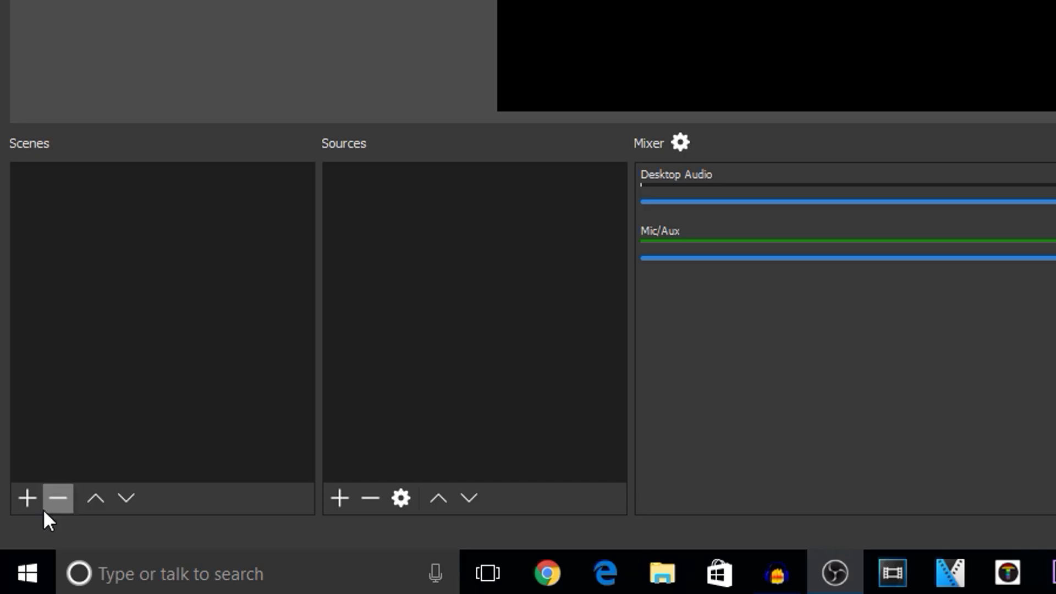
pyautogui.click(28, 498)
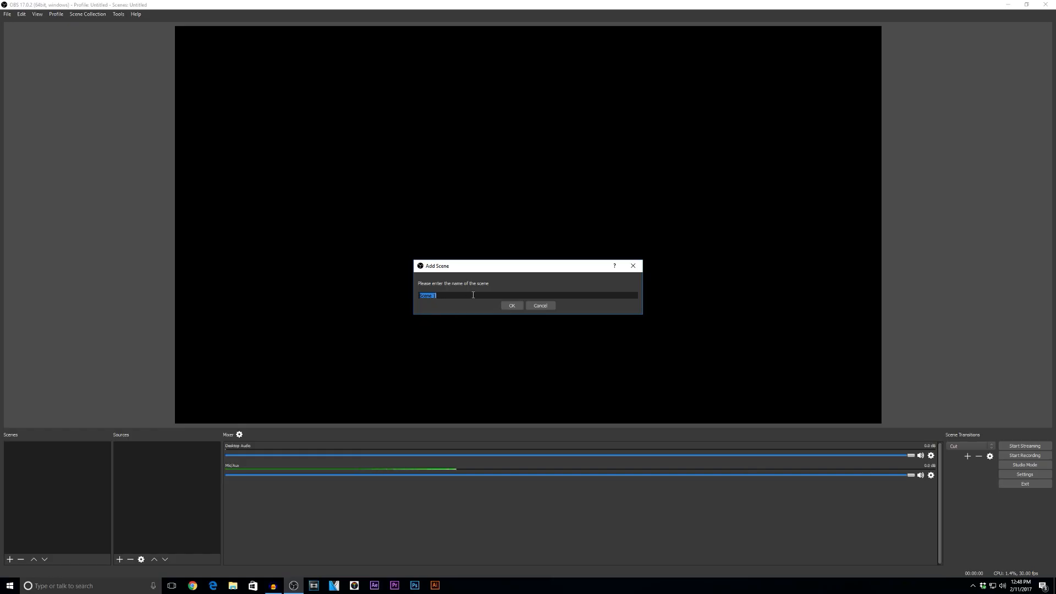
pyautogui.write('Camera House')
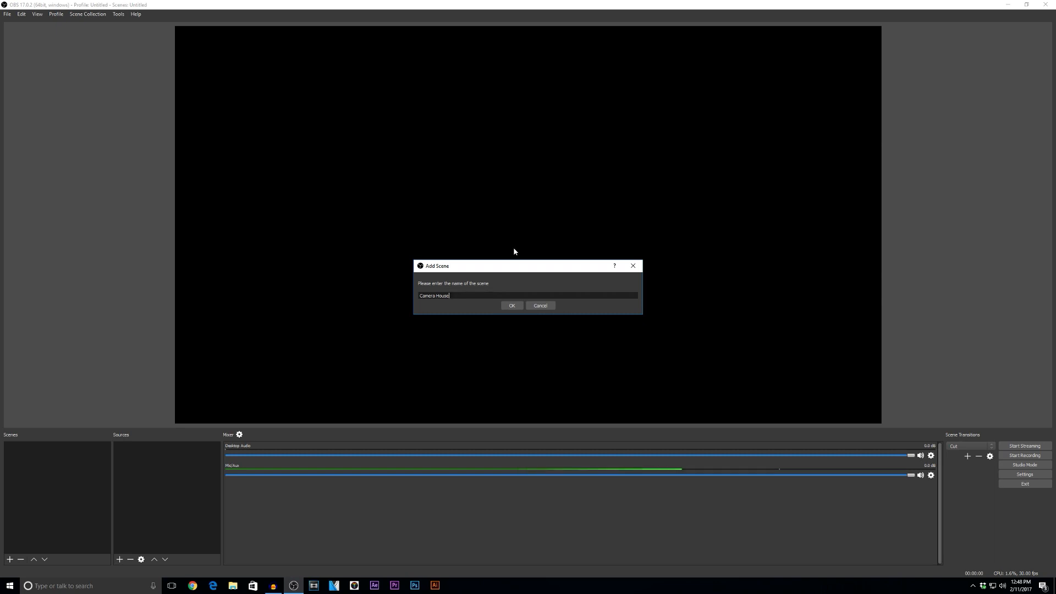
pyautogui.click(509, 304)
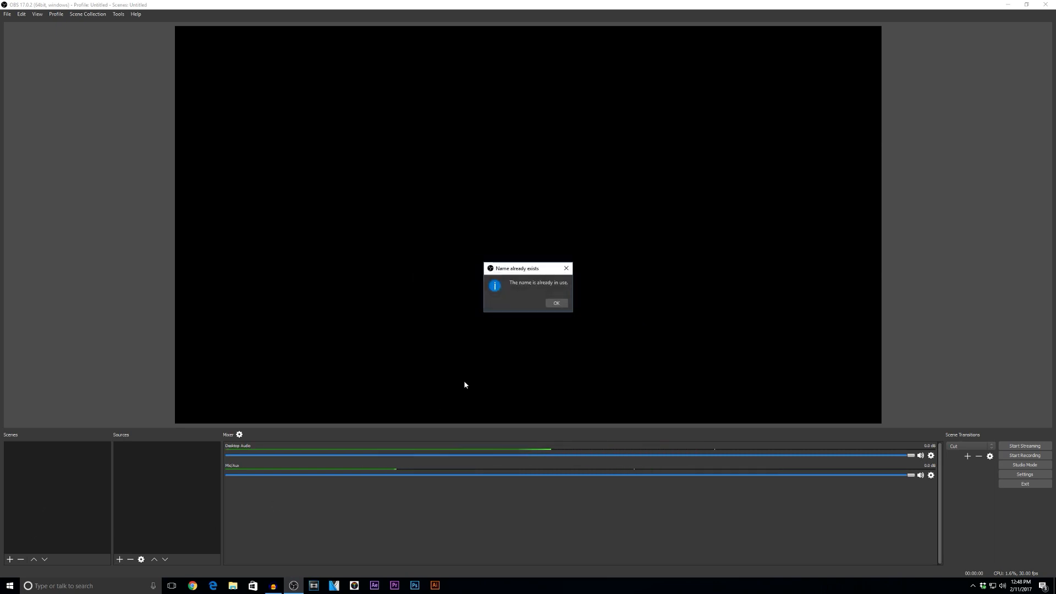
pyautogui.click(556, 303)
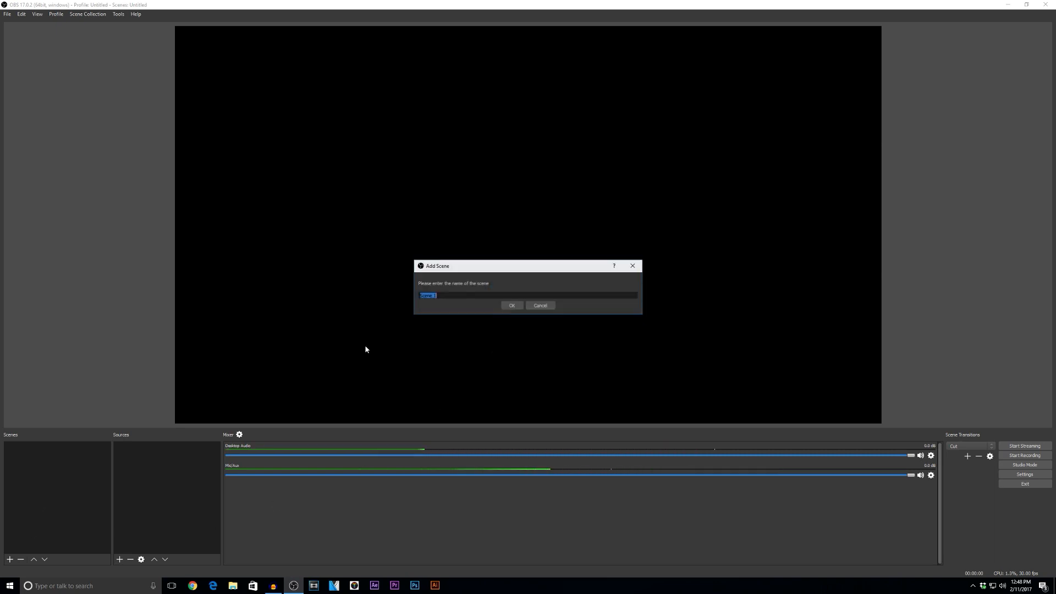
pyautogui.click(539, 308)
# Step: Add a new scene named Camera Hub
pyautogui.click(9, 560)
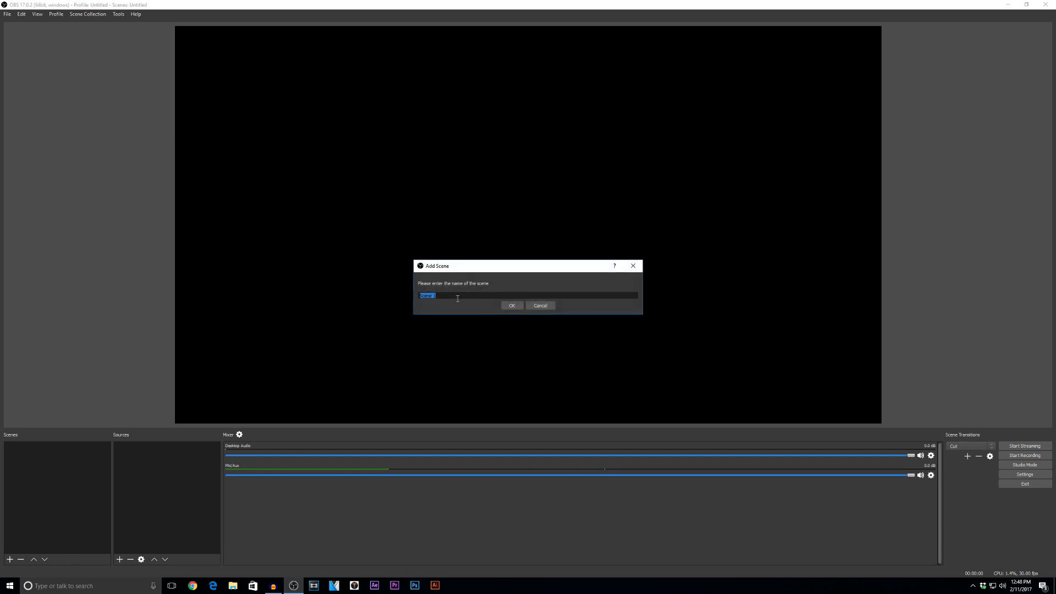
pyautogui.write('Camera Hub')
pyautogui.click(512, 306)
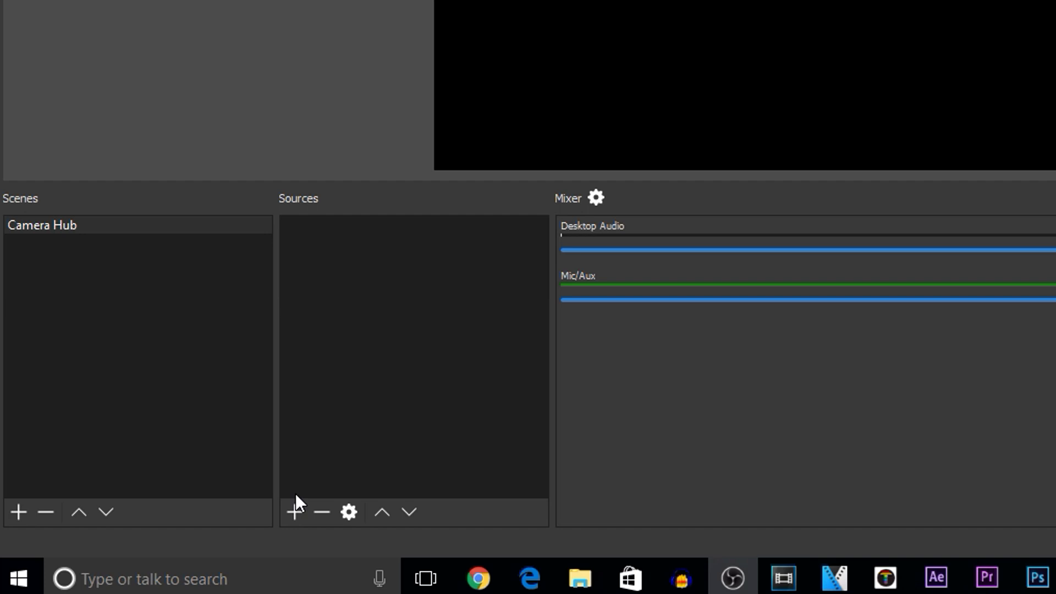
# Step: Add a Video Capture Device source named CameraMain to the Camera Hub scene
pyautogui.click(294, 511)
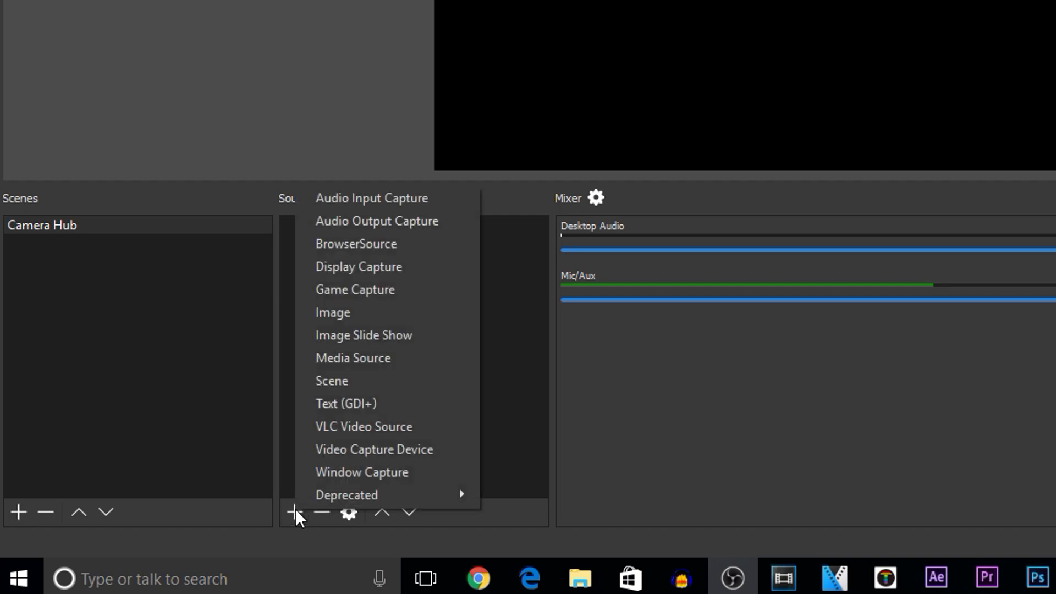
pyautogui.click(368, 451)
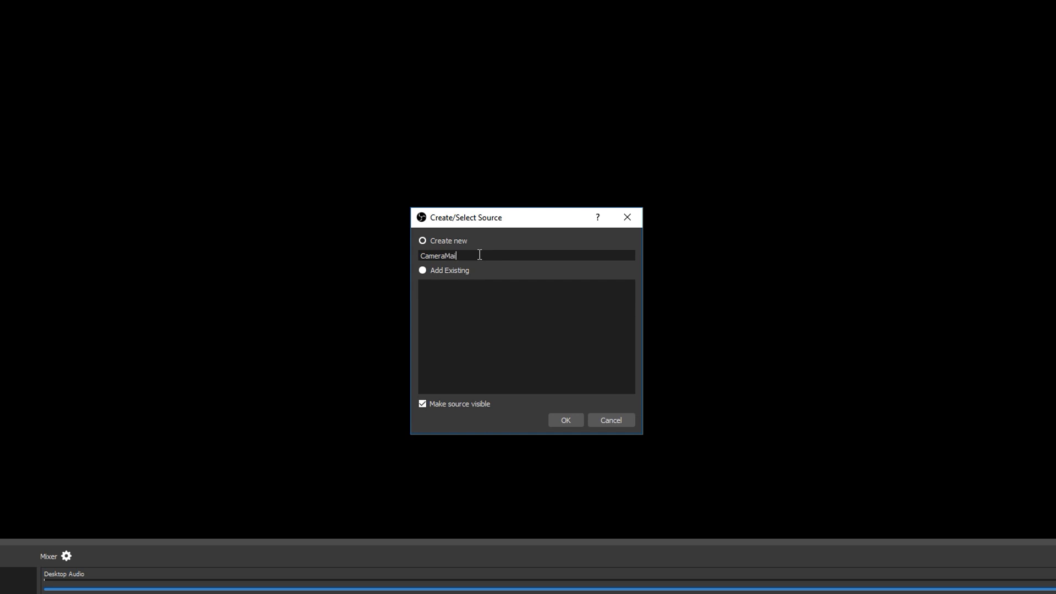
pyautogui.click(566, 419)
# Step: Set the CameraMain capture device to the first-listed Logitech HD Pro Webcam C920, trying the other C920 first
pyautogui.click(455, 304)
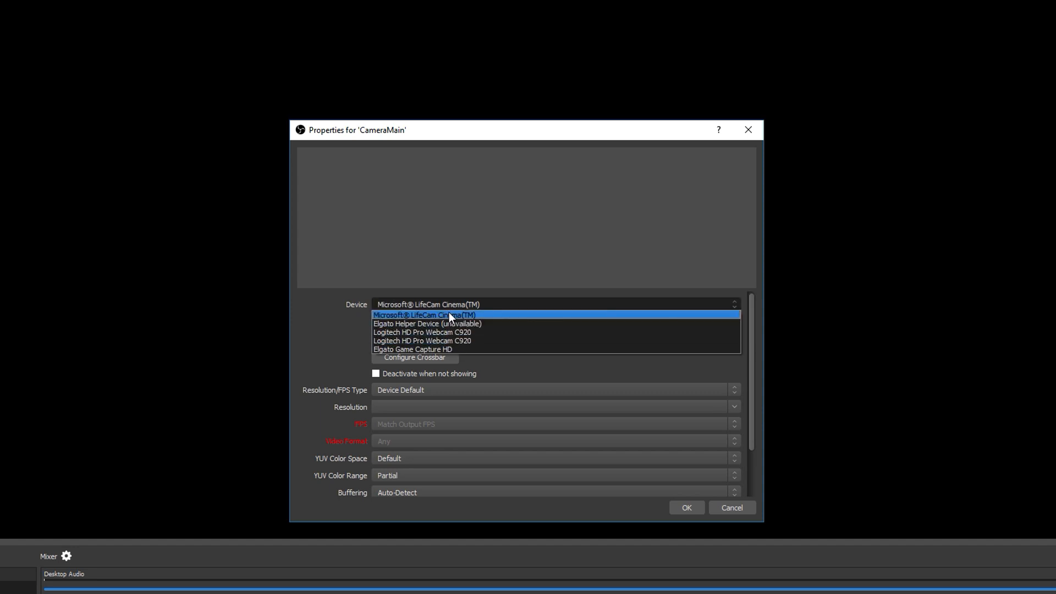
pyautogui.click(440, 337)
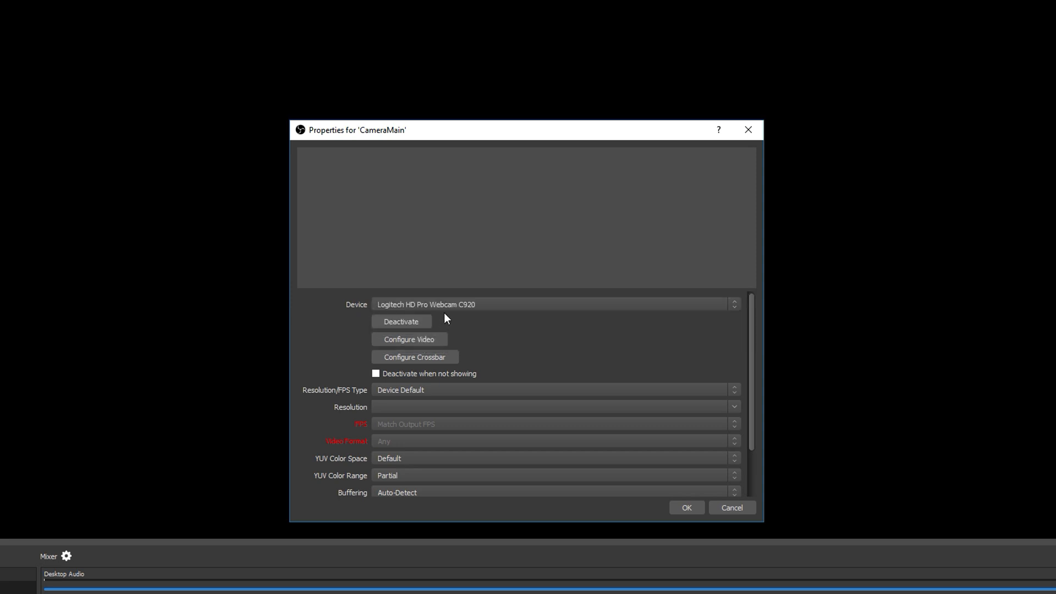
pyautogui.click(447, 305)
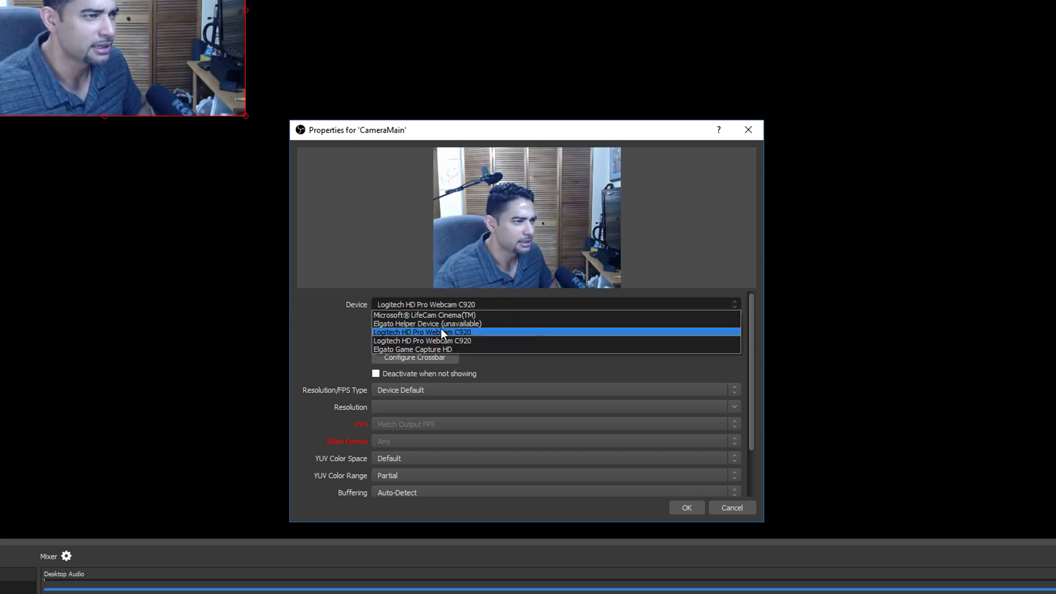
pyautogui.click(441, 328)
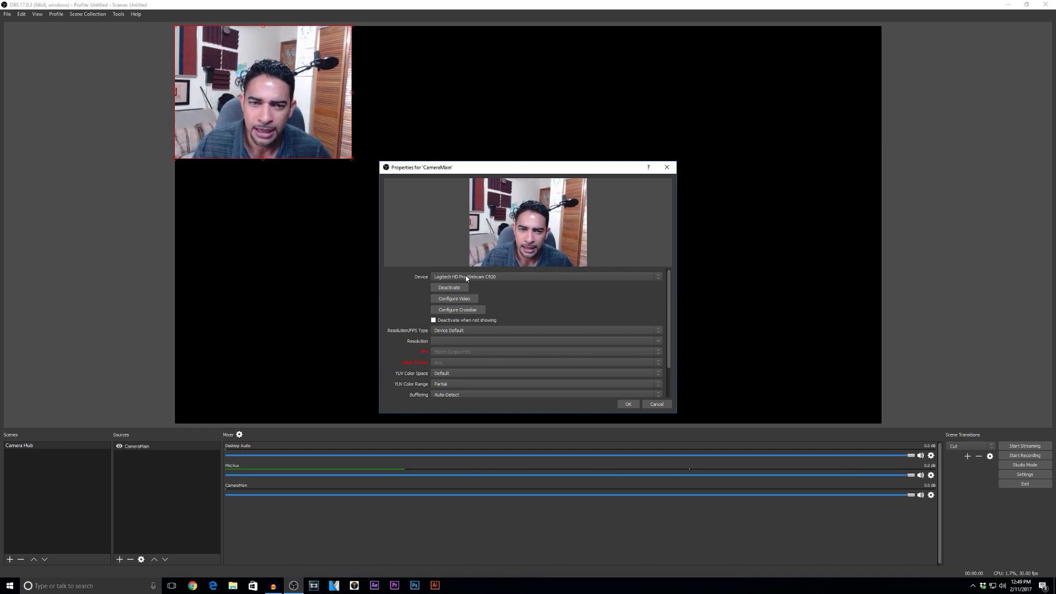
# Step: Set CameraMain's Resolution/FPS Type to Custom with a resolution of 1920x1080 and accept its properties
pyautogui.click(587, 331)
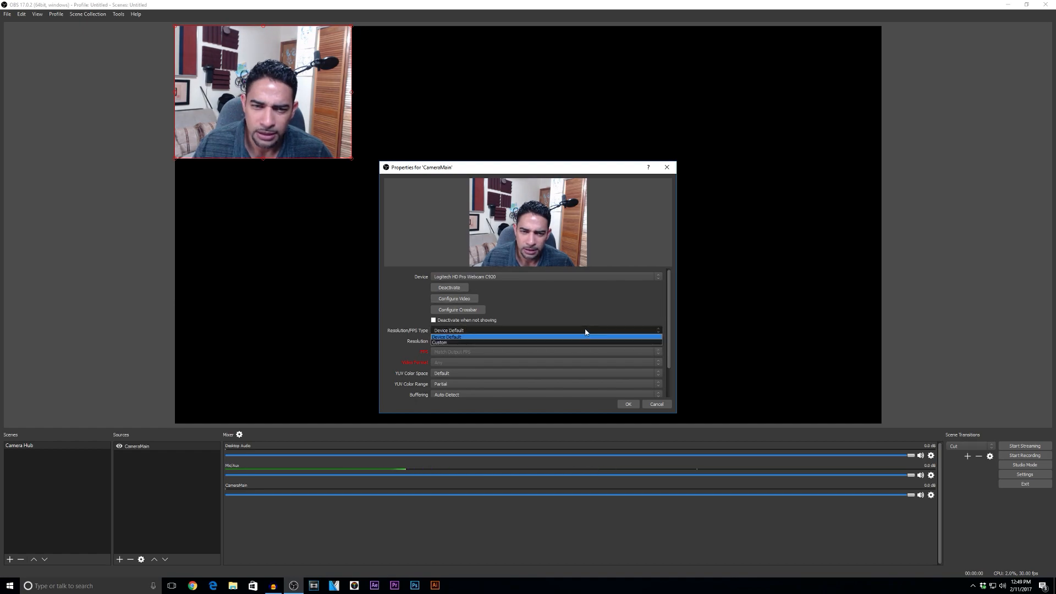
pyautogui.click(448, 341)
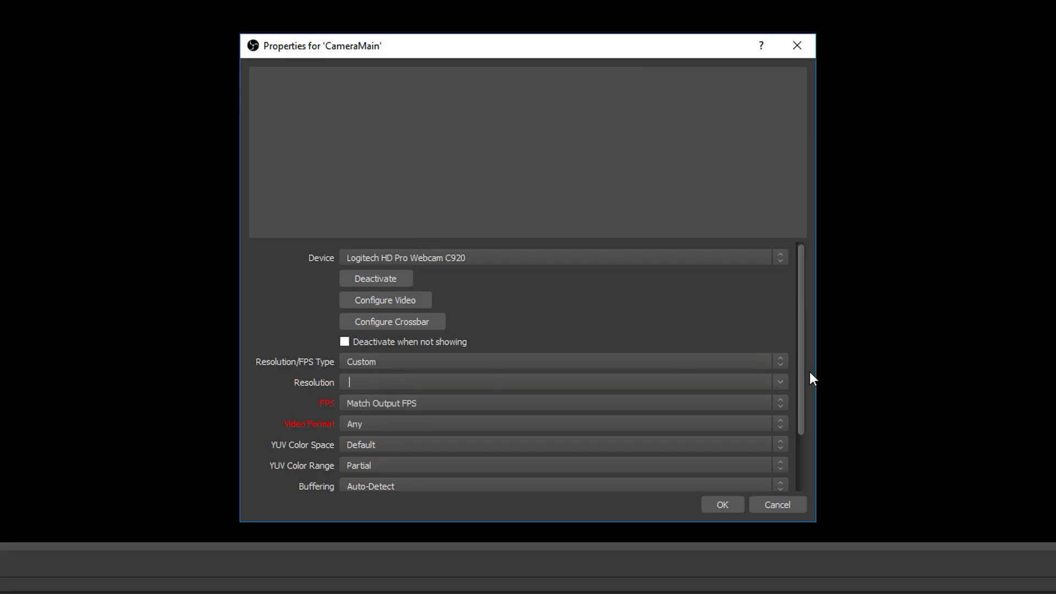
pyautogui.click(780, 382)
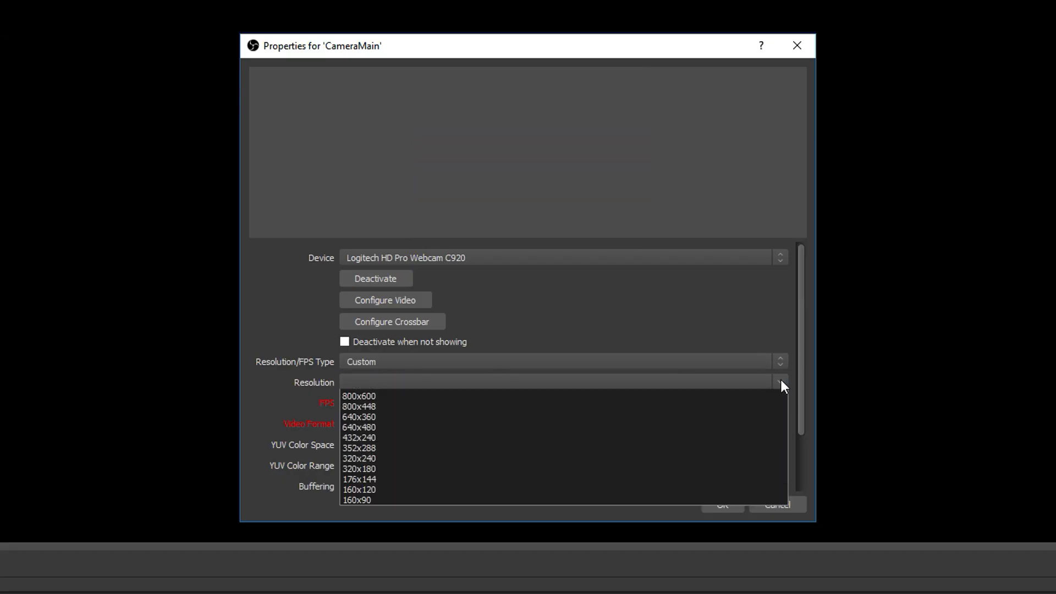
pyautogui.click(374, 413)
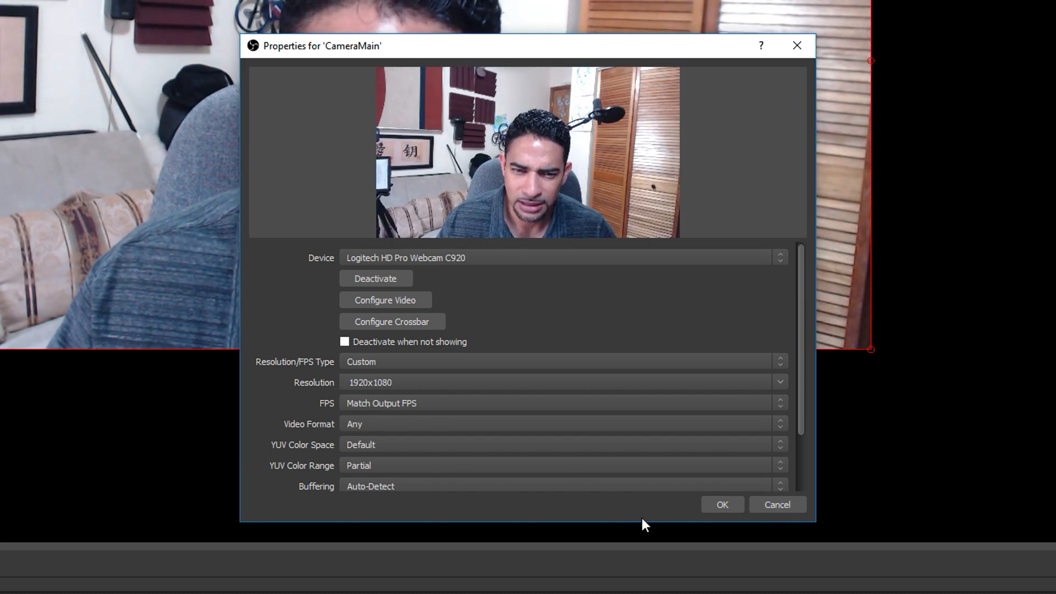
pyautogui.click(722, 504)
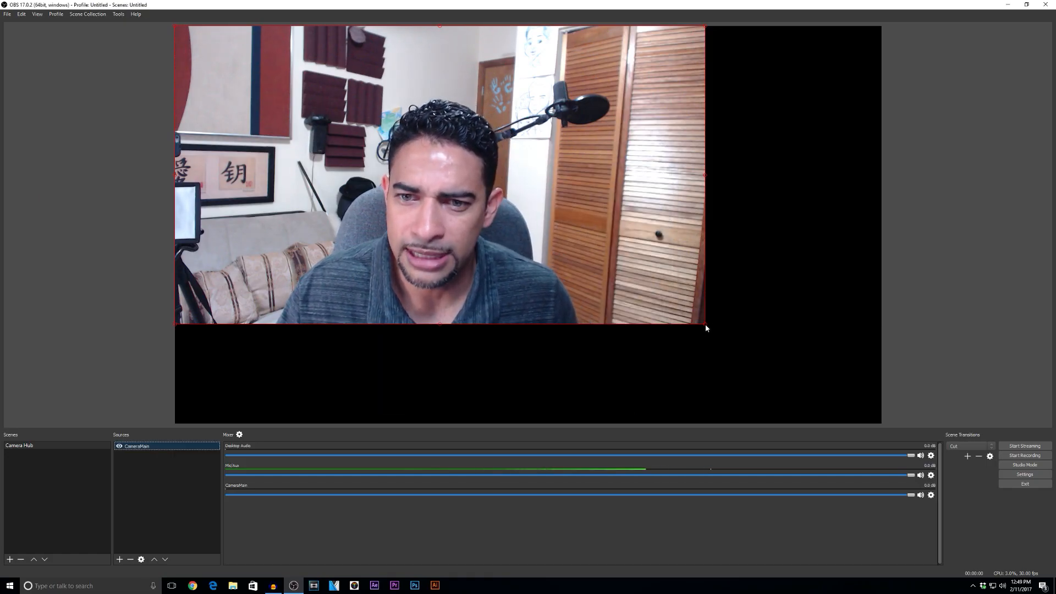
# Step: Stretch the CameraMain feed across the canvas, shrink it to about a third of the canvas width and place it in the canvas's upper-right area
pyautogui.moveTo(705, 326); pyautogui.dragTo(881, 423)
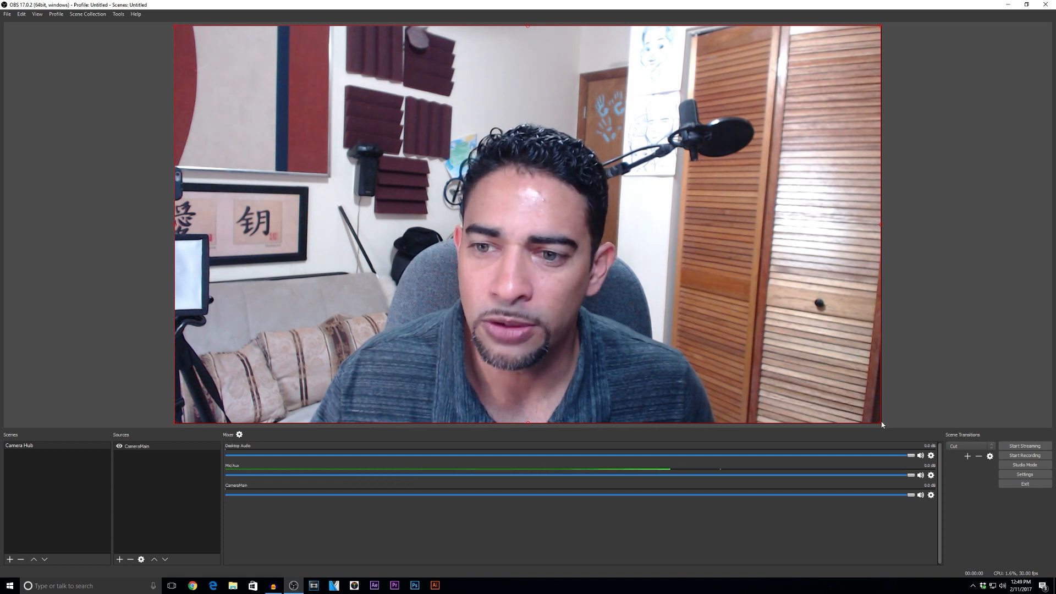
pyautogui.moveTo(880, 422); pyautogui.dragTo(341, 149)
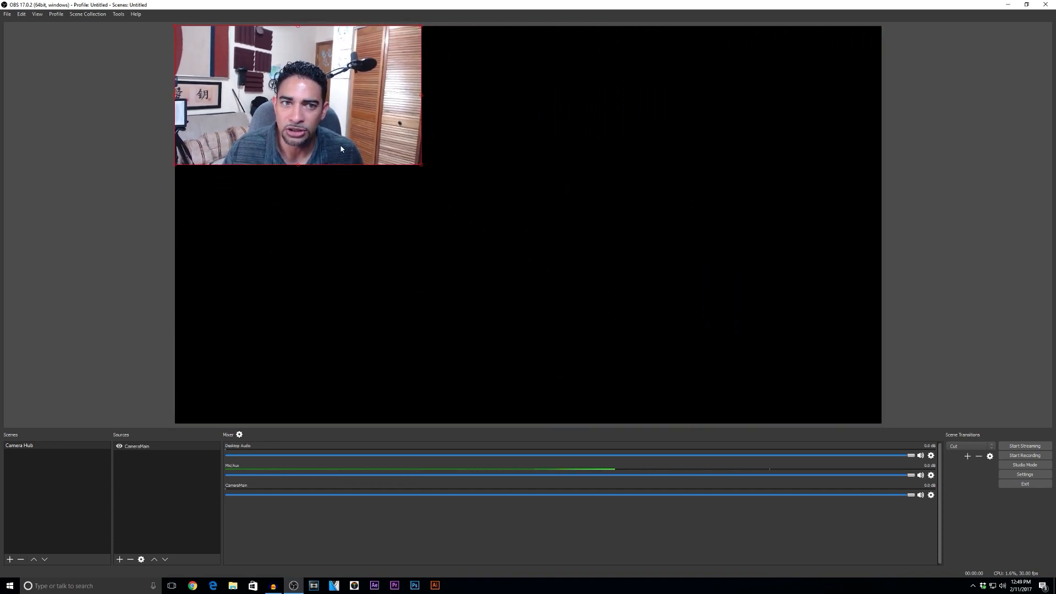
pyautogui.moveTo(308, 110); pyautogui.dragTo(768, 118)
# Step: Add a second Video Capture Device source named Camera Right to the Camera Hub scene
pyautogui.click(144, 543)
pyautogui.click(121, 560)
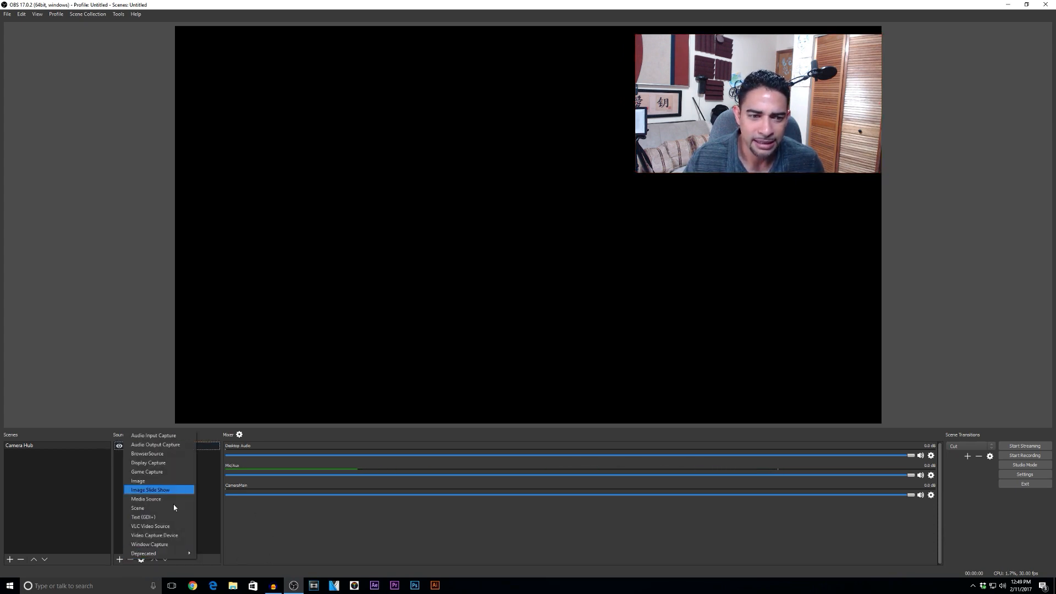
pyautogui.click(150, 535)
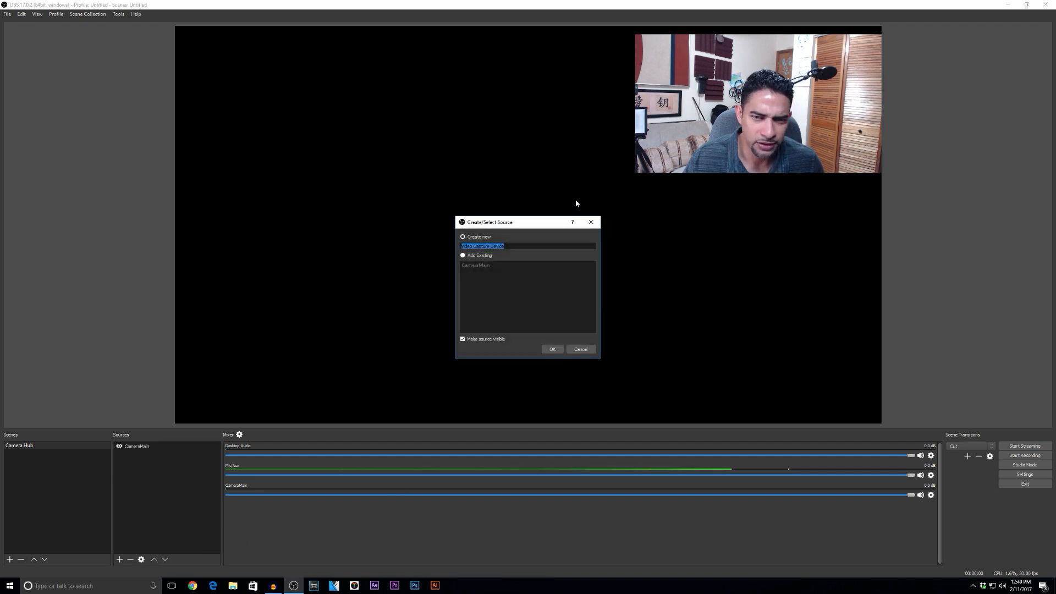
pyautogui.write('C')
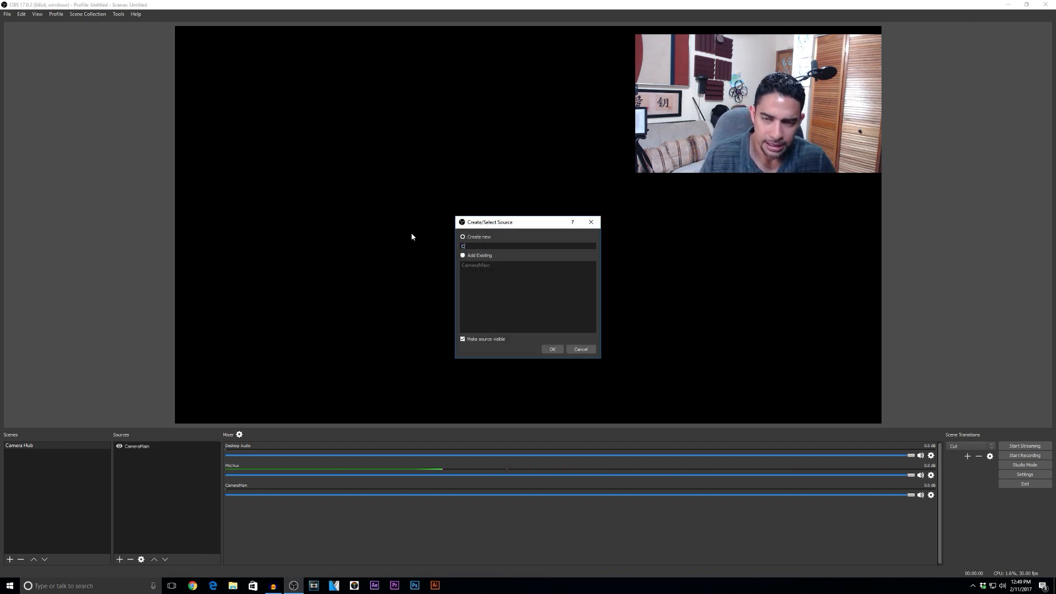
pyautogui.write('amera Right')
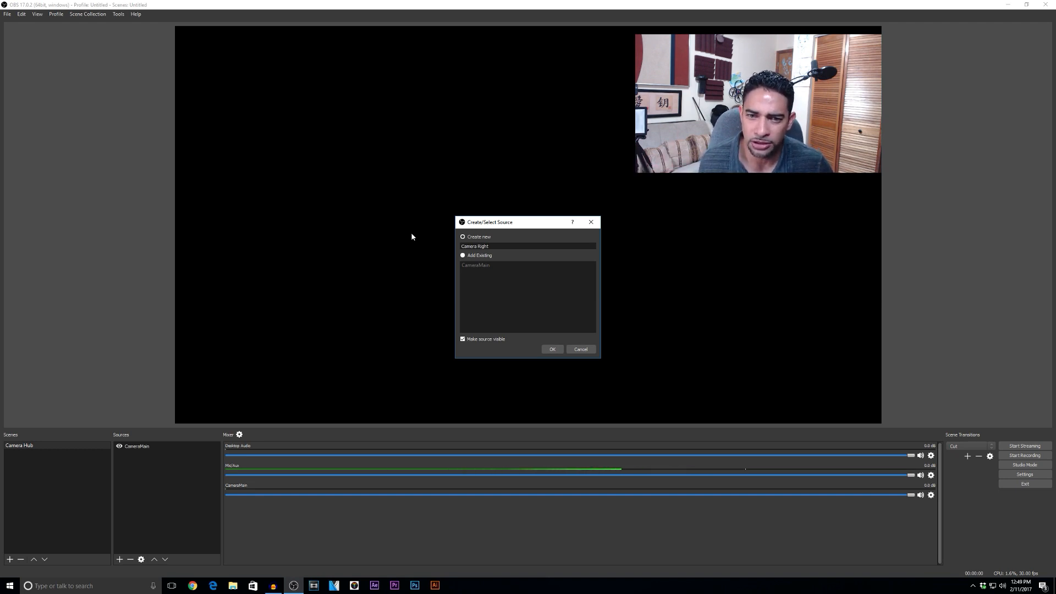
pyautogui.press('Return')
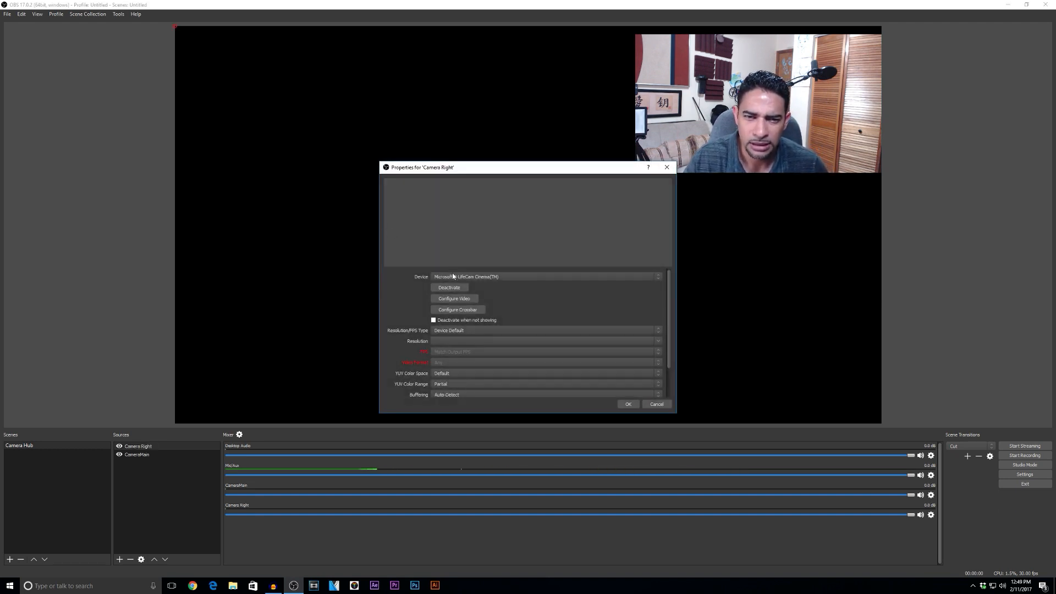
# Step: Configure Camera Right to use the second-listed Logitech HD Pro Webcam C920 with a Custom resolution of 1920x1080
pyautogui.click(453, 277)
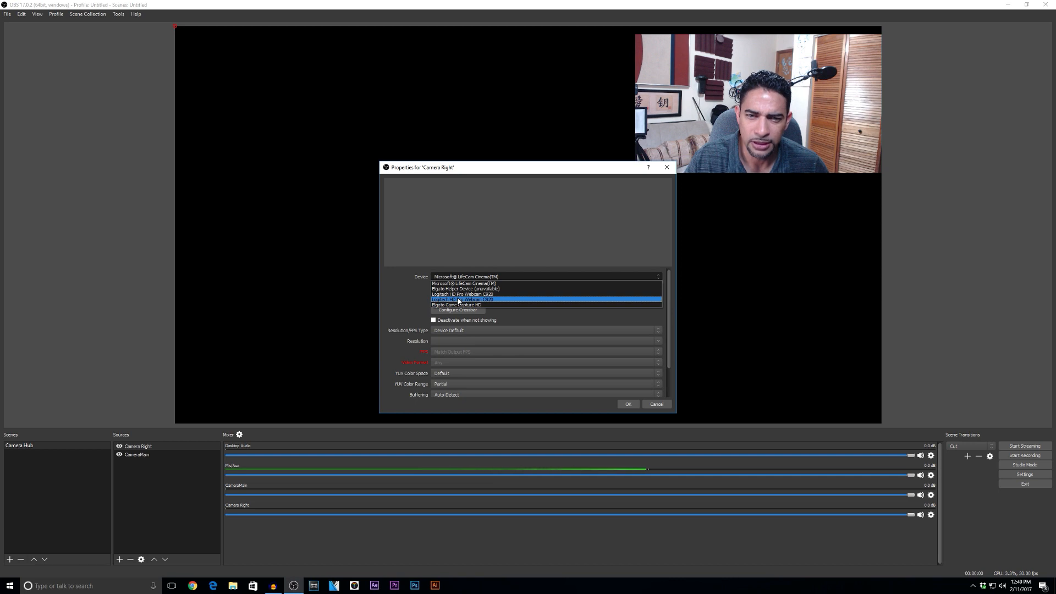
pyautogui.click(457, 298)
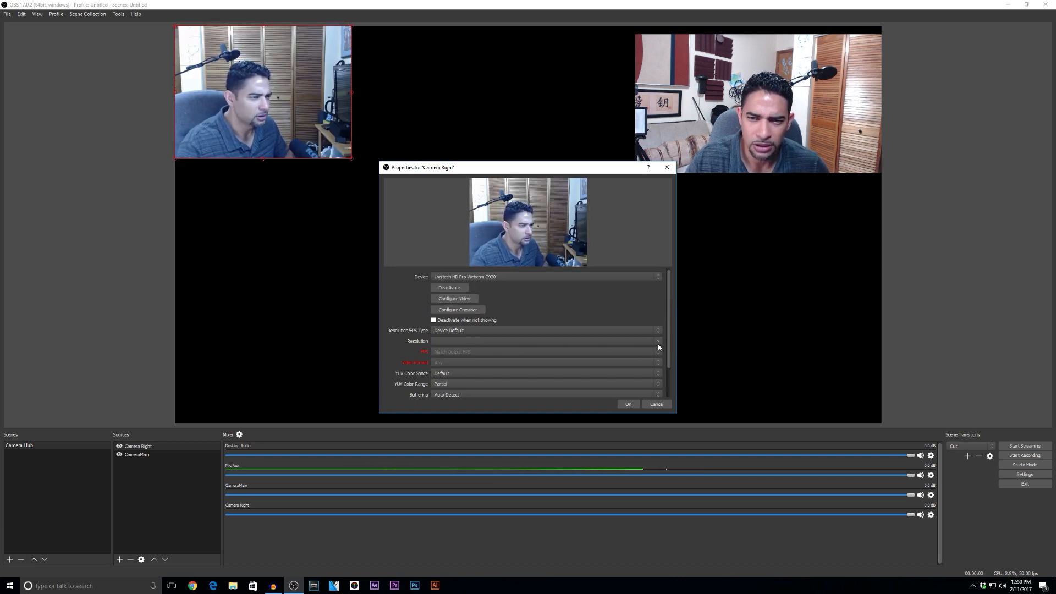
pyautogui.click(610, 330)
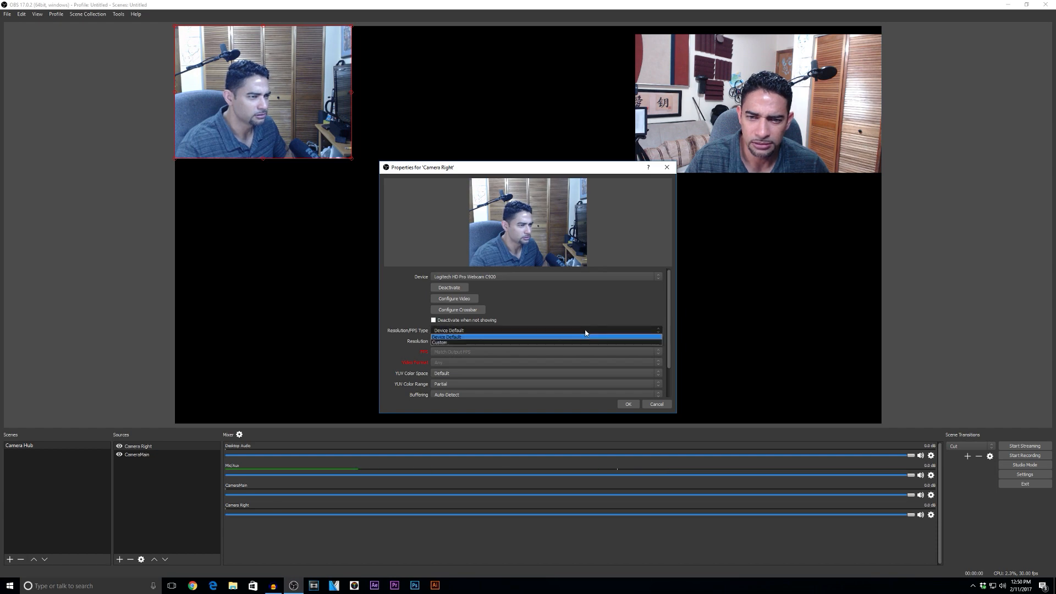
pyautogui.click(451, 341)
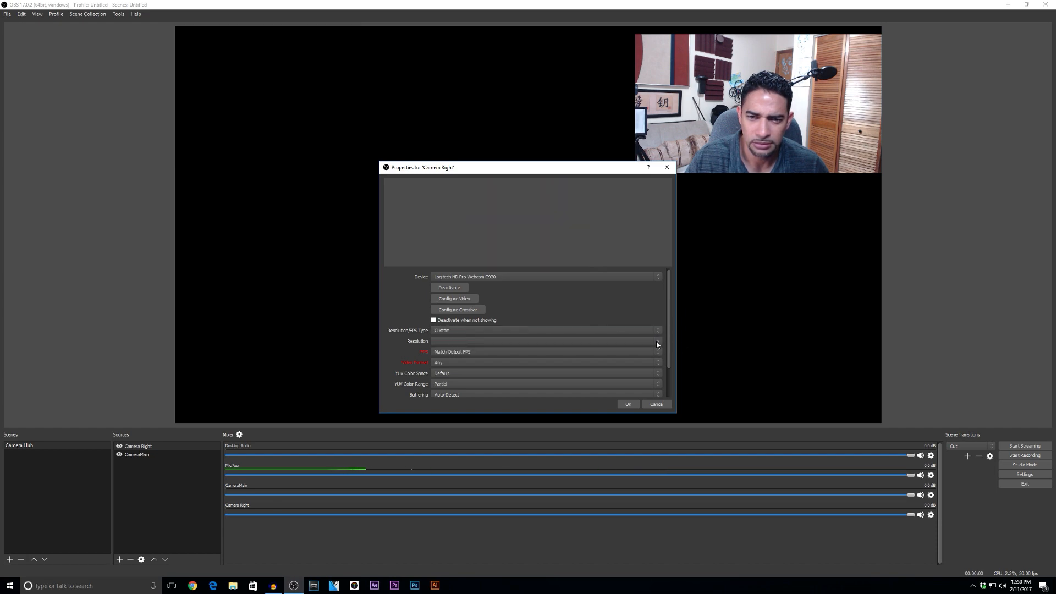
pyautogui.click(656, 345)
pyautogui.click(462, 355)
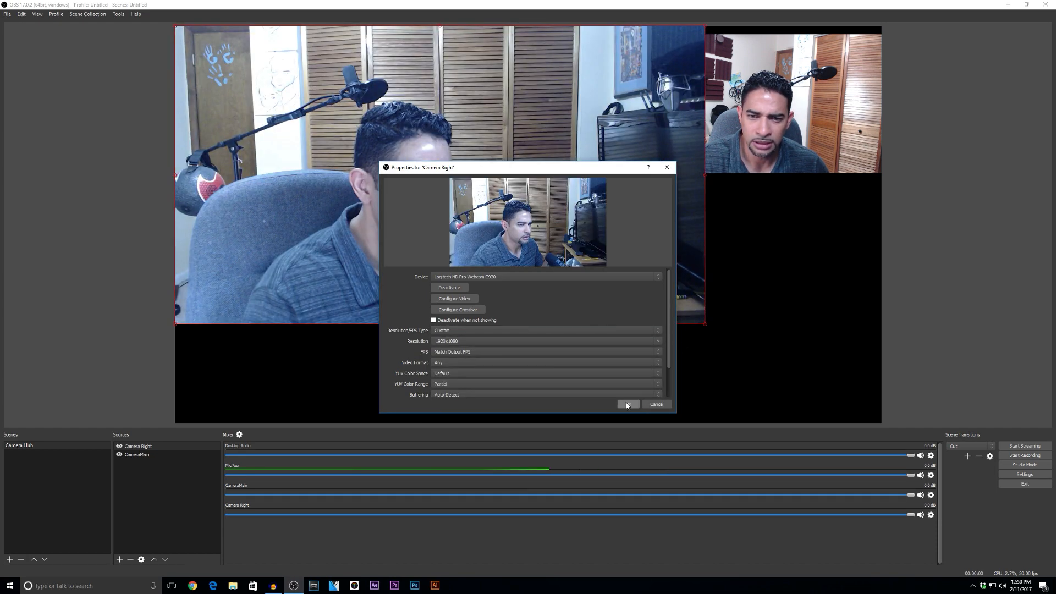
pyautogui.click(627, 405)
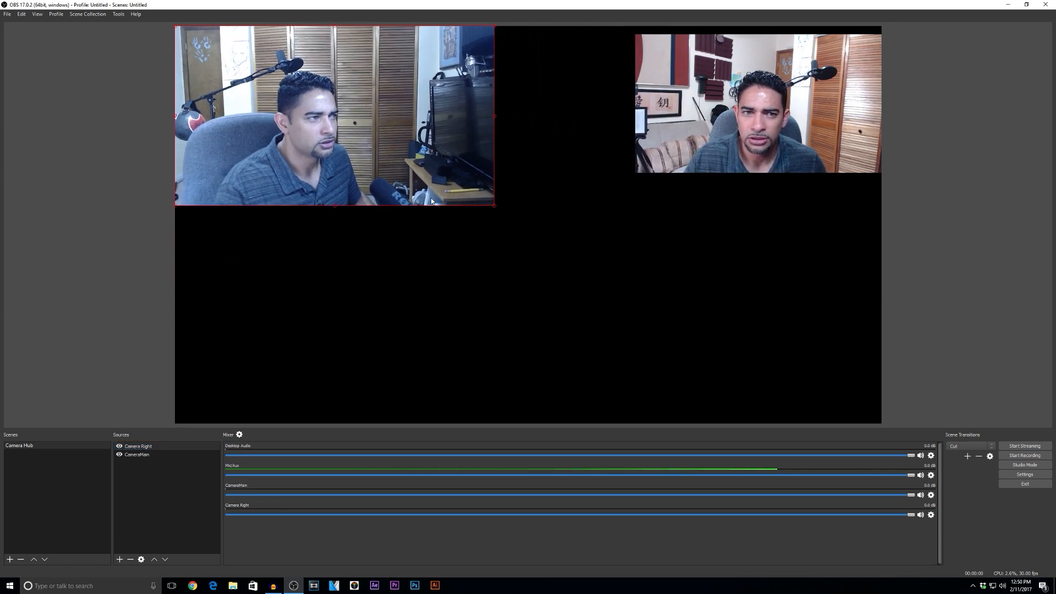
# Step: Arrange the feeds along the canvas's upper edge, with CameraMain near the centre and the reduced Camera Right feed to its right
pyautogui.moveTo(315, 114); pyautogui.dragTo(687, 288)
pyautogui.moveTo(731, 144); pyautogui.dragTo(458, 123)
pyautogui.moveTo(615, 282); pyautogui.dragTo(713, 110)
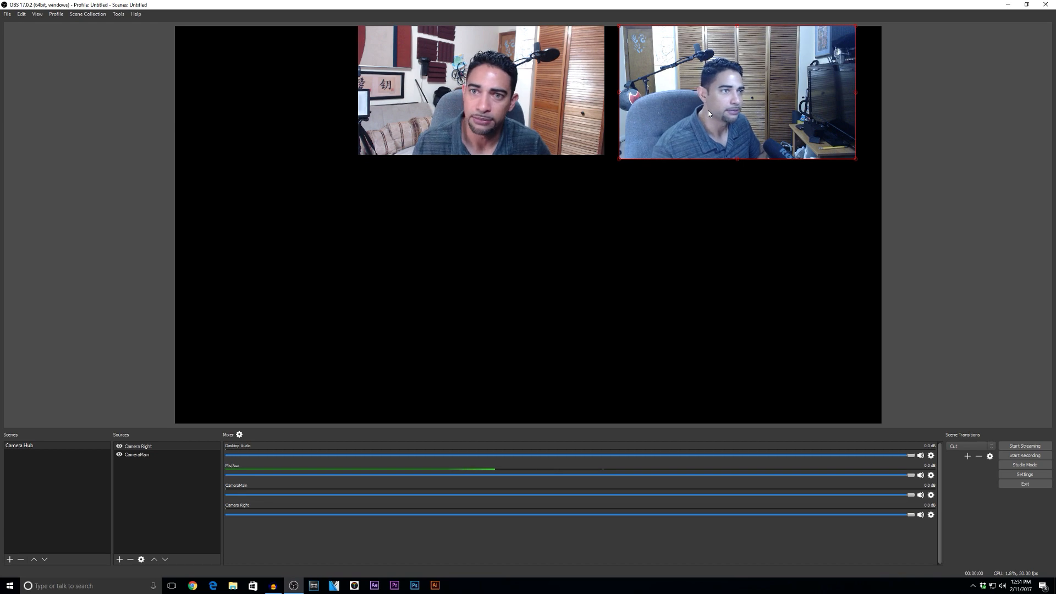
# Step: Add a third Video Capture Device source named Camera Left to the Camera Hub scene
pyautogui.click(119, 559)
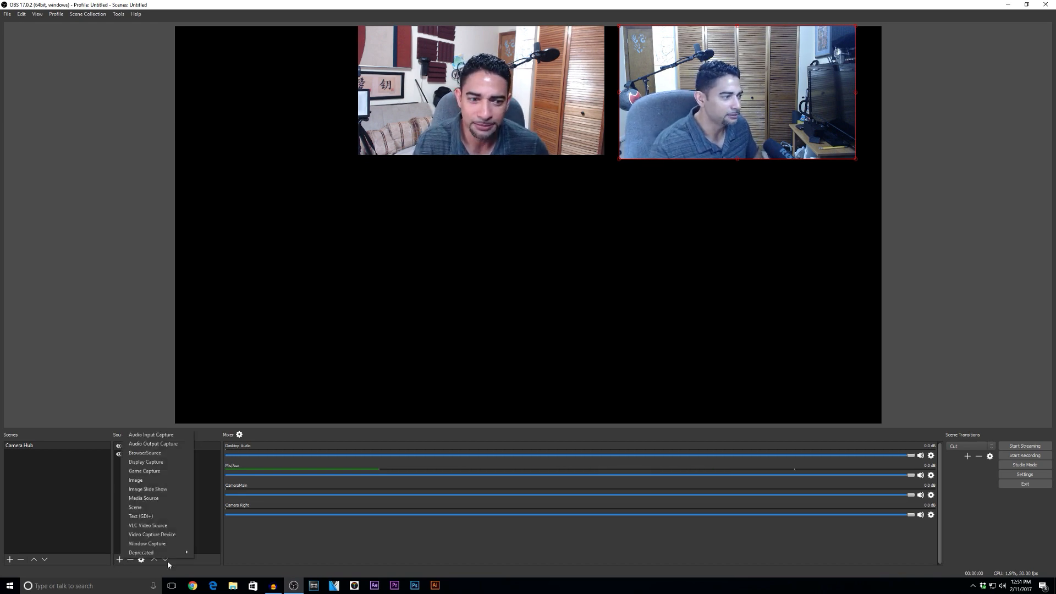
pyautogui.click(153, 536)
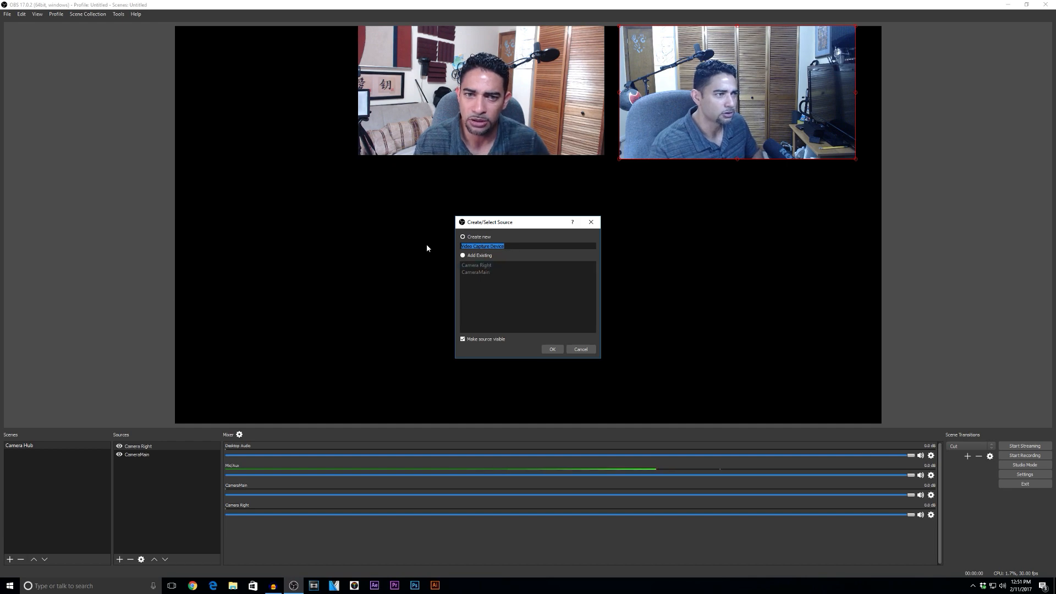
pyautogui.write('Camer')
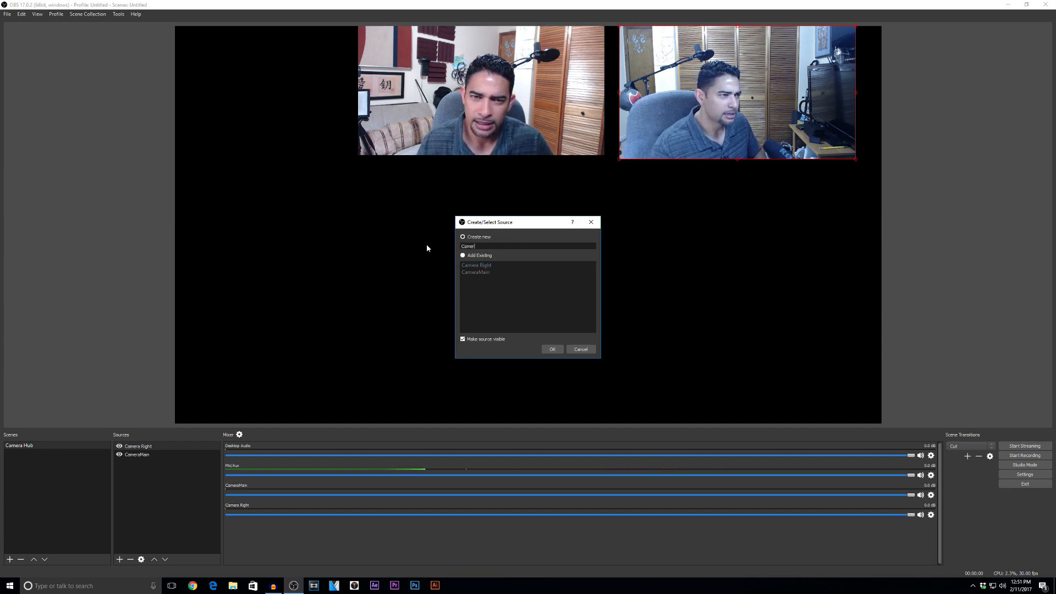
pyautogui.write('a Left')
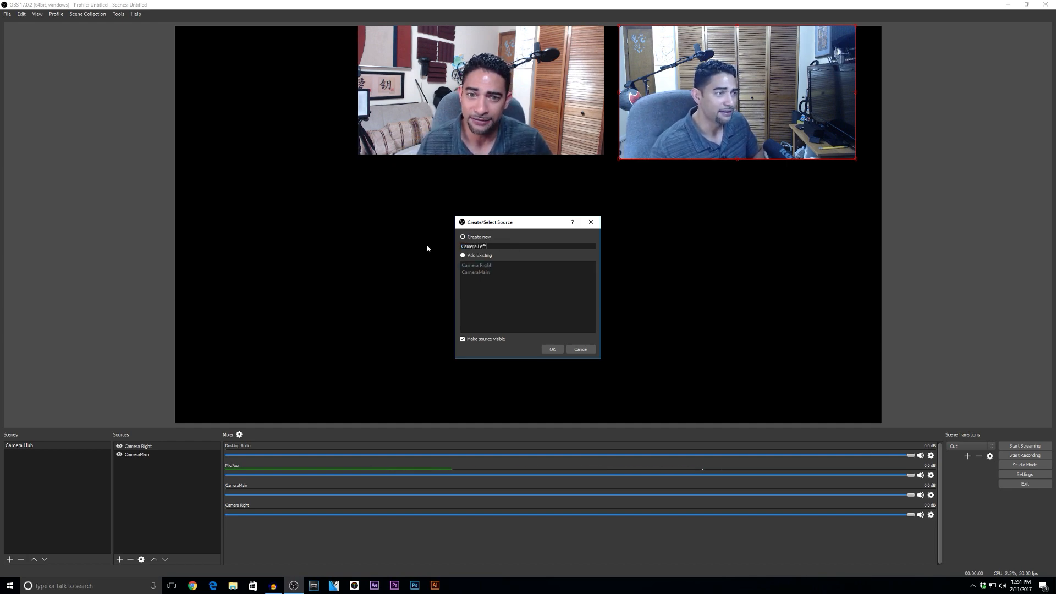
pyautogui.click(552, 350)
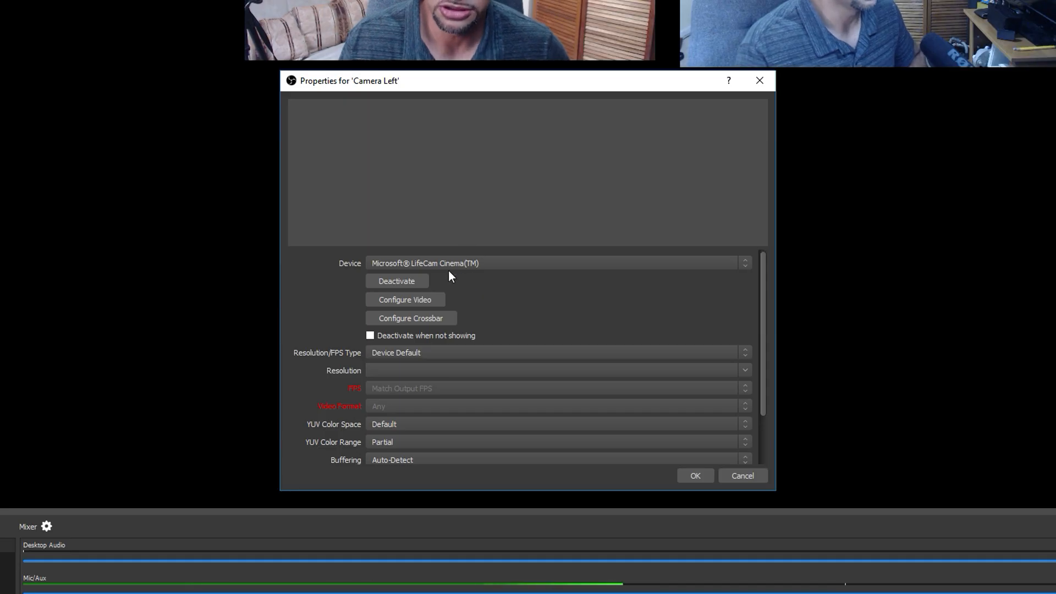
# Step: Configure Camera Left on the Microsoft LifeCam Cinema with a Custom resolution of 1280x720
pyautogui.click(433, 354)
pyautogui.click(403, 373)
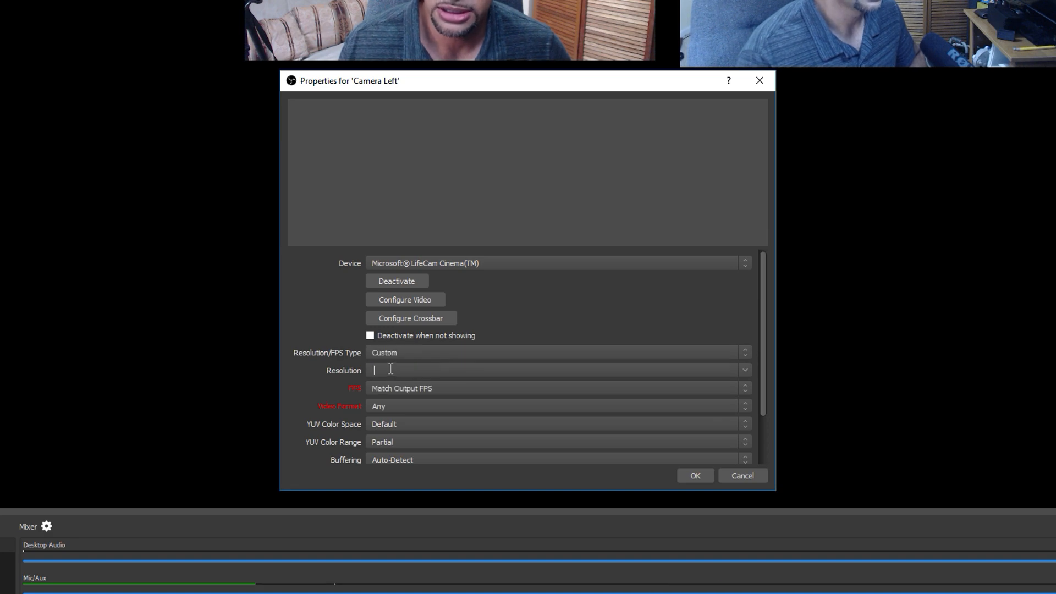
pyautogui.click(744, 372)
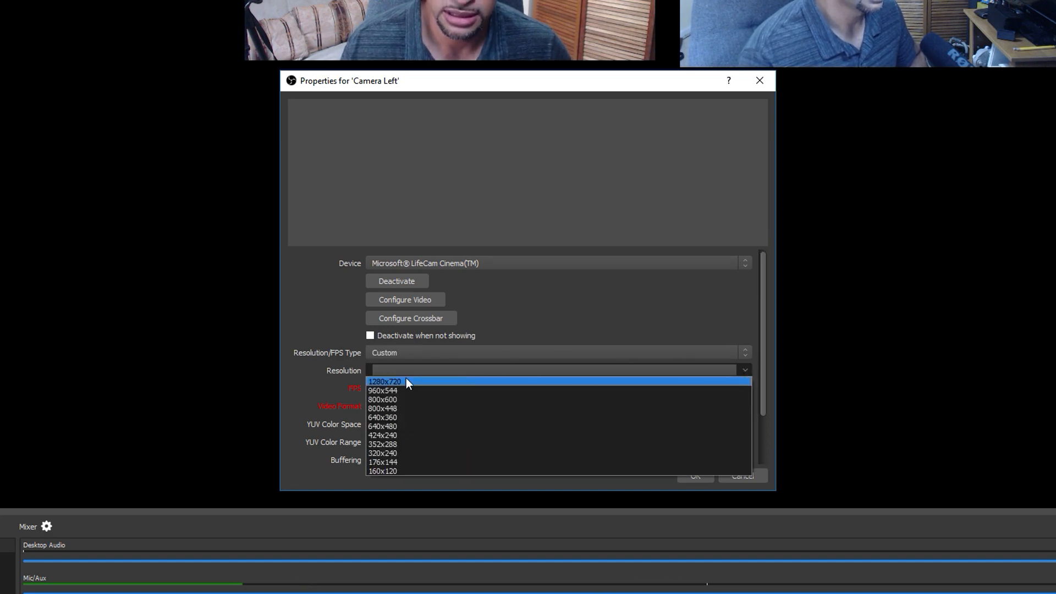
pyautogui.click(406, 379)
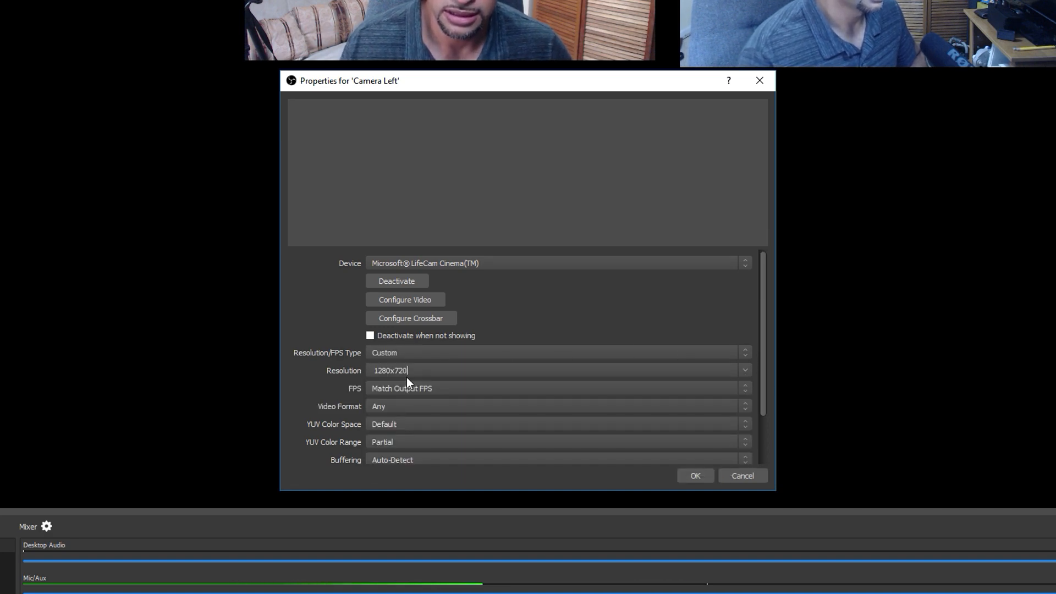
pyautogui.click(695, 475)
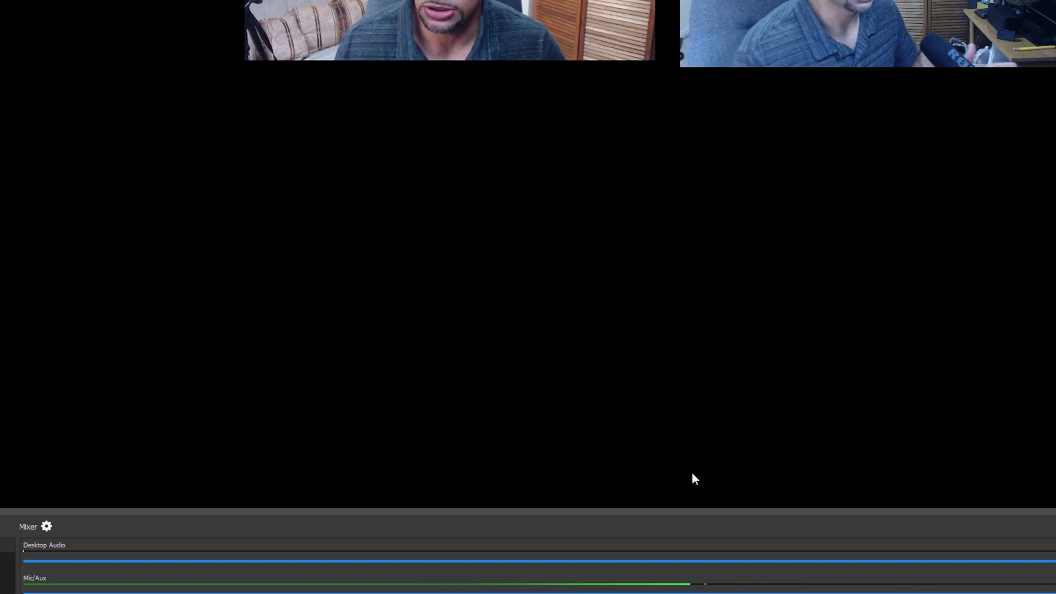
# Step: Shift the CameraMain and Camera Right feeds down from the canvas's upper edge, keeping them side by side
pyautogui.moveTo(439, 29); pyautogui.dragTo(402, 44)
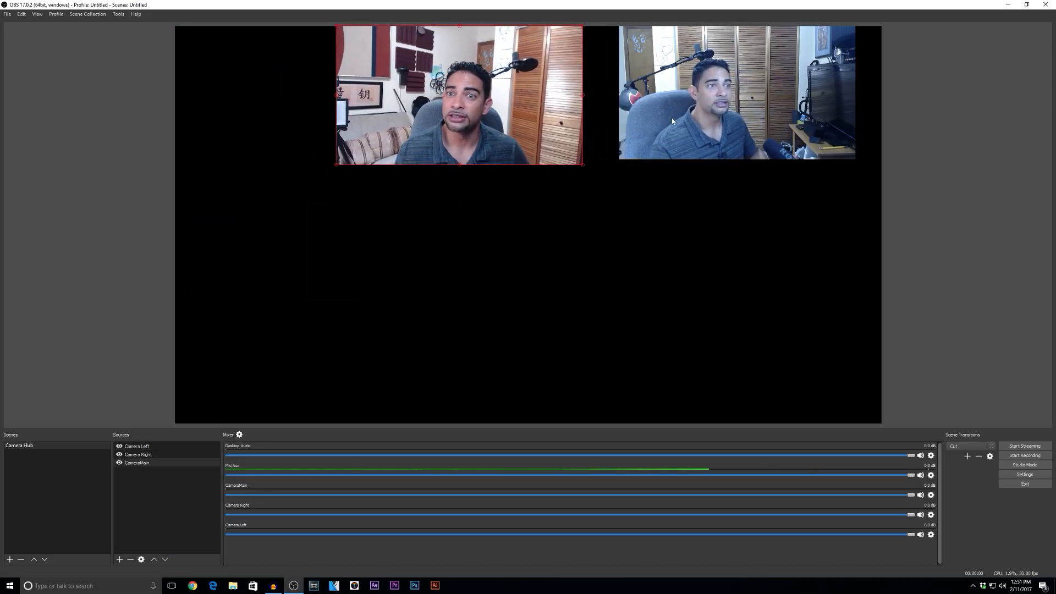
pyautogui.moveTo(672, 119); pyautogui.dragTo(697, 153)
pyautogui.moveTo(531, 118); pyautogui.dragTo(557, 134)
pyautogui.moveTo(704, 148); pyautogui.dragTo(697, 113)
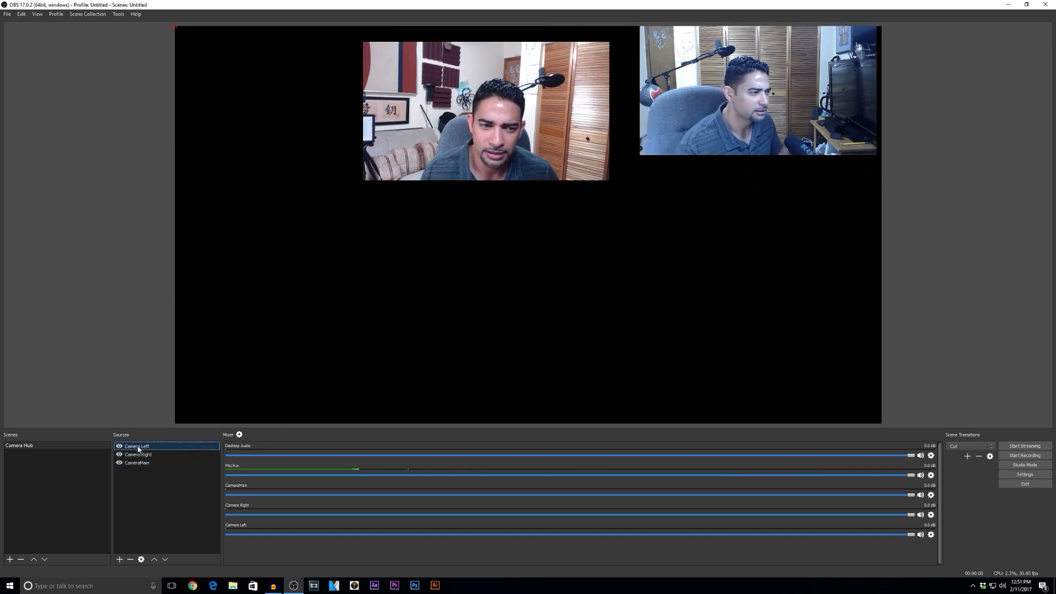
pyautogui.moveTo(429, 150); pyautogui.dragTo(454, 163)
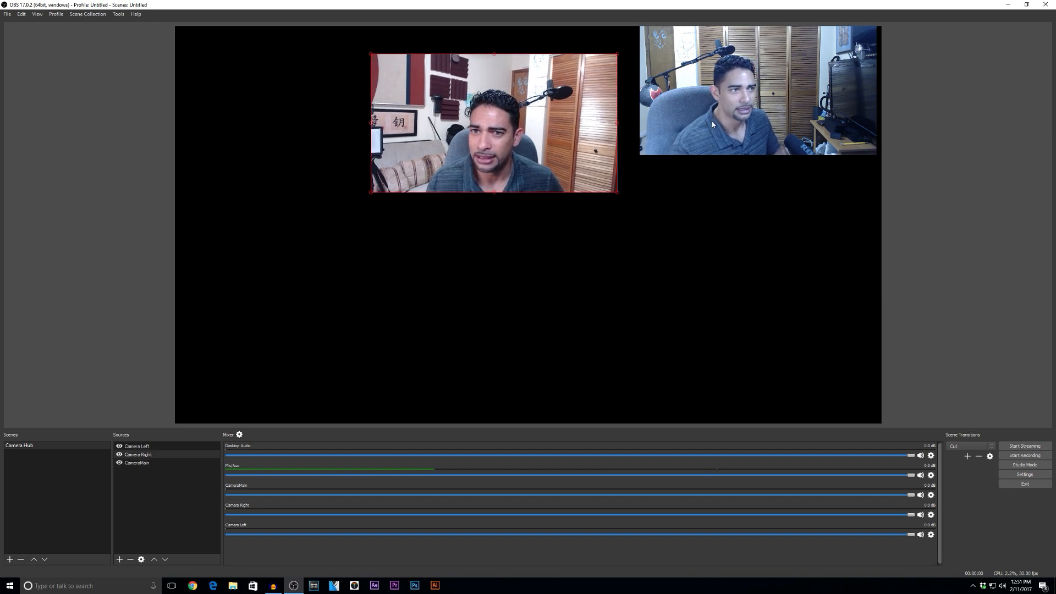
pyautogui.moveTo(712, 117); pyautogui.dragTo(712, 156)
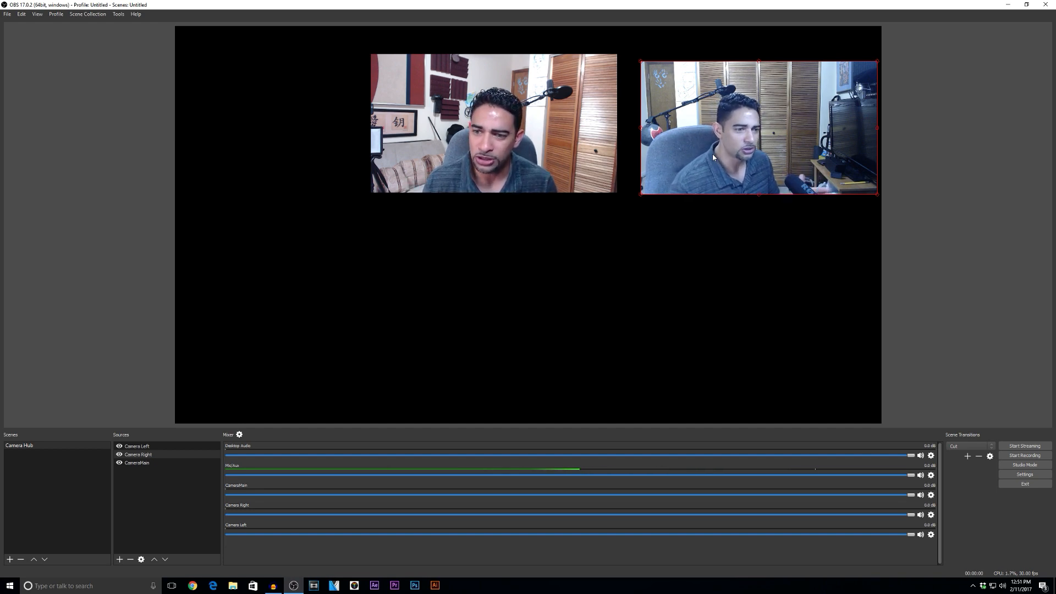
# Step: Nudge the CameraMain and Camera Right feeds slightly upward on the canvas and close the program
pyautogui.click(137, 463)
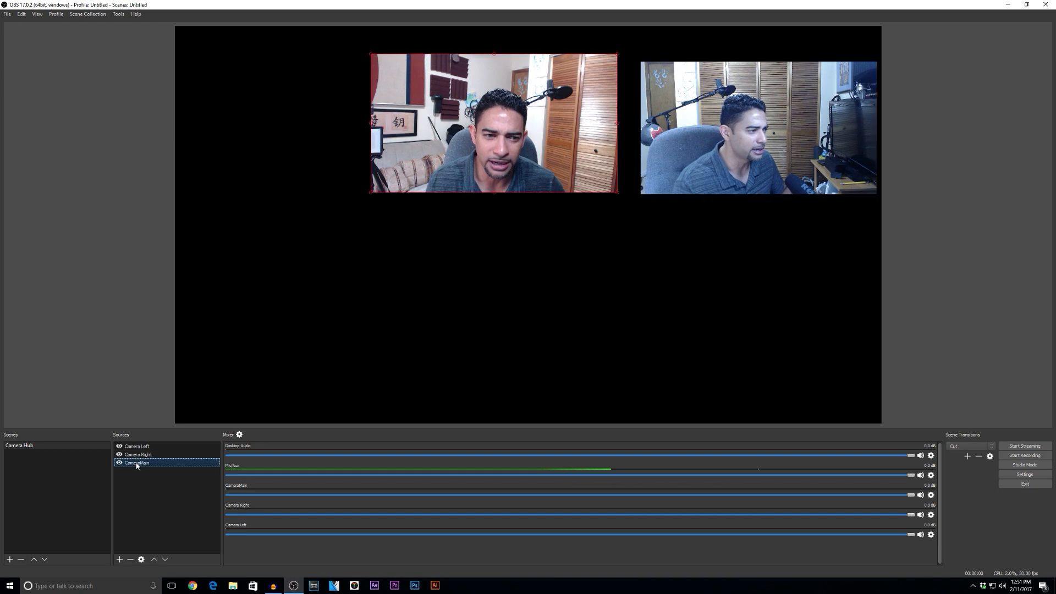
pyautogui.click(138, 457)
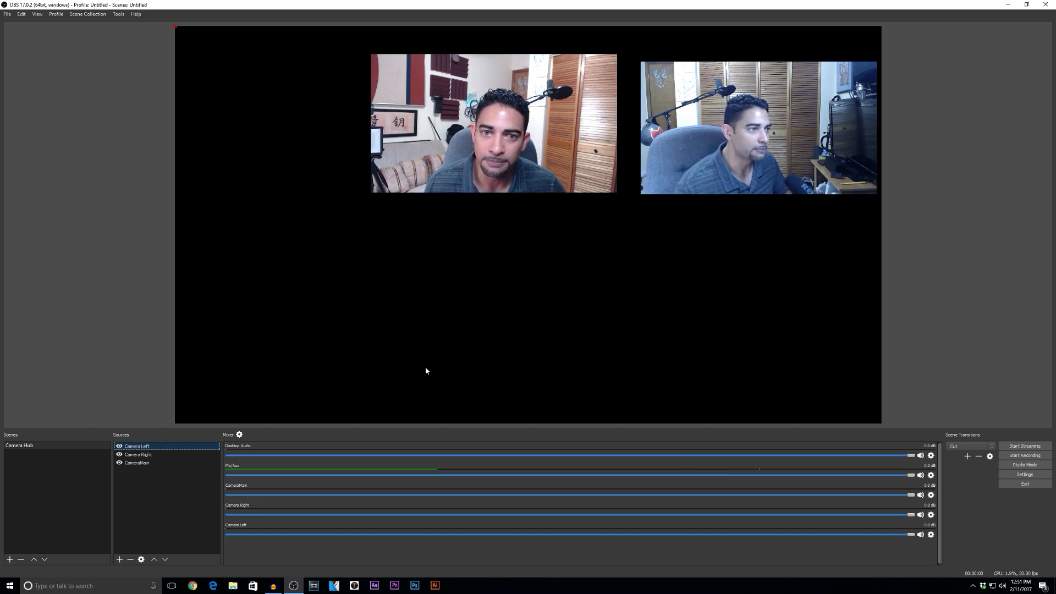
pyautogui.moveTo(538, 104); pyautogui.dragTo(539, 101)
pyautogui.moveTo(717, 127); pyautogui.dragTo(722, 111)
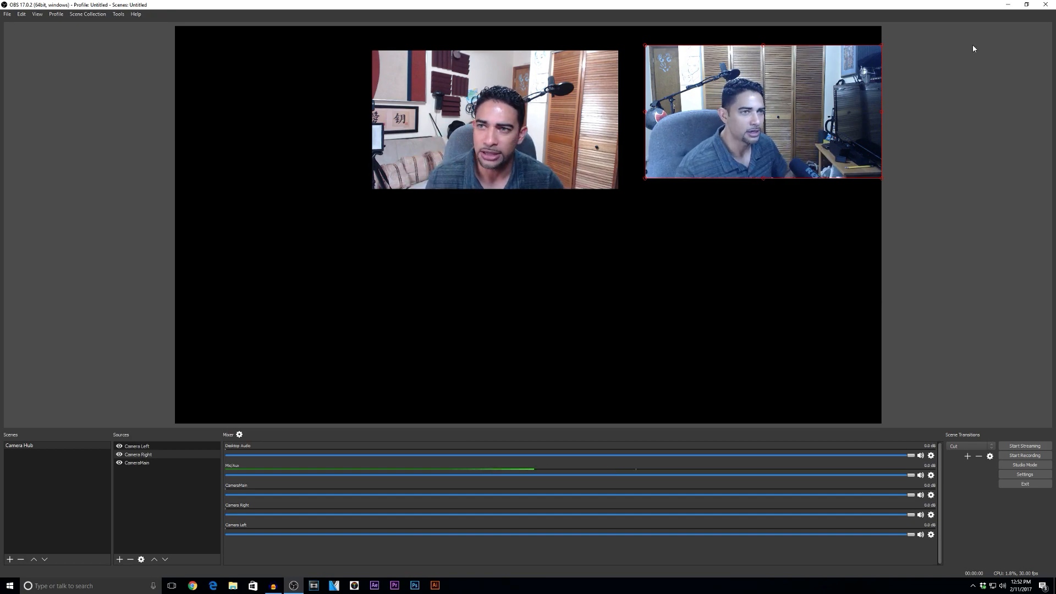
pyautogui.click(1052, 5)
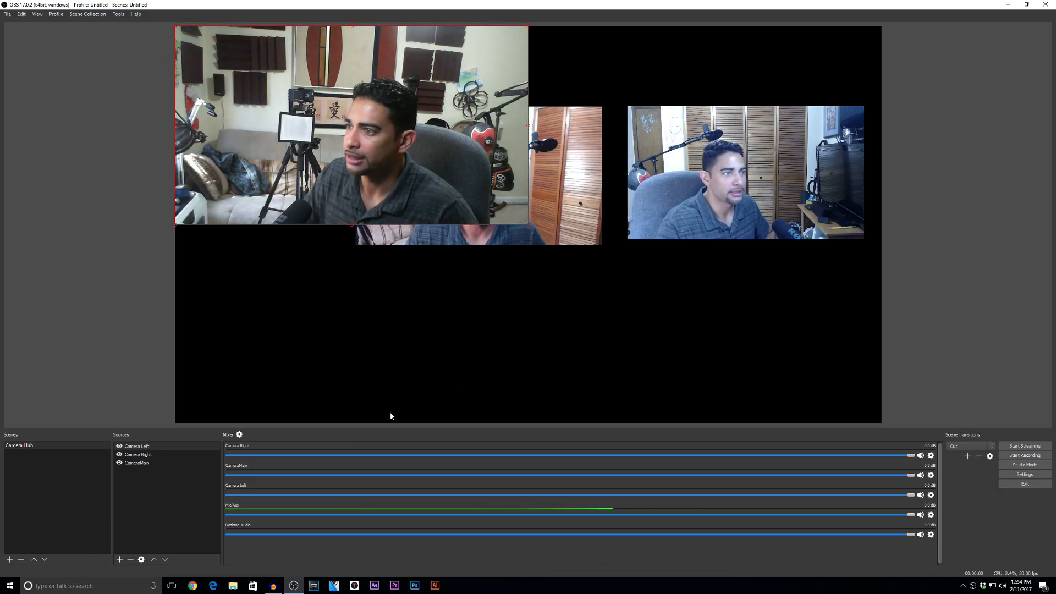
# Step: Move CameraMain to the canvas's lower middle and Camera Right partway down the right side, clear of the Camera Left feed
pyautogui.click(594, 242)
pyautogui.moveTo(594, 242); pyautogui.dragTo(562, 382)
pyautogui.click(742, 214)
pyautogui.moveTo(743, 215); pyautogui.dragTo(737, 300)
pyautogui.click(420, 192)
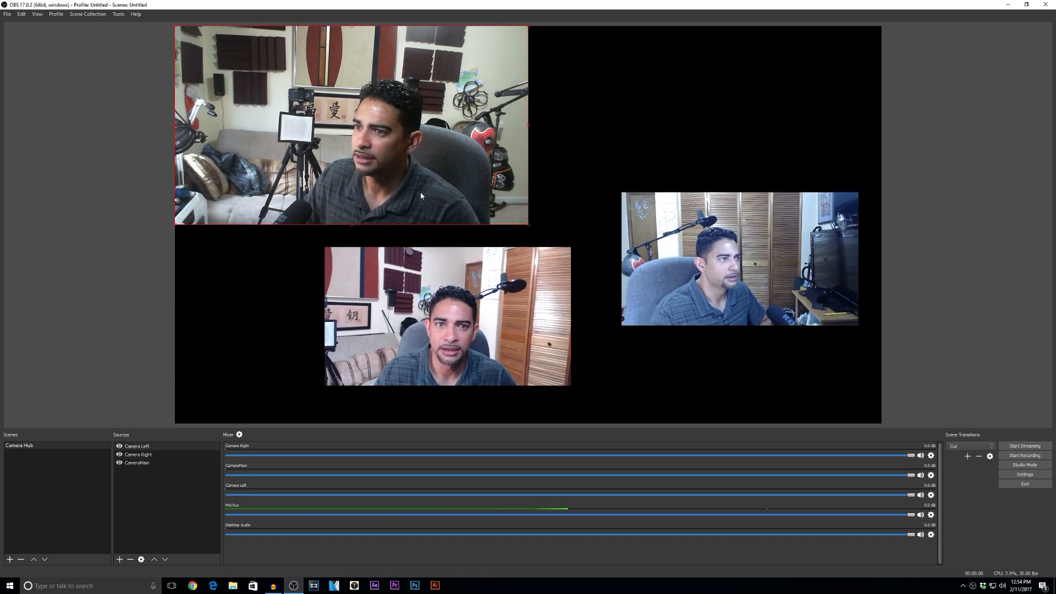
# Step: Resize the Camera Left feed to fill the whole canvas and hide that source
pyautogui.moveTo(529, 225); pyautogui.dragTo(432, 177)
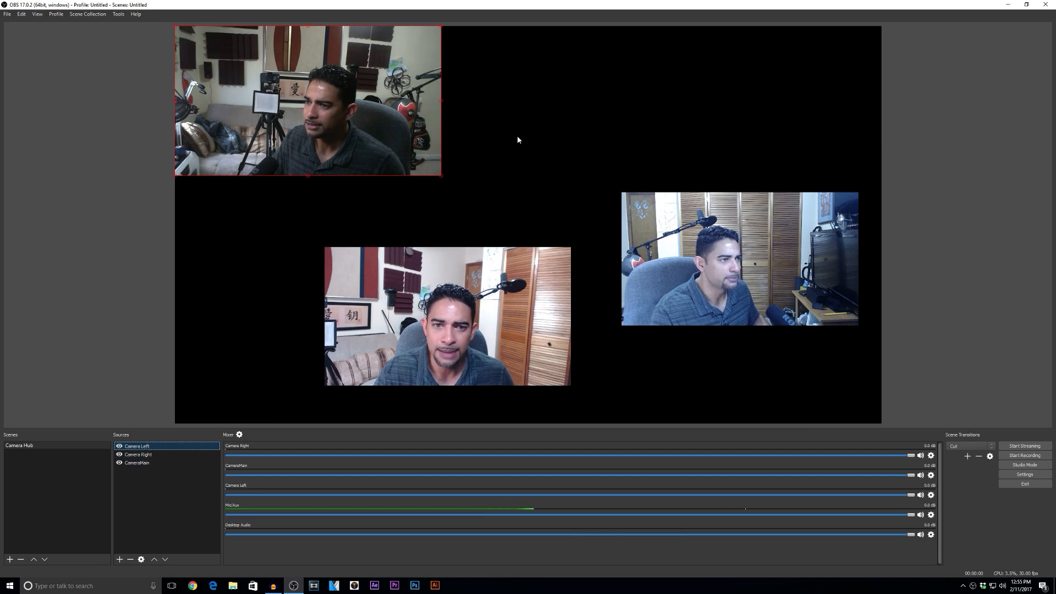
pyautogui.moveTo(441, 176); pyautogui.dragTo(881, 409)
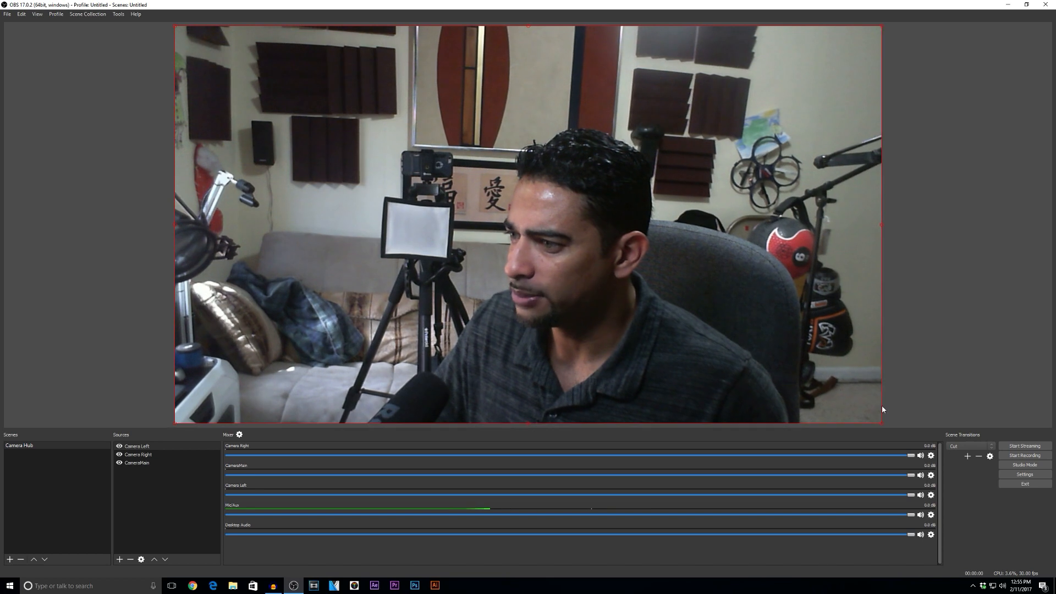
pyautogui.click(119, 446)
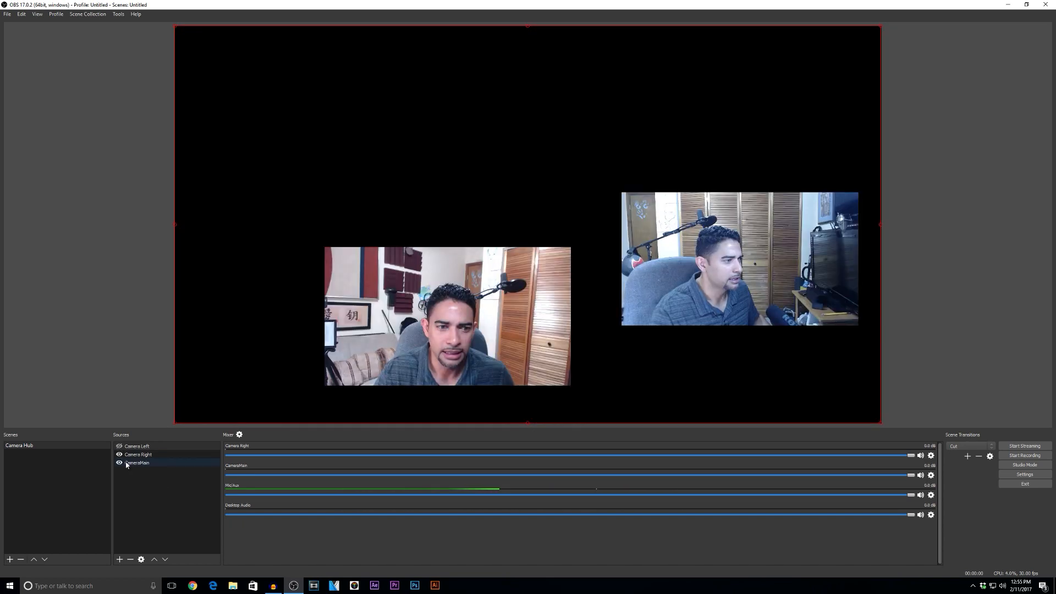
# Step: Enlarge and reposition the CameraMain feed until it fills the whole canvas
pyautogui.click(341, 262)
pyautogui.moveTo(323, 249); pyautogui.dragTo(237, 141)
pyautogui.moveTo(308, 214); pyautogui.dragTo(466, 178)
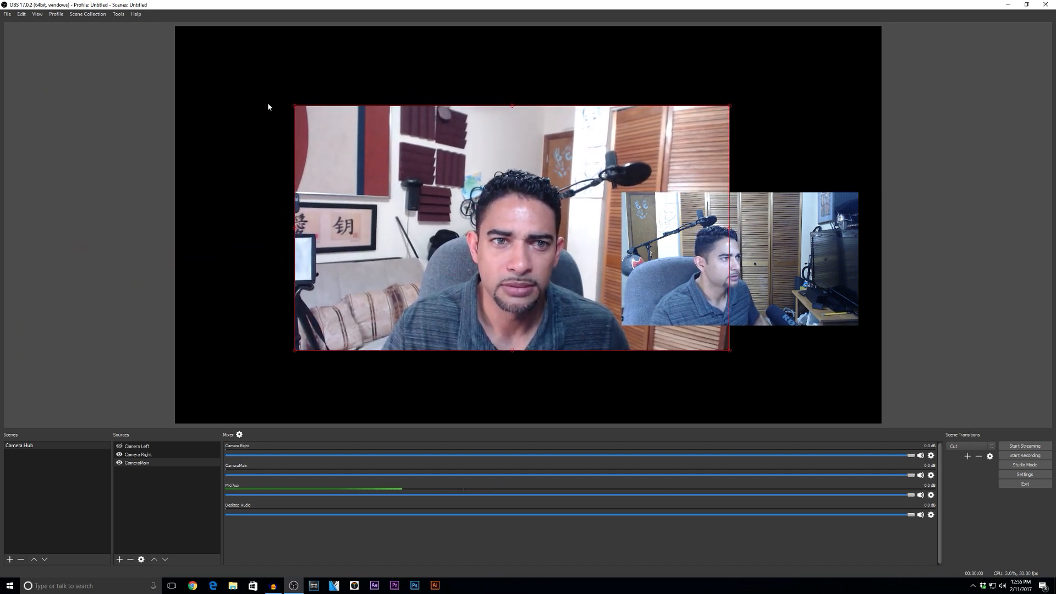
pyautogui.moveTo(293, 106); pyautogui.dragTo(219, 32)
pyautogui.moveTo(262, 100); pyautogui.dragTo(273, 94)
pyautogui.moveTo(740, 344); pyautogui.dragTo(879, 422)
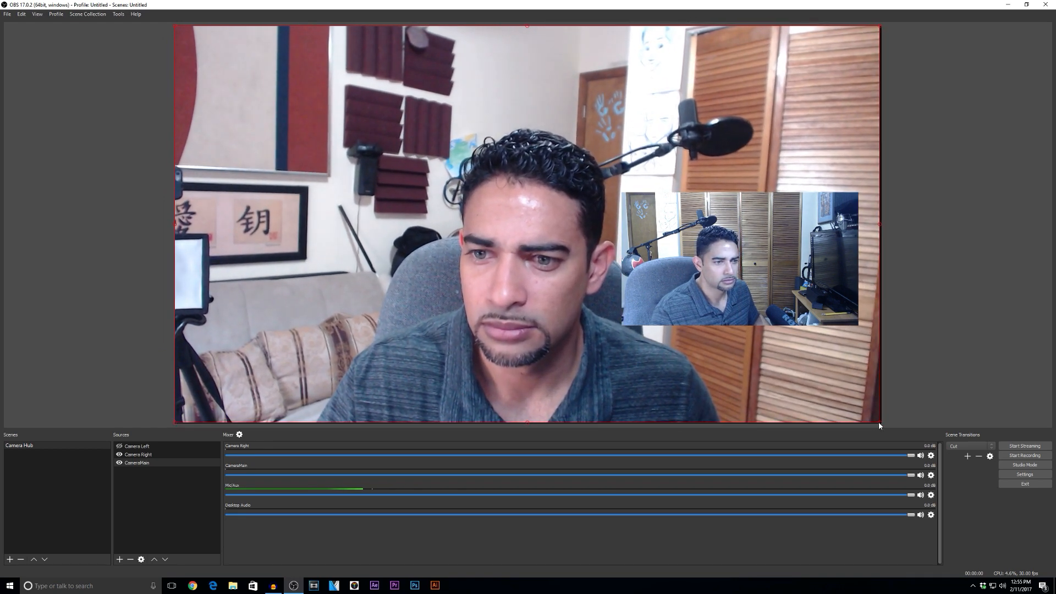
# Step: Toggle the visibility of CameraMain and Camera Right, leaving only Camera Right shown
pyautogui.click(119, 455)
pyautogui.click(119, 462)
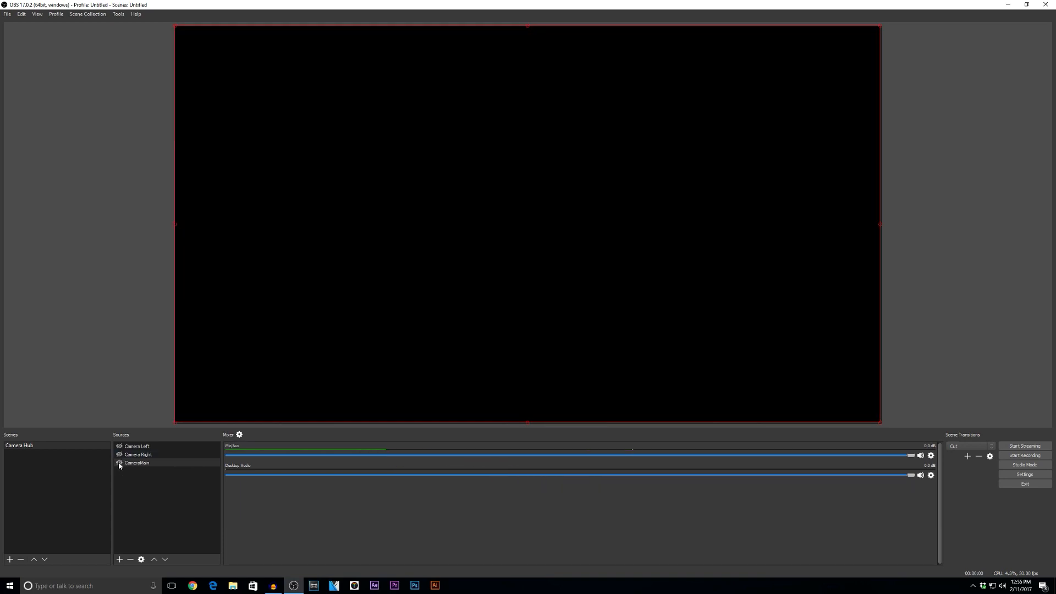
pyautogui.click(119, 462)
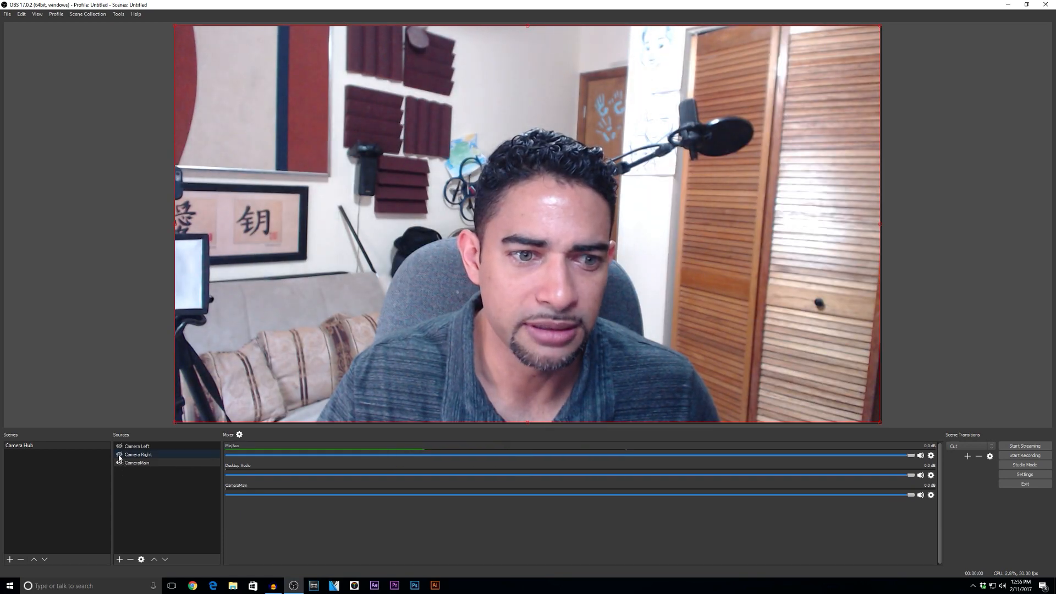
pyautogui.click(119, 462)
pyautogui.click(119, 454)
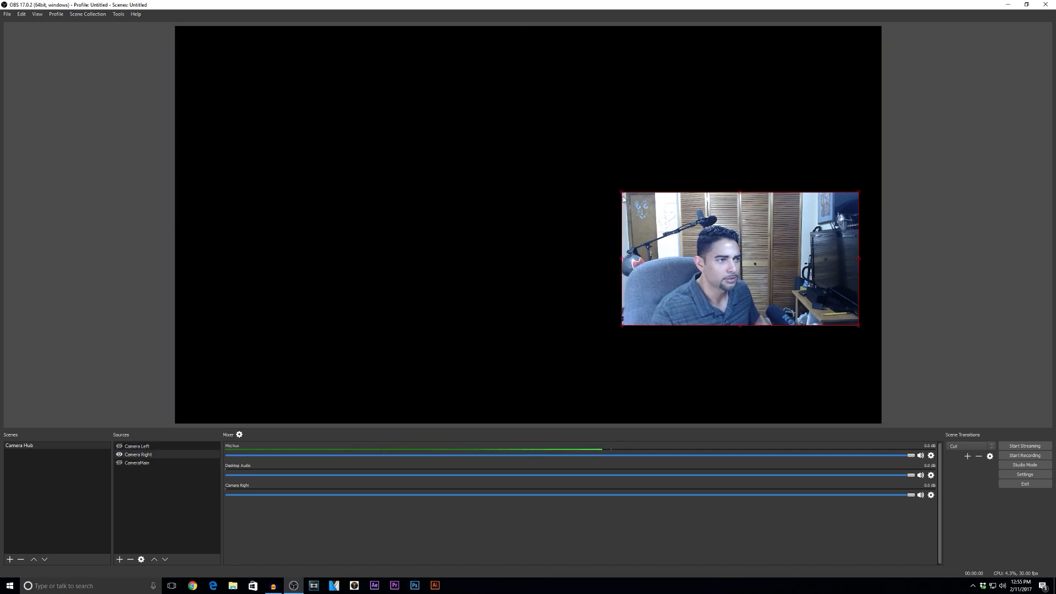
# Step: Enlarge and reposition the Camera Right feed until it fills the whole canvas
pyautogui.moveTo(622, 193); pyautogui.dragTo(374, 55)
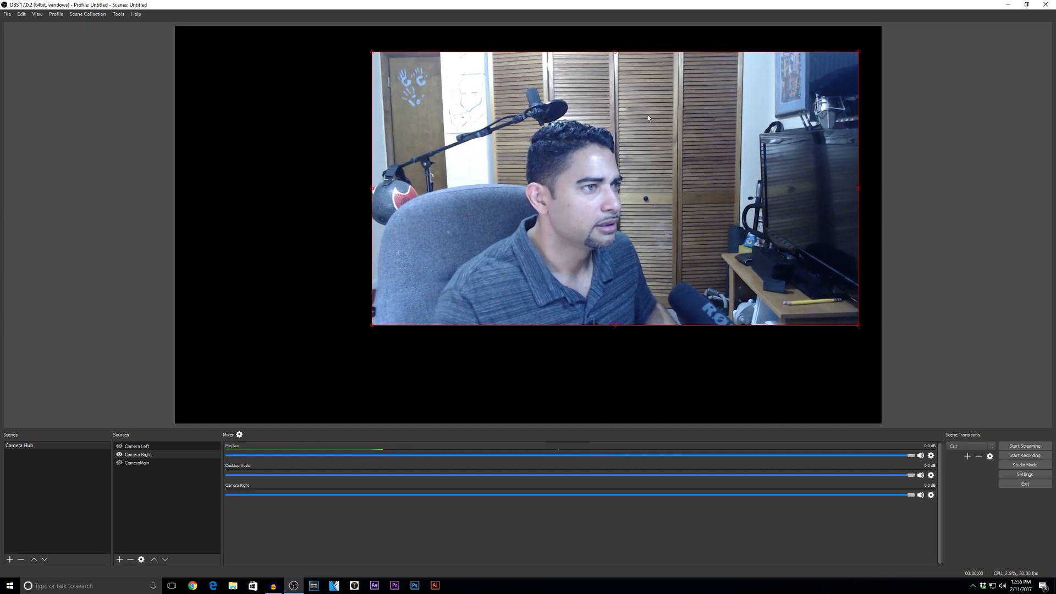
pyautogui.moveTo(585, 98); pyautogui.dragTo(475, 122)
pyautogui.moveTo(262, 80); pyautogui.dragTo(175, 27)
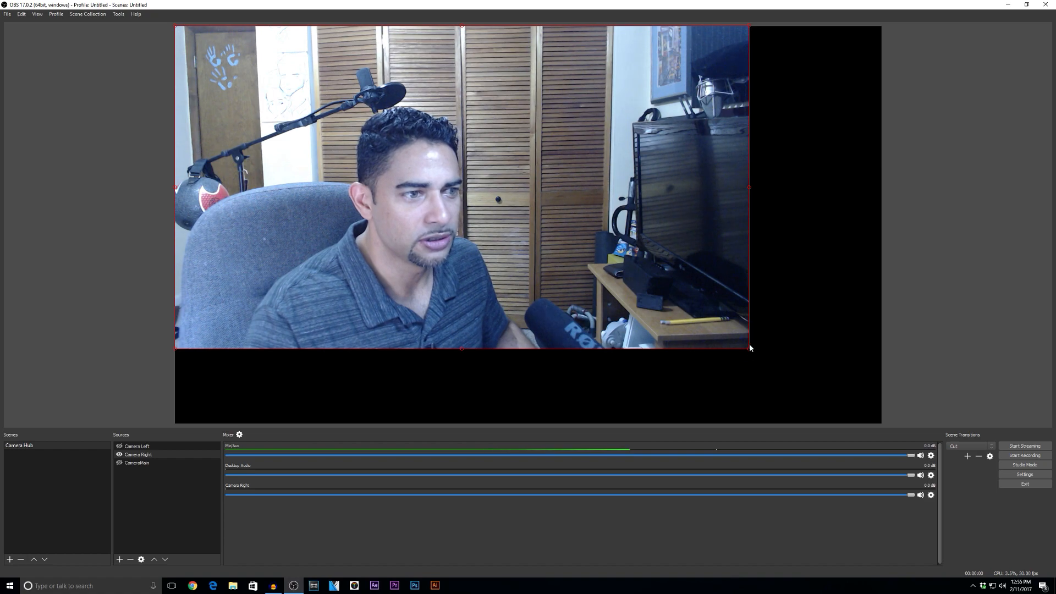
pyautogui.moveTo(751, 351); pyautogui.dragTo(881, 417)
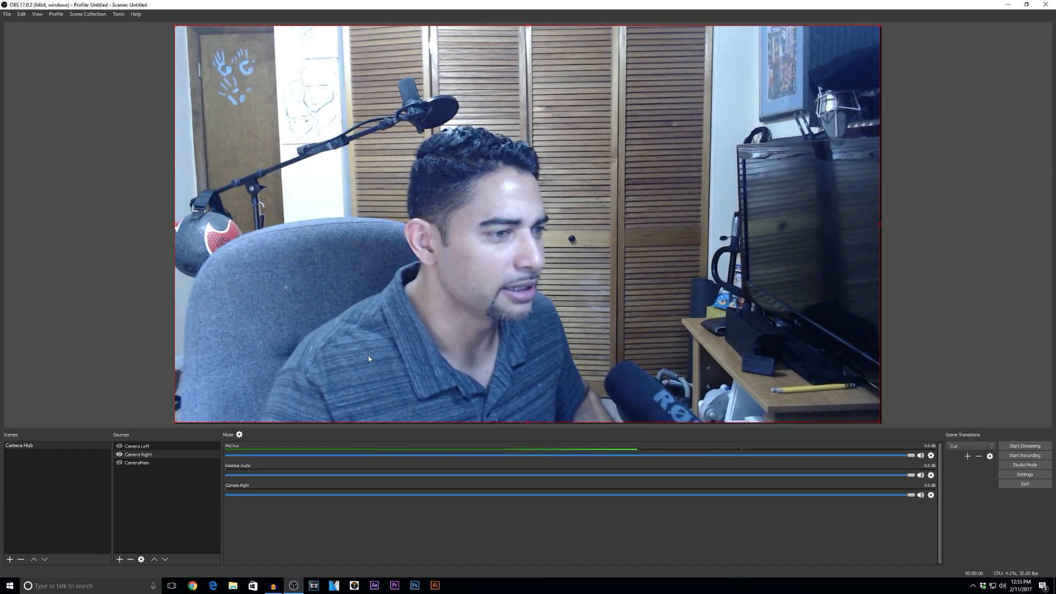
# Step: Make the Camera Left and CameraMain sources visible again and enable Studio Mode
pyautogui.click(119, 446)
pyautogui.click(119, 464)
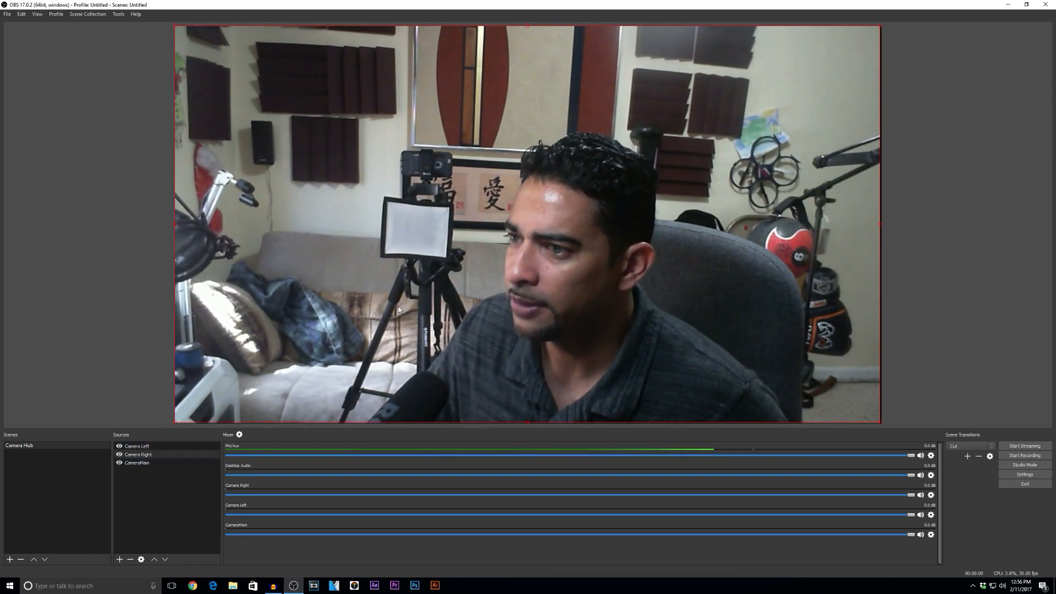
pyautogui.click(1020, 466)
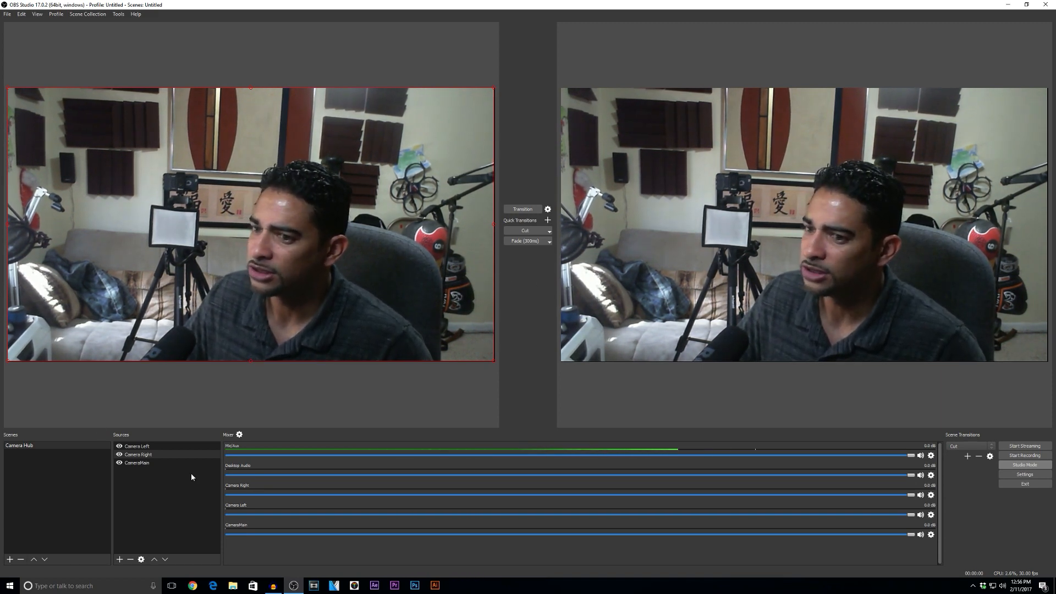
# Step: Move the CameraMain source above Camera Left and Camera Right in the scene's source order
pyautogui.click(142, 463)
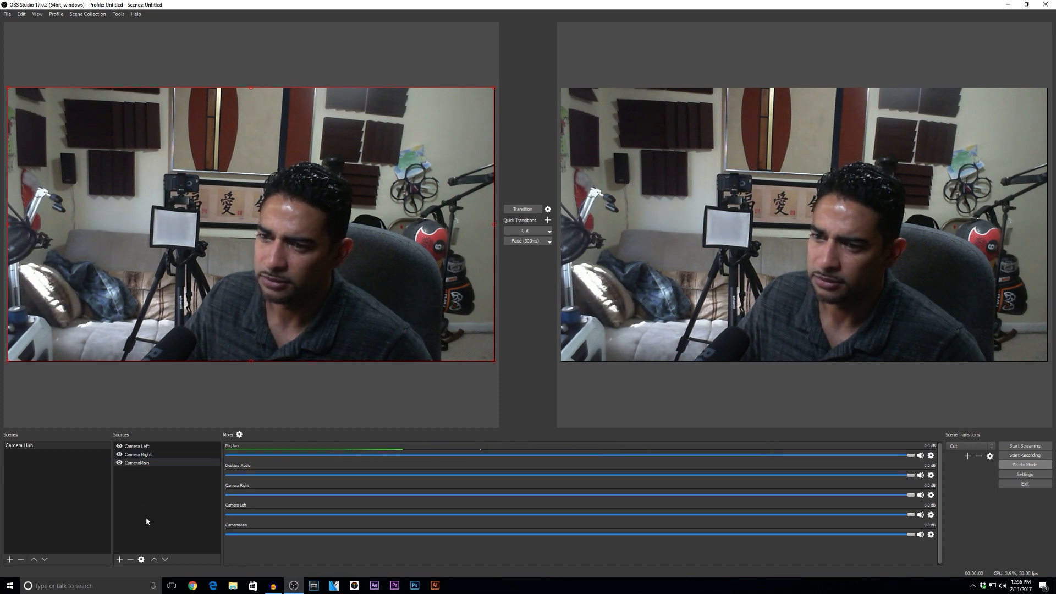
pyautogui.doubleClick(139, 463)
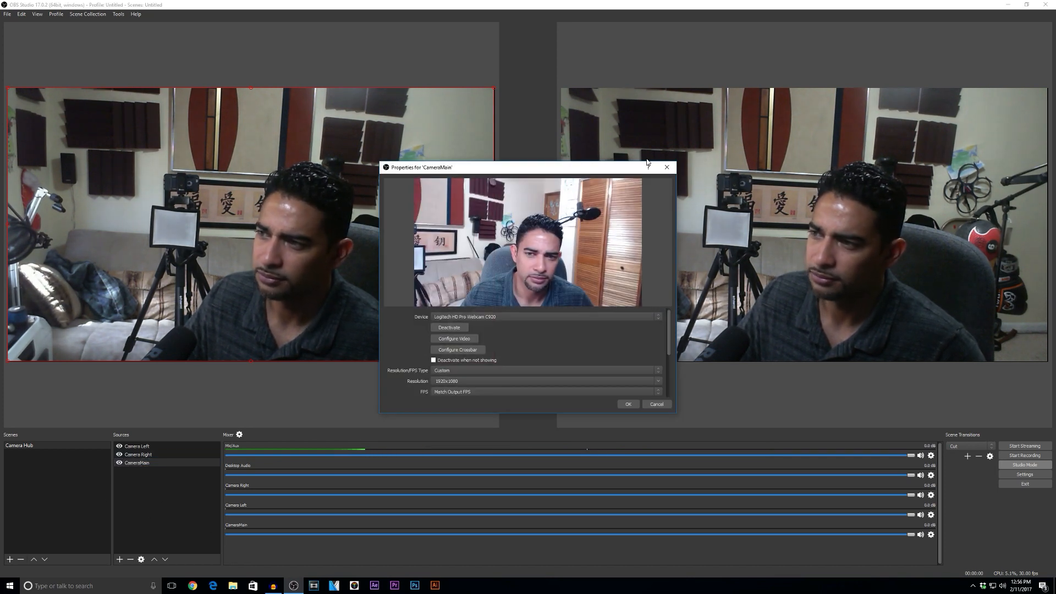
pyautogui.press('Escape')
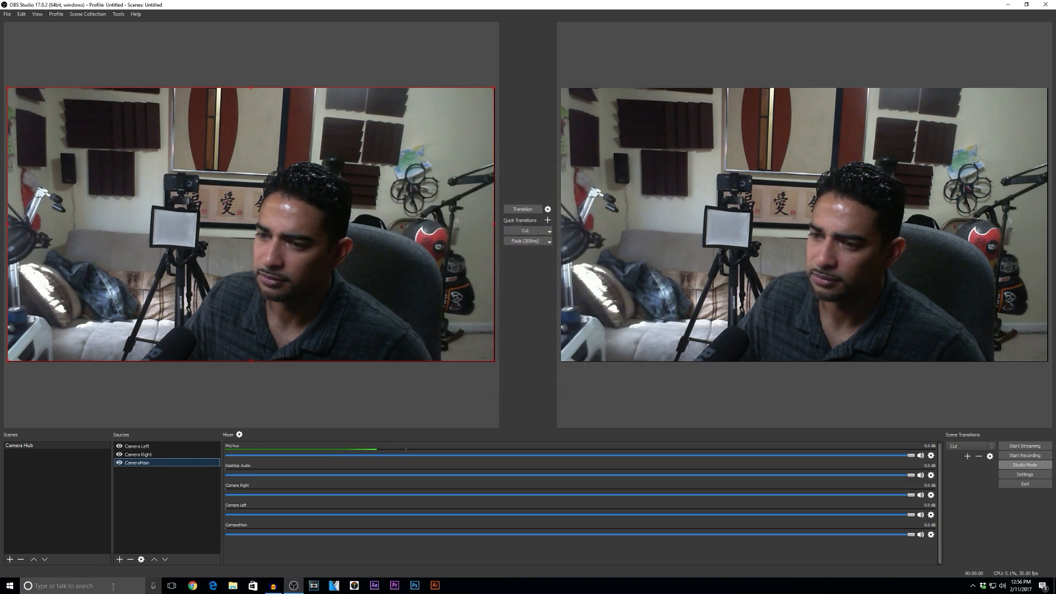
pyautogui.click(154, 559)
pyautogui.click(154, 560)
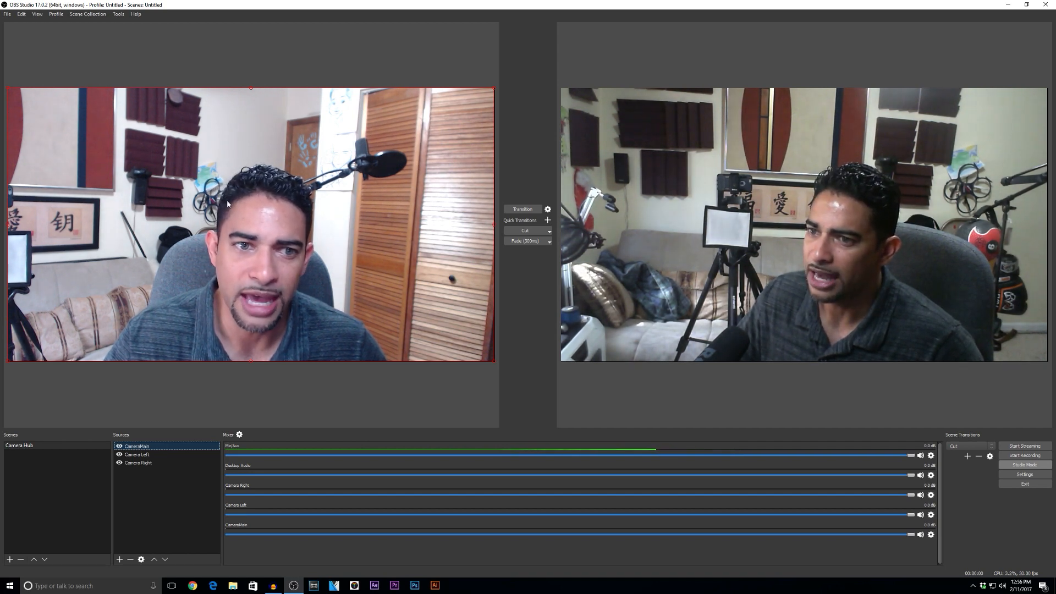
# Step: Transition CameraMain to the program output, move Camera Left to the top of the source order and transition to it
pyautogui.click(518, 210)
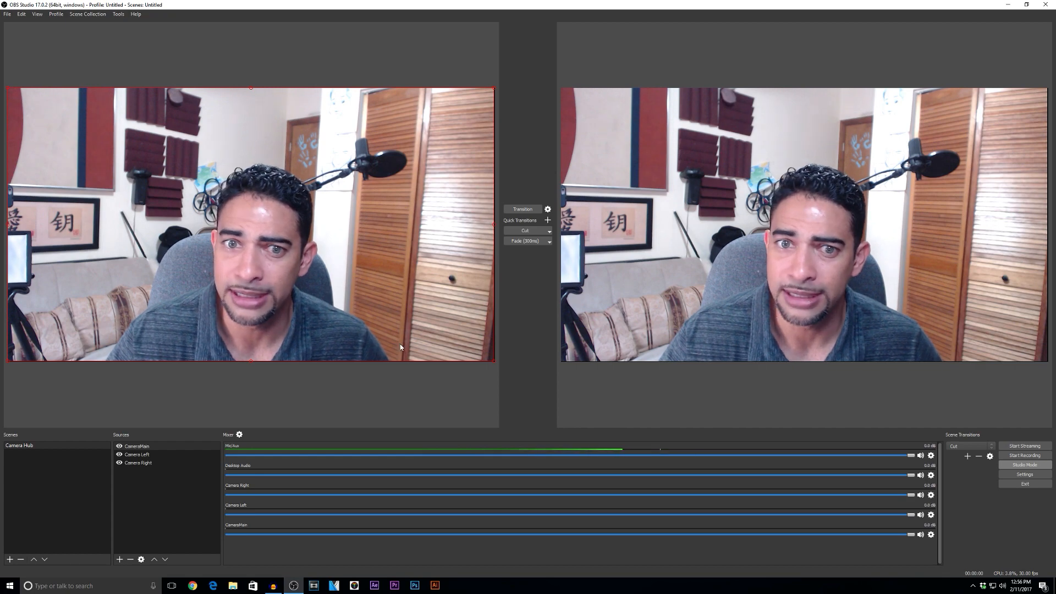
pyautogui.click(144, 454)
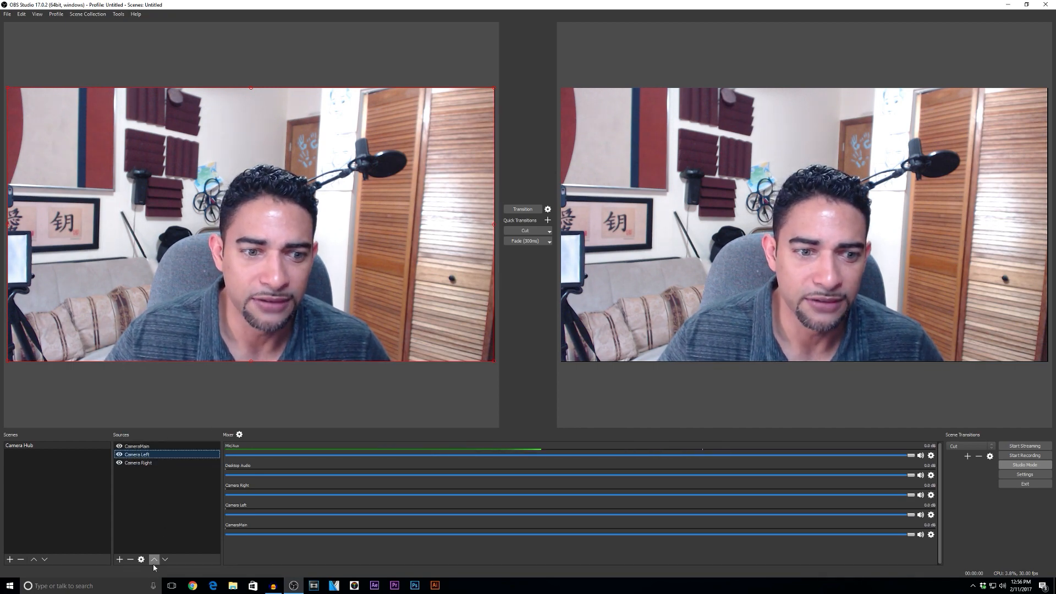
pyautogui.click(154, 560)
pyautogui.click(518, 211)
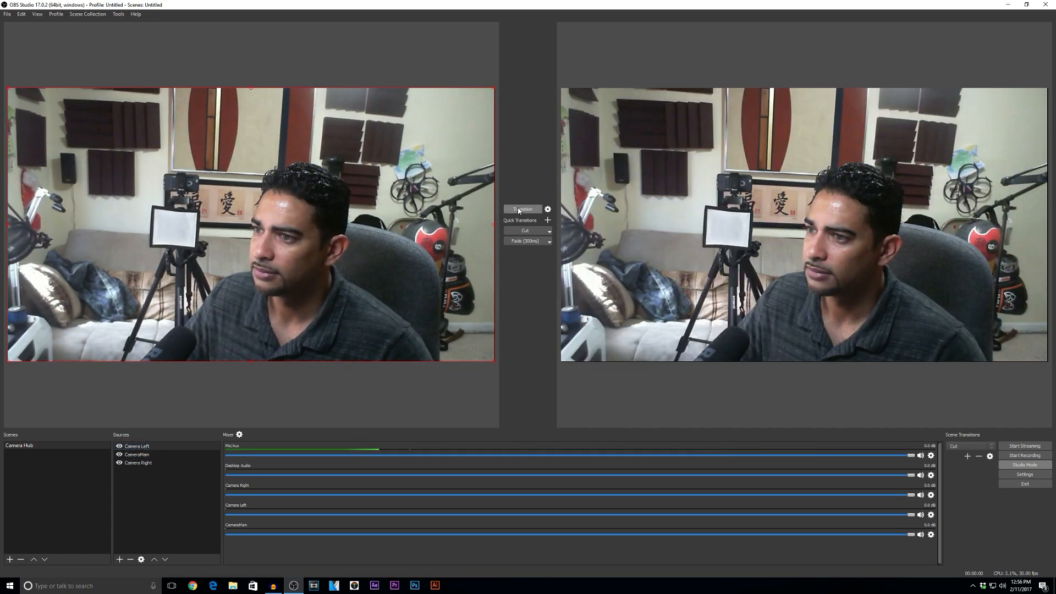
# Step: Move Camera Right to the top of the source order, transition to it, and return CameraMain to the top
pyautogui.click(136, 463)
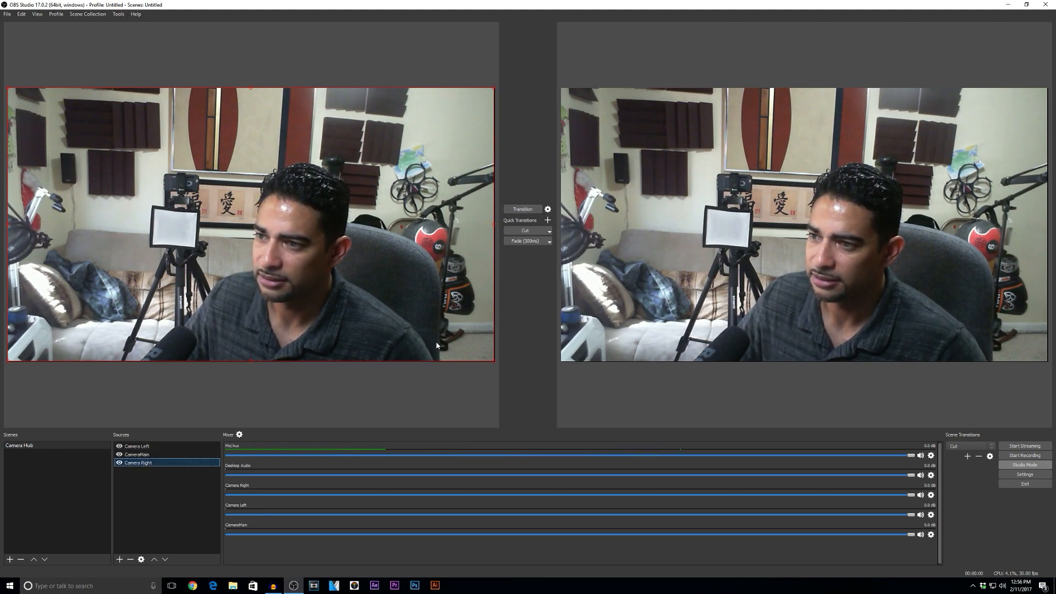
pyautogui.click(153, 560)
pyautogui.click(520, 211)
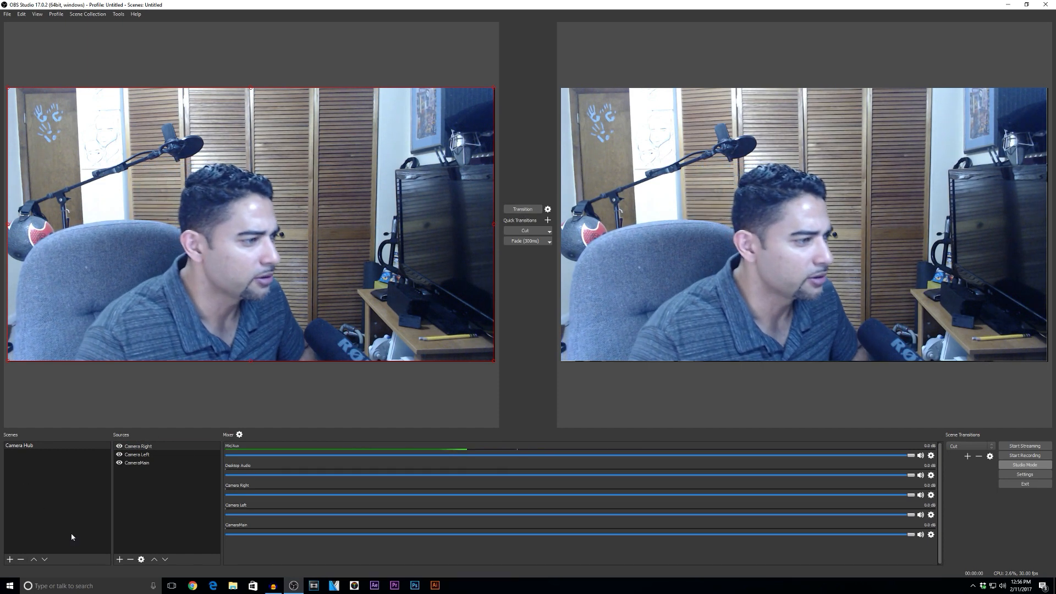
pyautogui.click(154, 559)
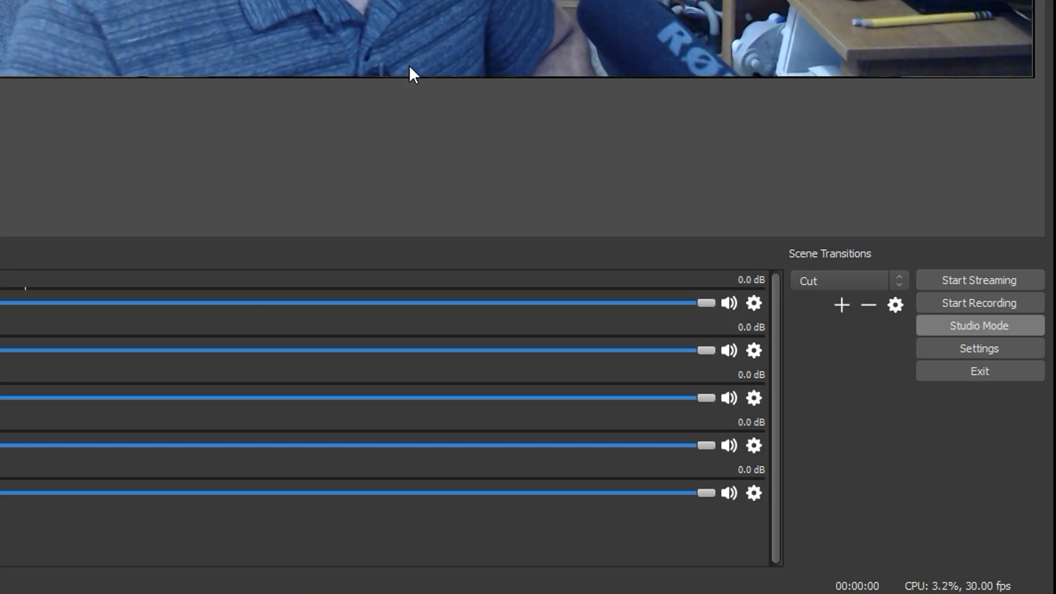
# Step: Assign and apply the hotkeys Num 1, Num 2 and Num 3 for showing CameraMain, Camera Right and Camera Left
pyautogui.click(979, 349)
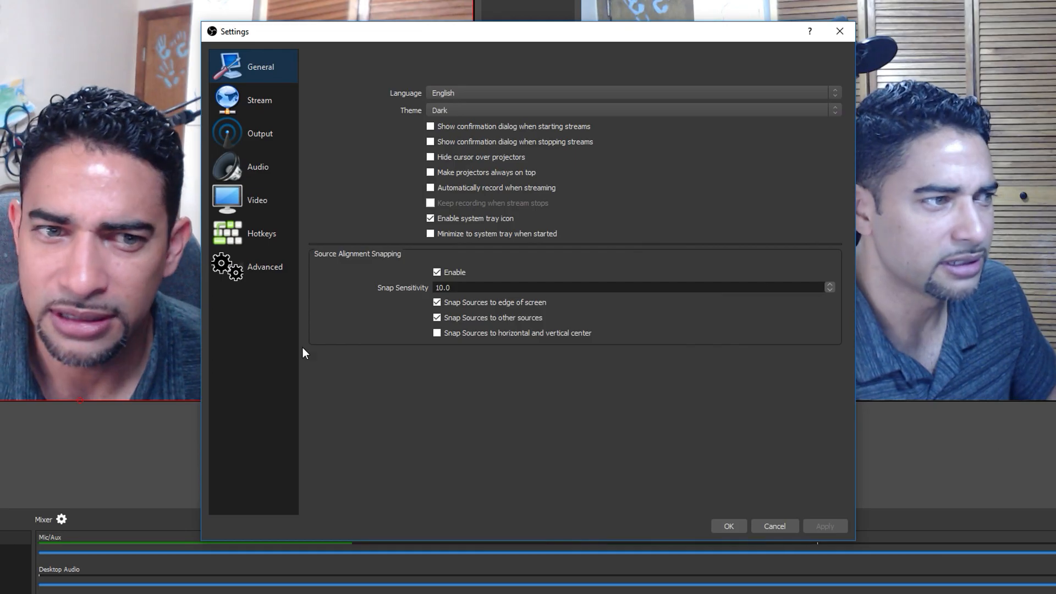
pyautogui.click(260, 235)
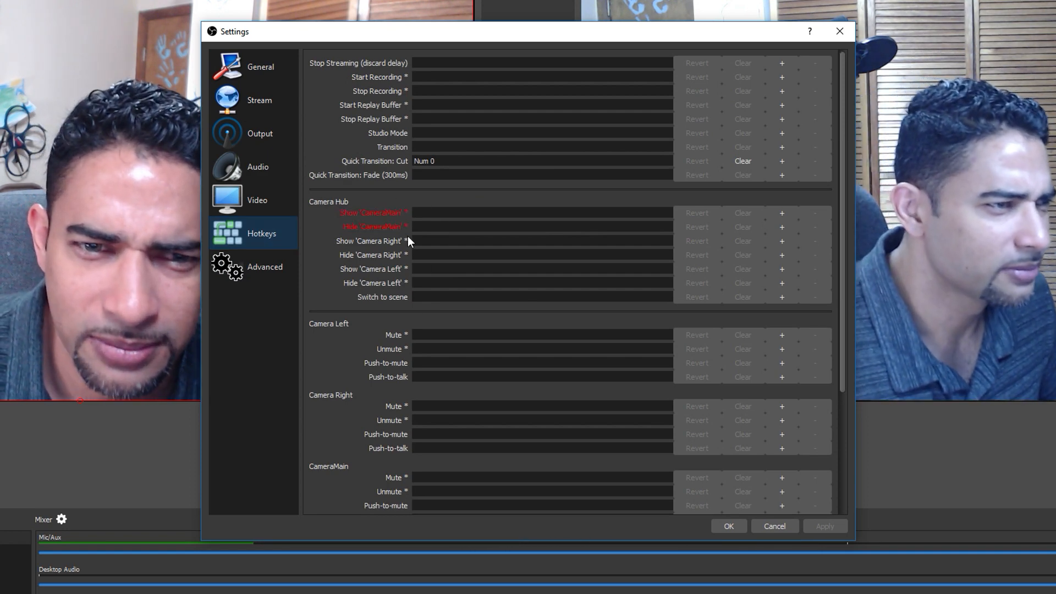
pyautogui.moveTo(517, 31); pyautogui.dragTo(499, 0)
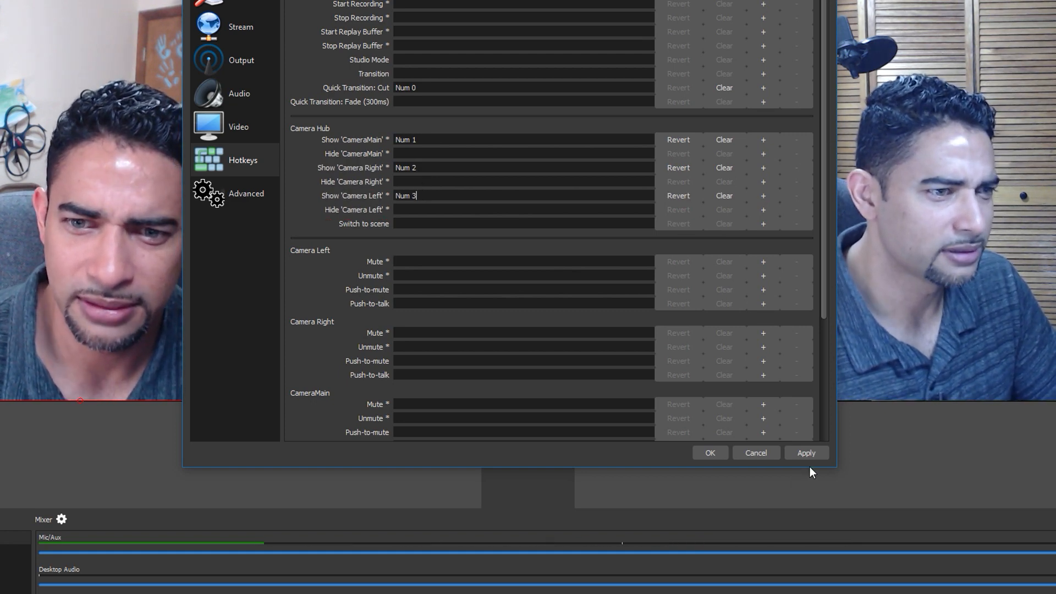
pyautogui.click(808, 455)
pyautogui.click(708, 452)
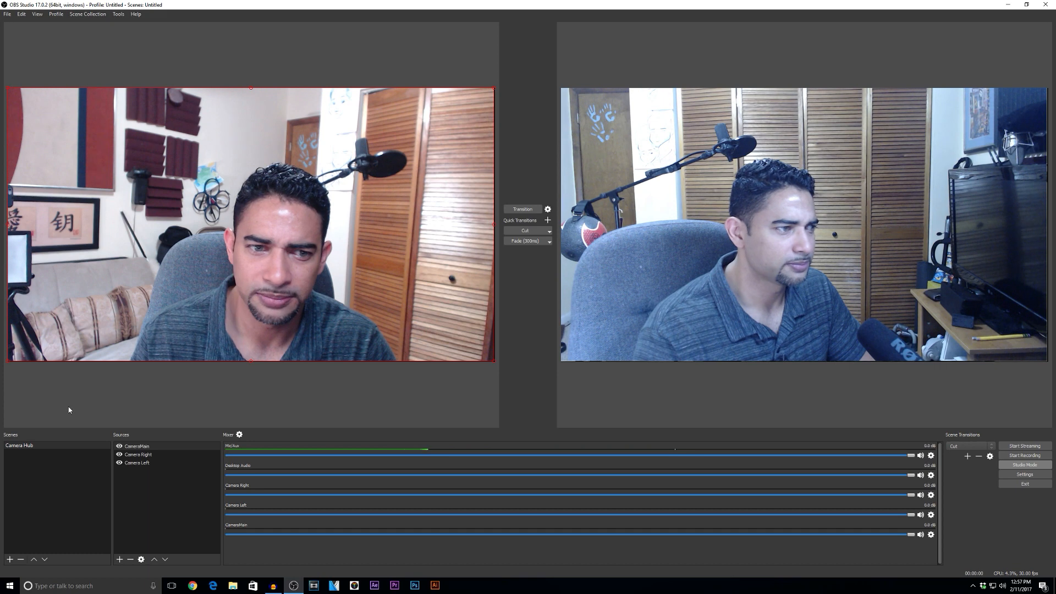
# Step: Assign and apply the hotkeys Num 1, Num 2 and Num 3 for hiding CameraMain, Camera Right and Camera Left
pyautogui.click(135, 447)
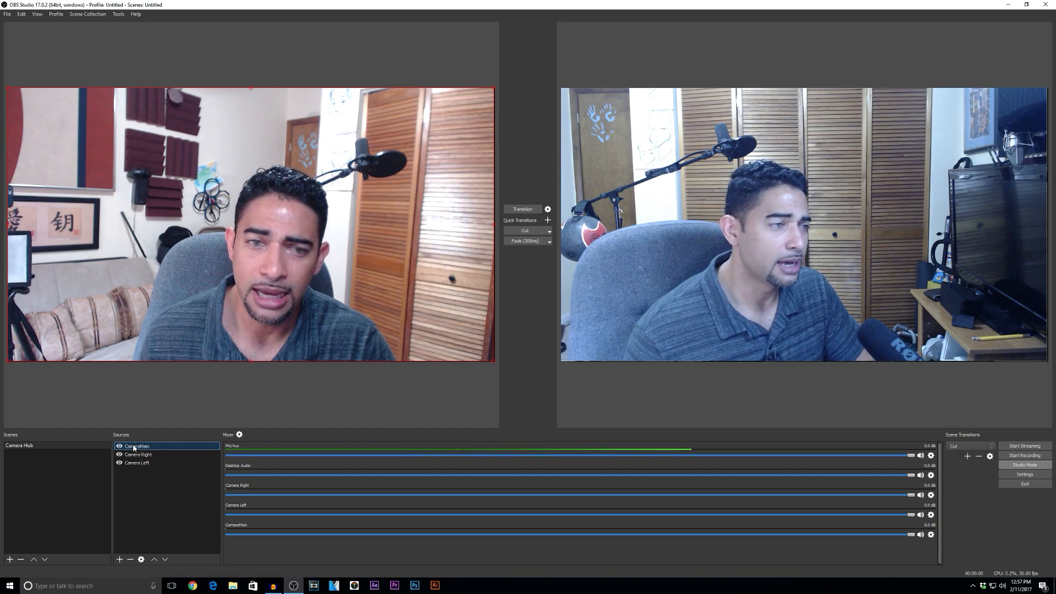
pyautogui.click(1027, 475)
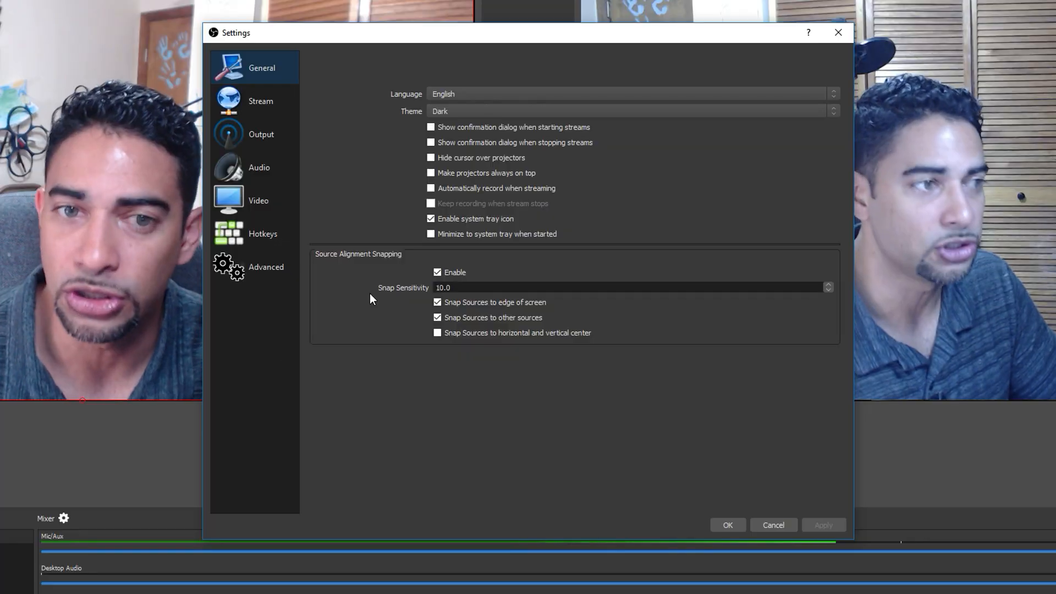
pyautogui.click(241, 231)
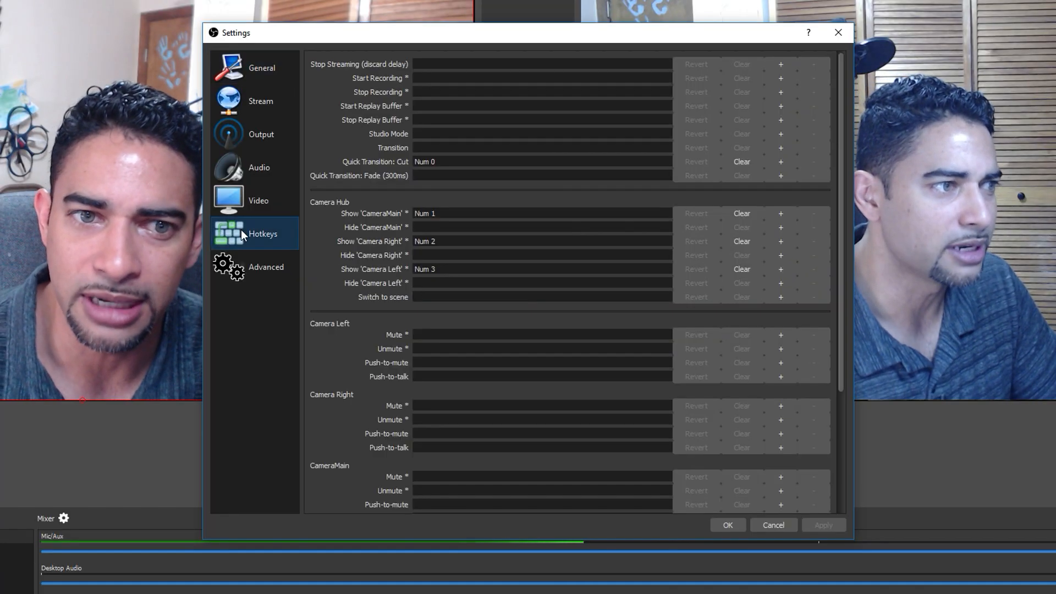
pyautogui.click(444, 227)
pyautogui.press('KP_1')
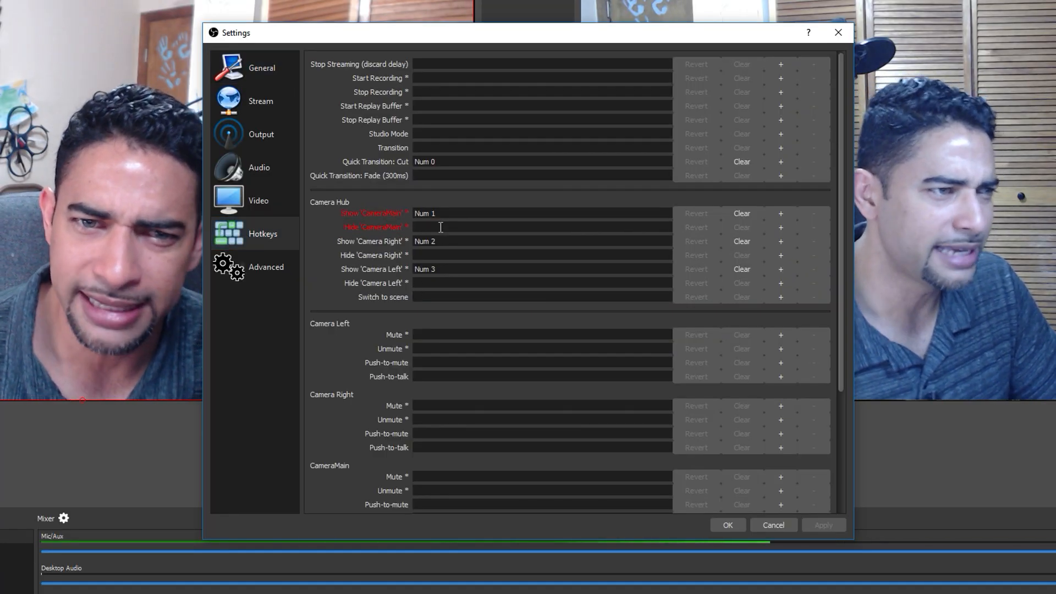
pyautogui.click(434, 255)
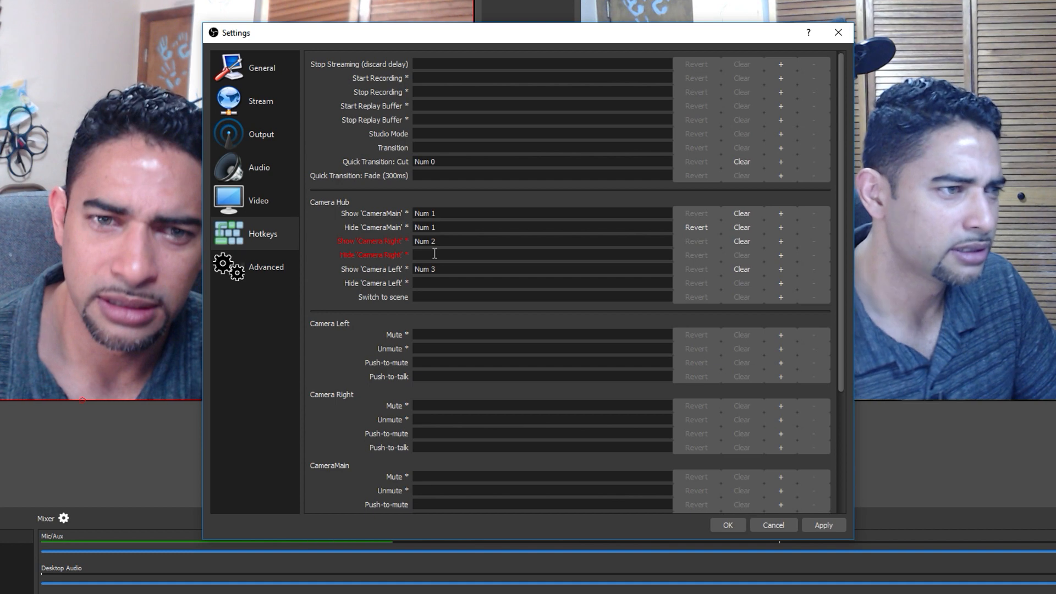
pyautogui.press('KP_2')
pyautogui.click(447, 283)
pyautogui.press('KP_3')
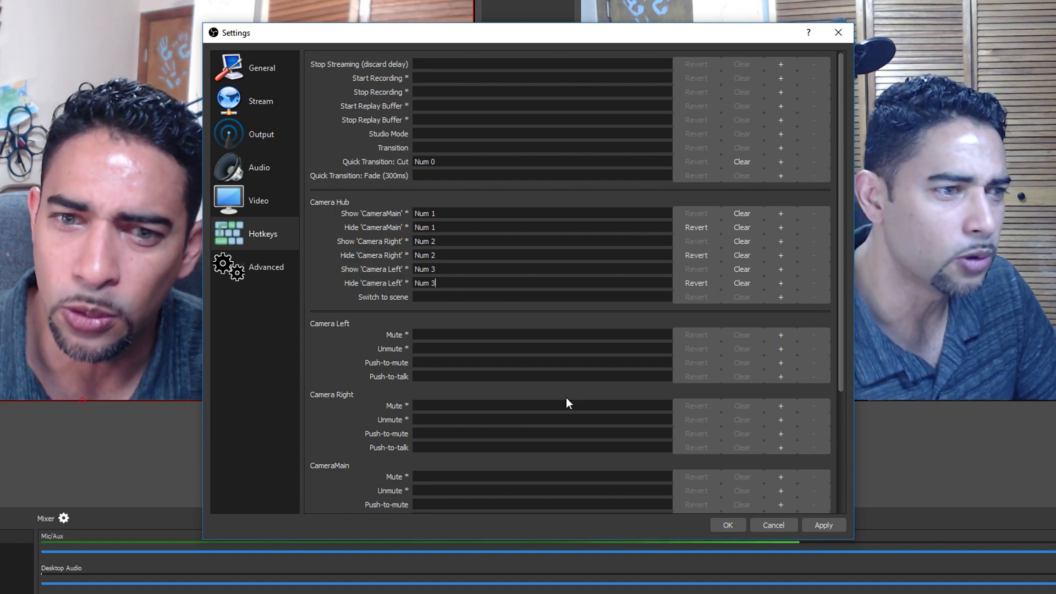
pyautogui.click(823, 526)
pyautogui.click(732, 525)
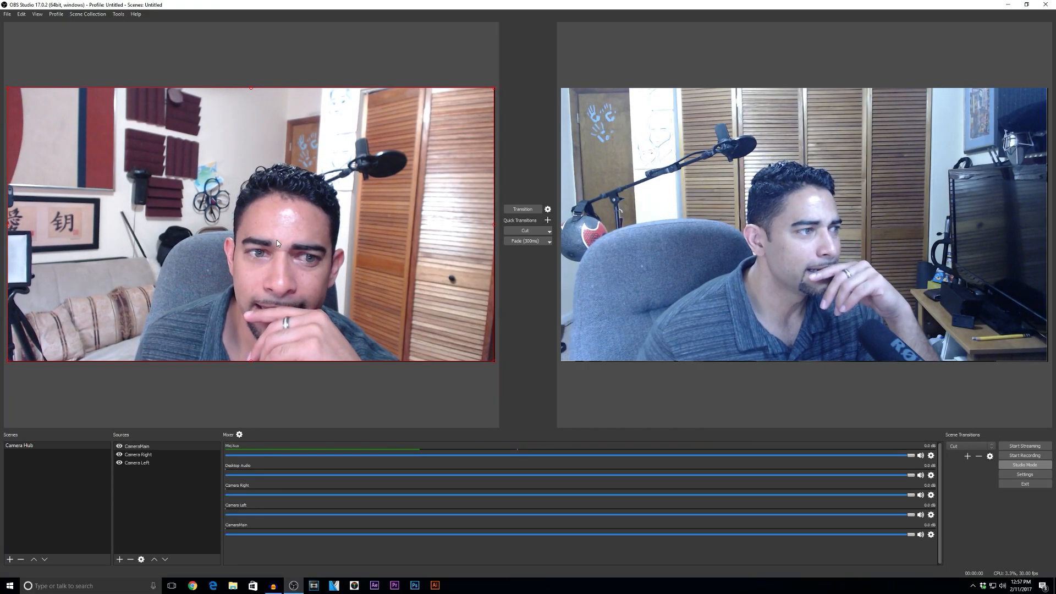
# Step: Cut CameraMain to the program output, and hide CameraMain to transition to Camera Right
pyautogui.click(515, 231)
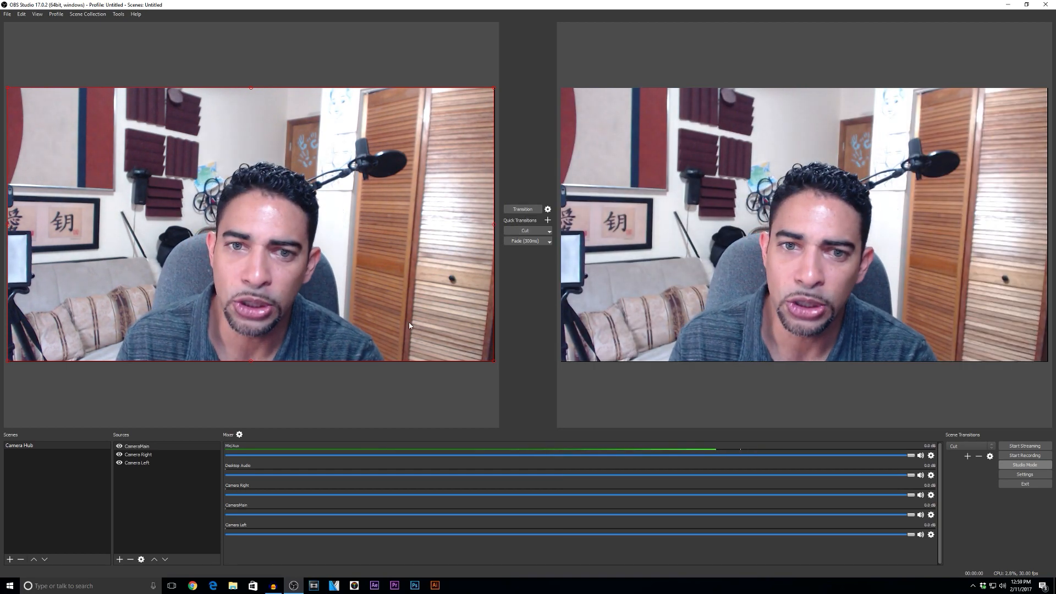
pyautogui.press('1')
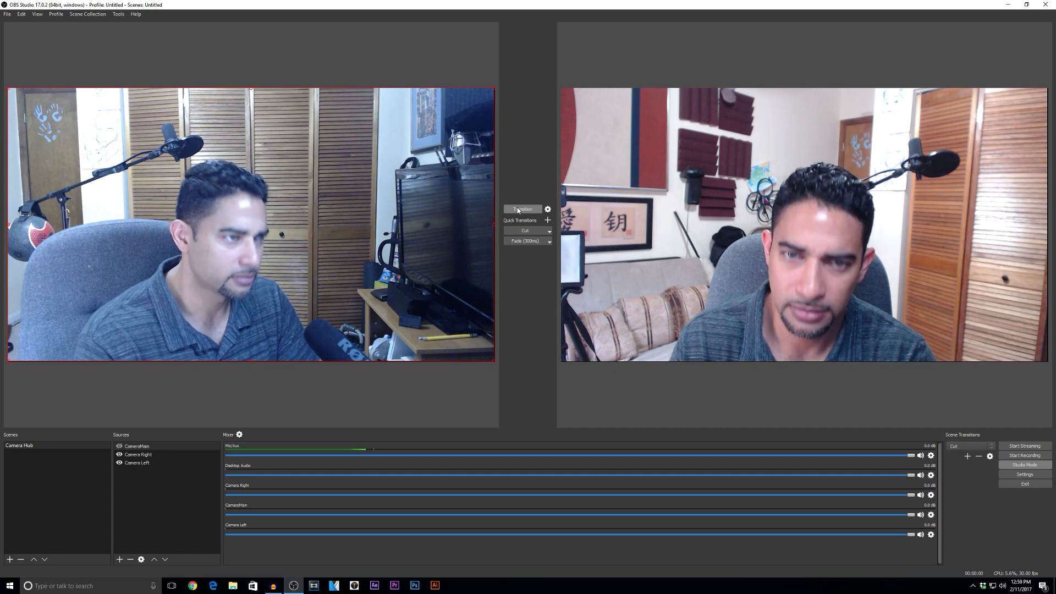
pyautogui.click(518, 210)
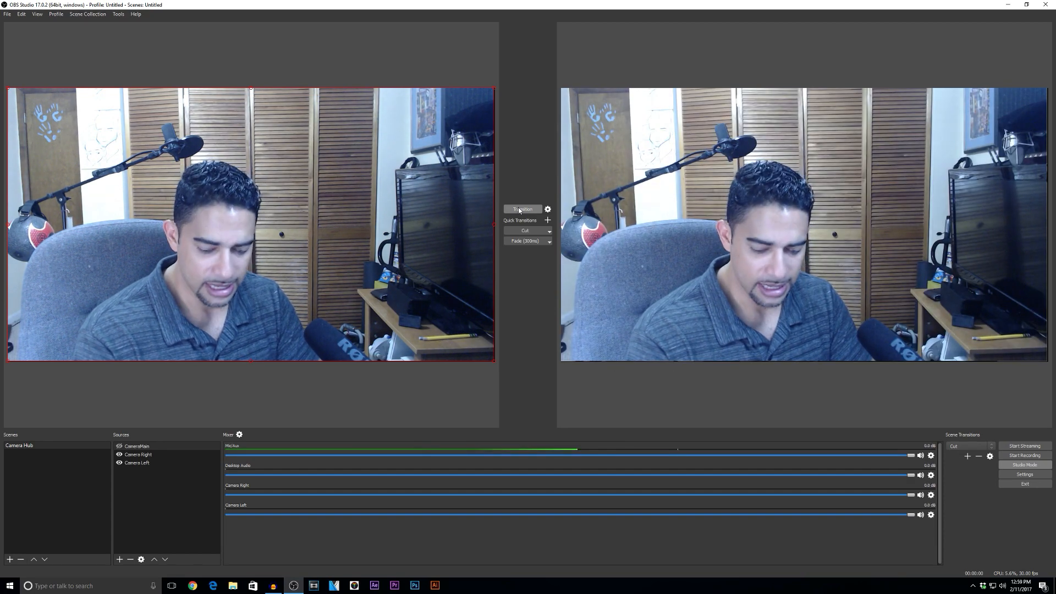
# Step: Review the hotkeys assigned to the quick cut transition and the Camera Hub sources
pyautogui.click(1024, 474)
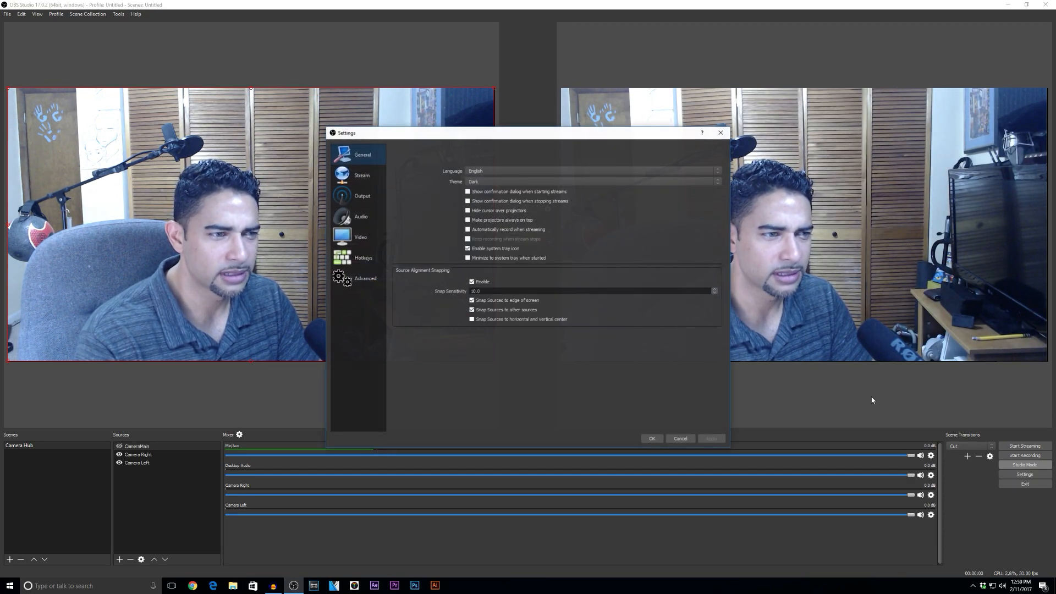
pyautogui.click(353, 257)
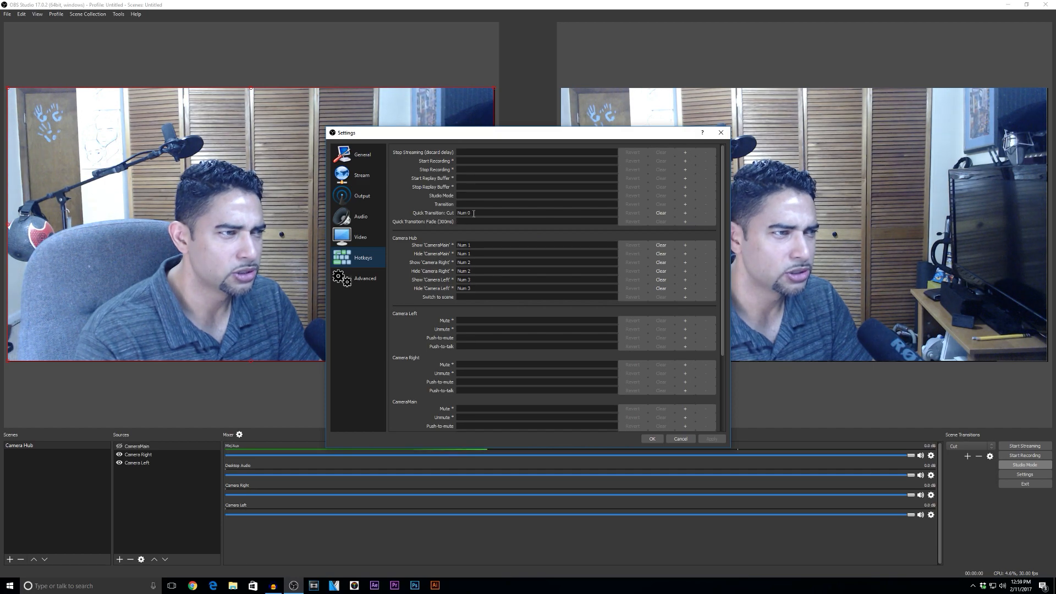
pyautogui.click(721, 133)
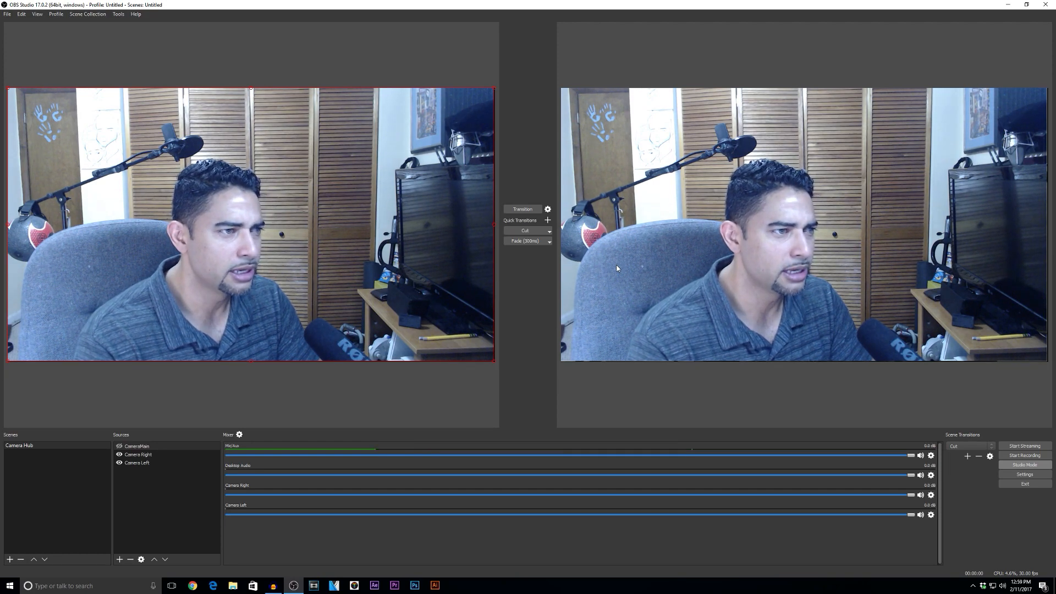
# Step: Show CameraMain and cut to it, and hide it again to transition back to Camera Right
pyautogui.press('1')
pyautogui.press('space')
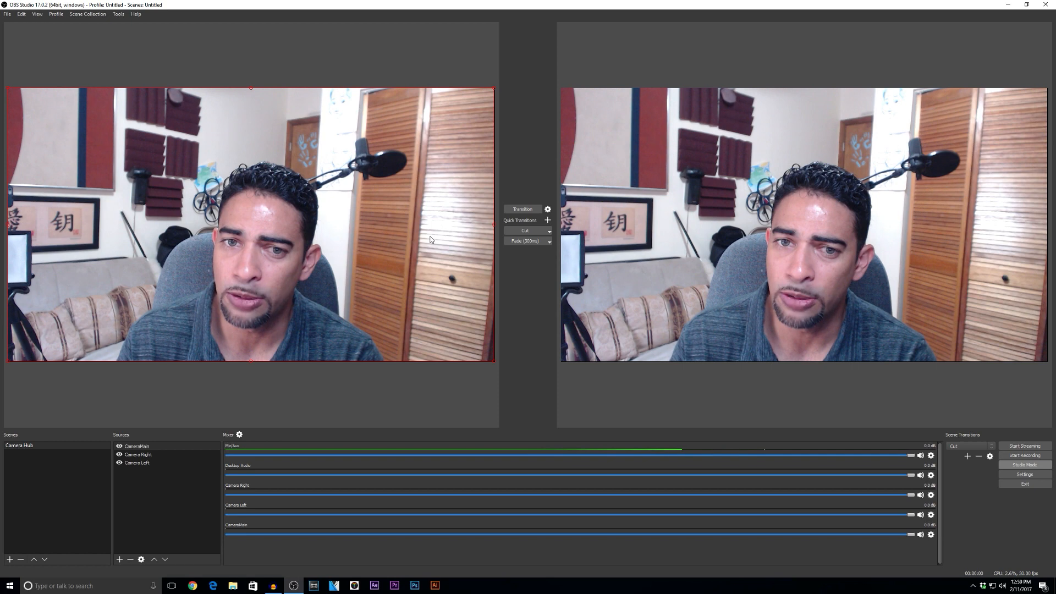
pyautogui.press('1')
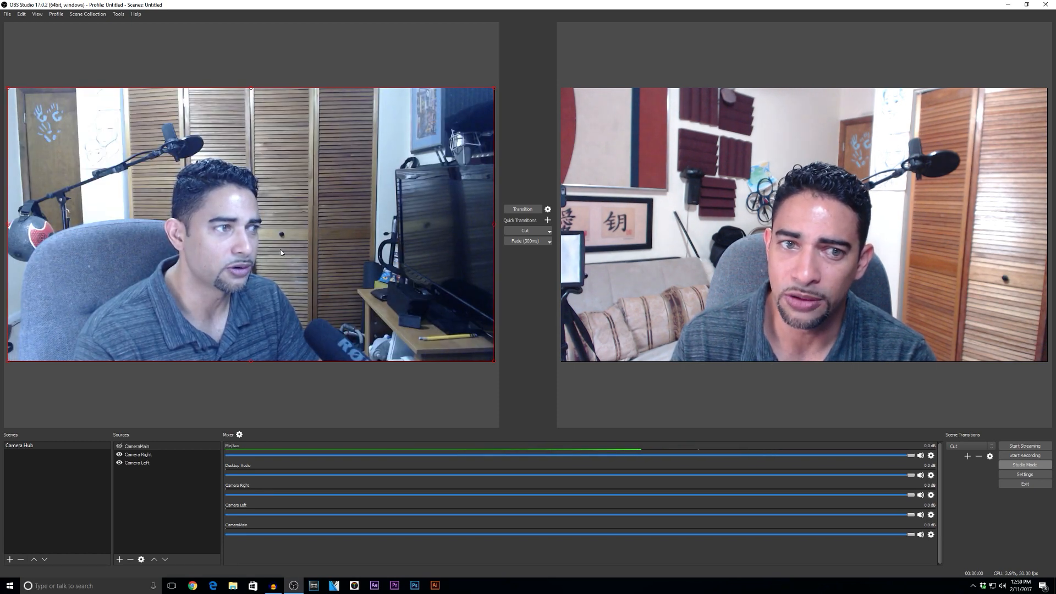
pyautogui.click(513, 210)
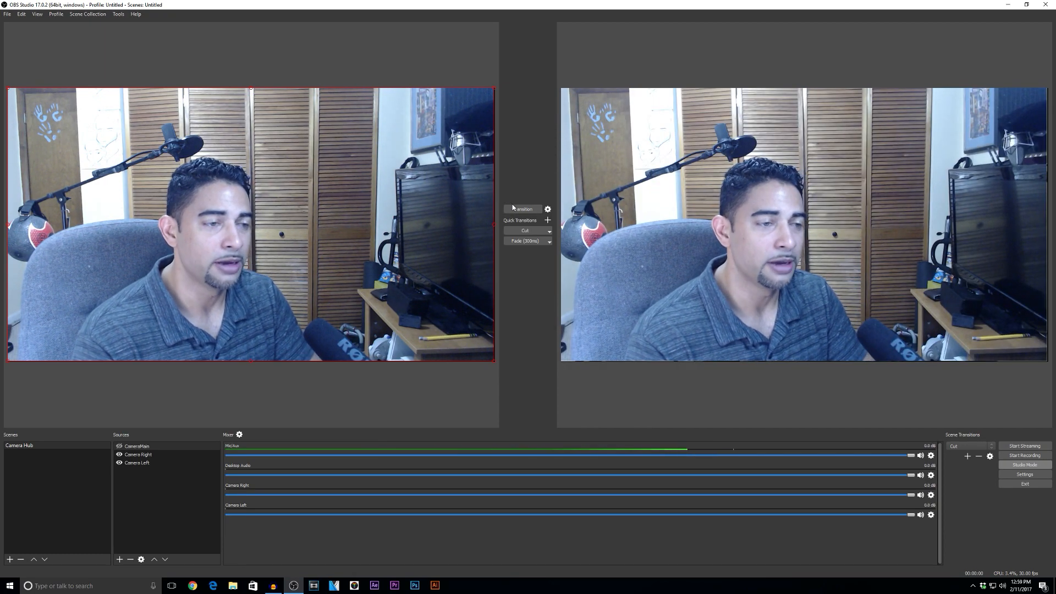
# Step: Hide Camera Right and cut to Camera Left, and show CameraMain again and transition to it
pyautogui.press('2')
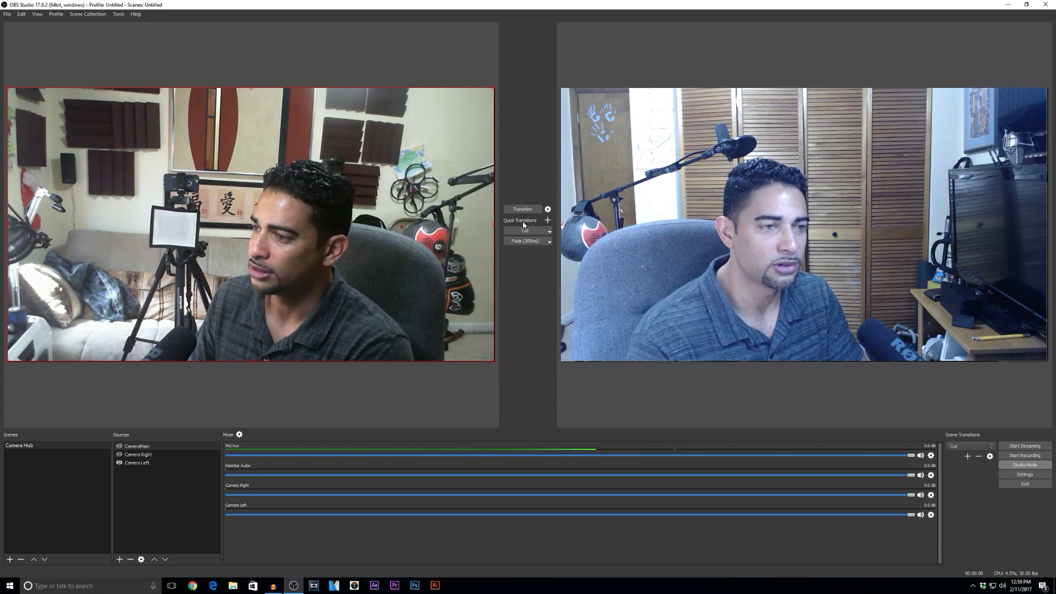
pyautogui.click(524, 229)
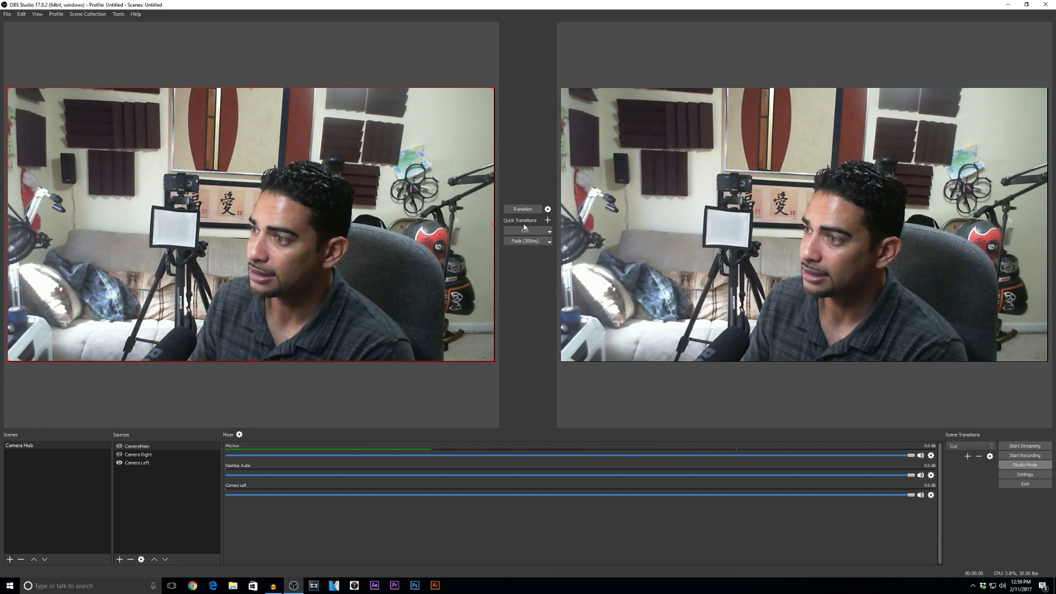
pyautogui.press('1')
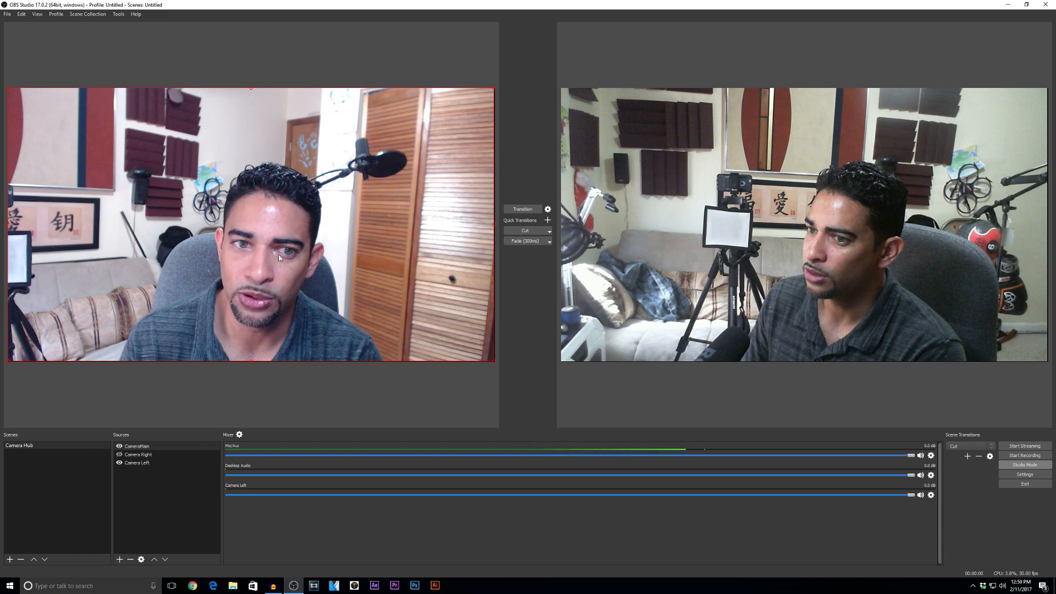
pyautogui.click(534, 209)
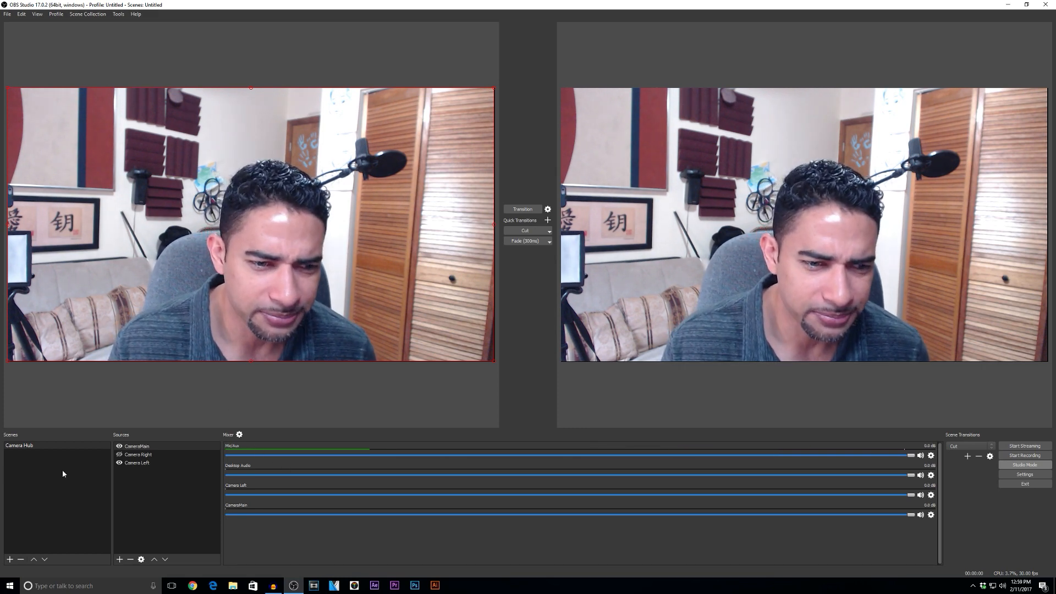
# Step: Delete the Camera Right source from the Camera Hub scene
pyautogui.click(132, 456)
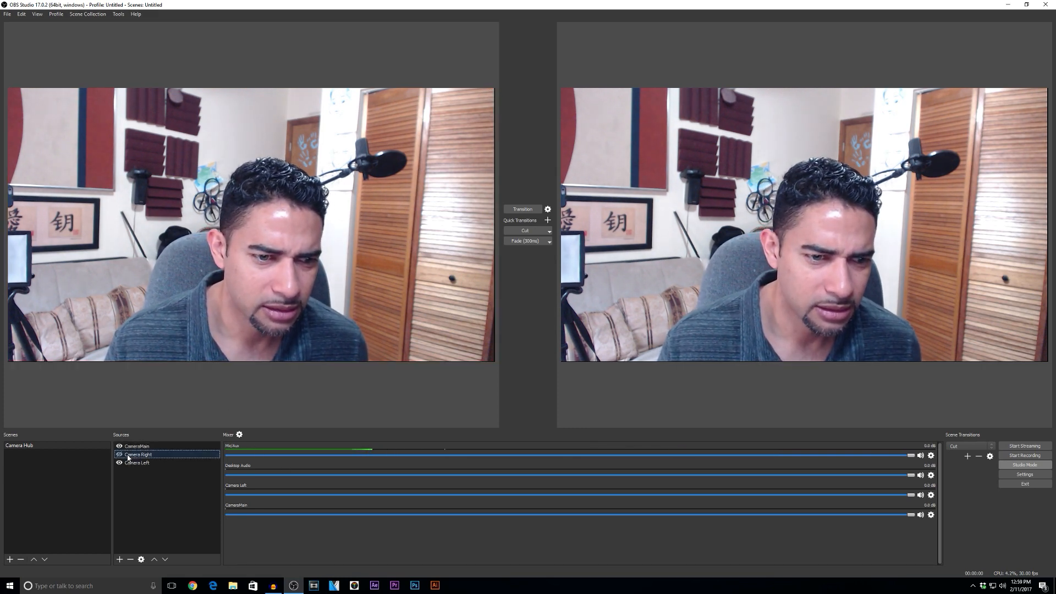
pyautogui.press('Delete')
pyautogui.click(556, 303)
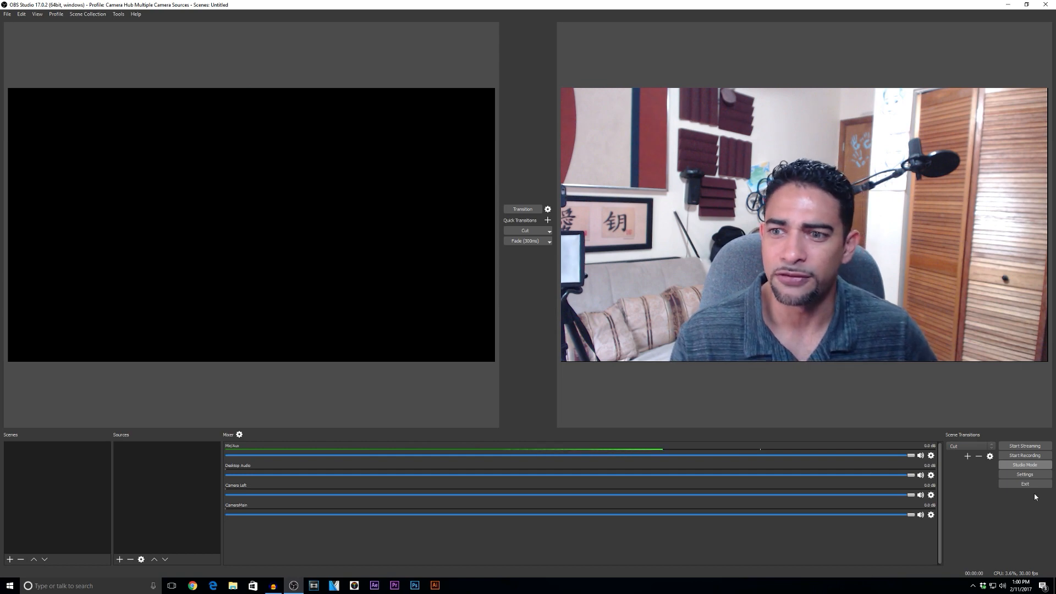
# Step: Turn off Studio Mode, and open the new-scene dialog and dismiss it without adding a scene
pyautogui.click(1024, 464)
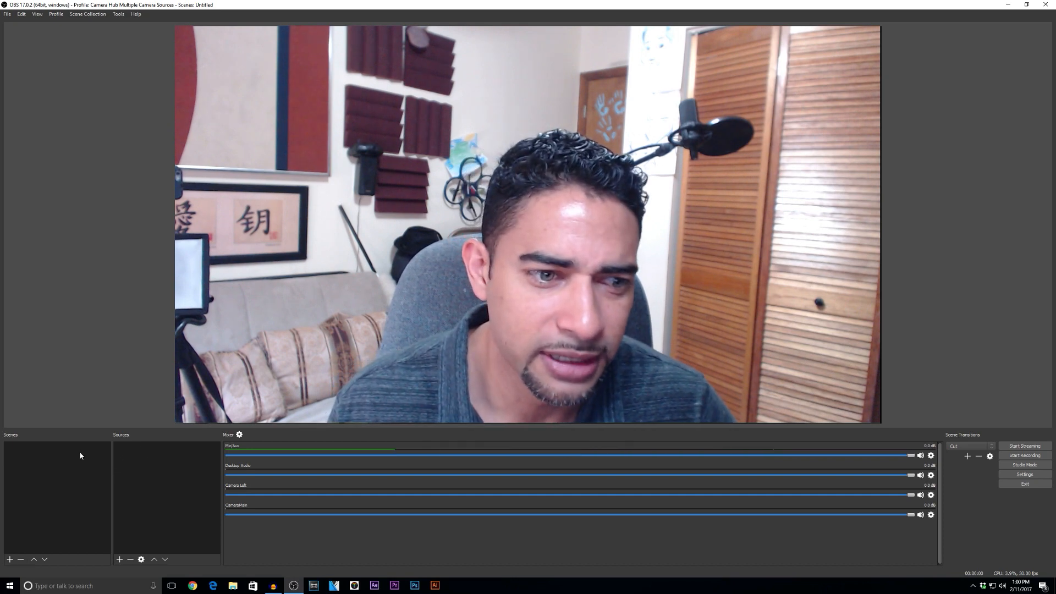
pyautogui.click(10, 559)
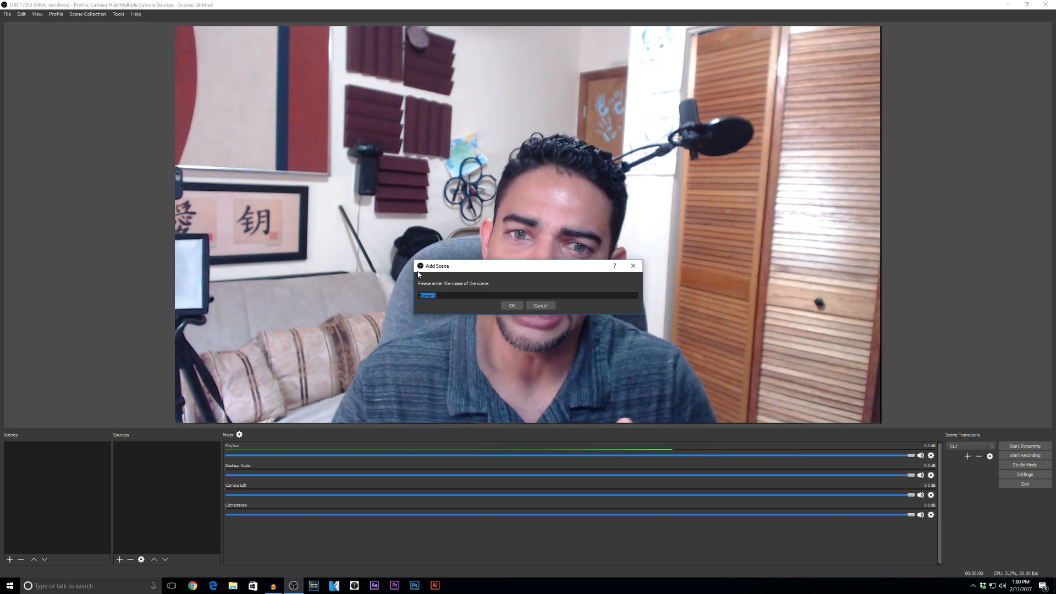
pyautogui.click(629, 264)
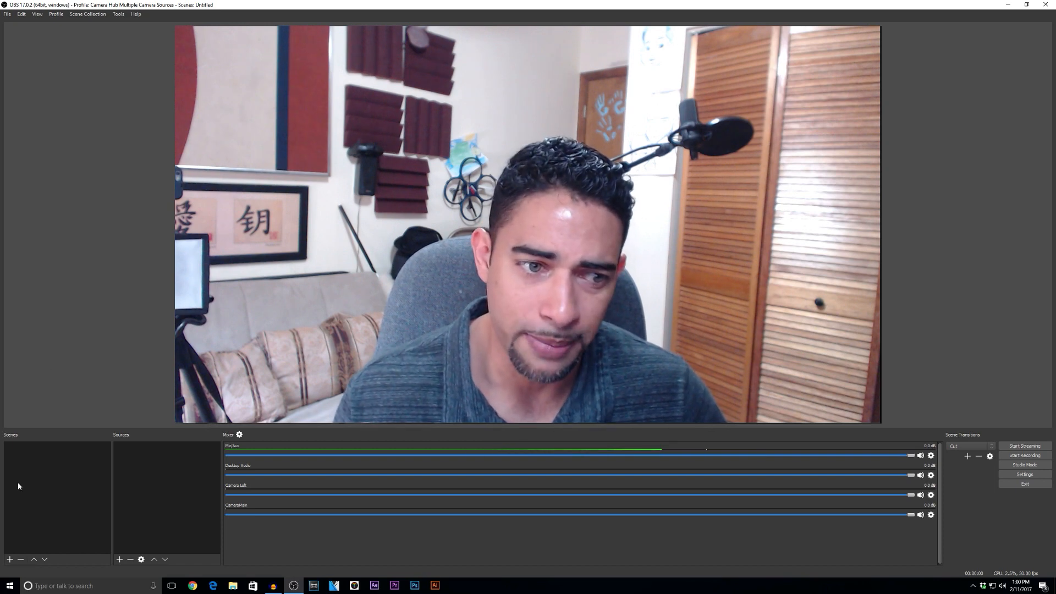
# Step: Add a new scene named Player1
pyautogui.click(9, 558)
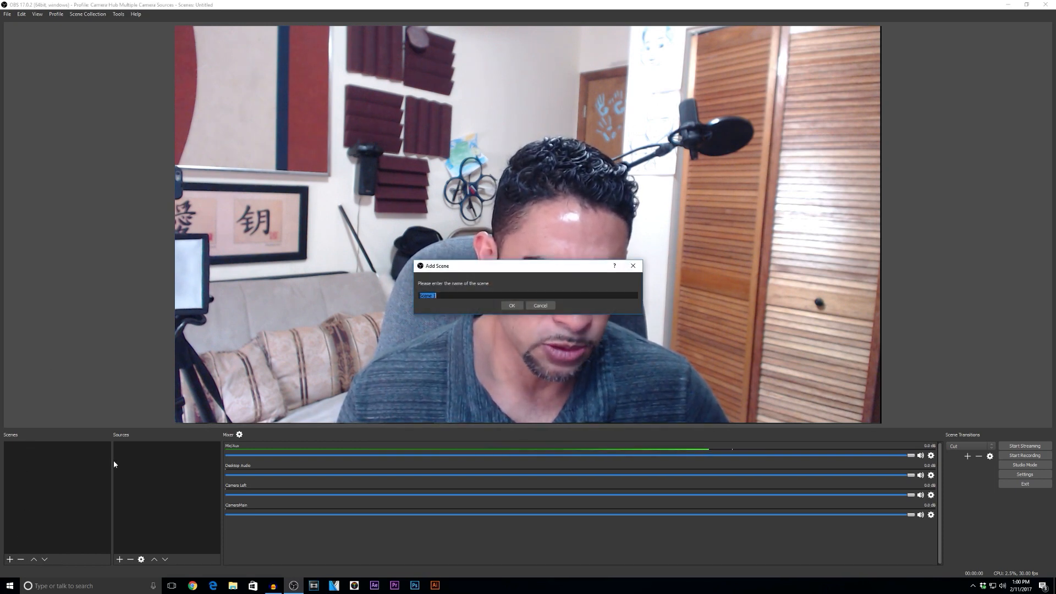
pyautogui.write('Mai')
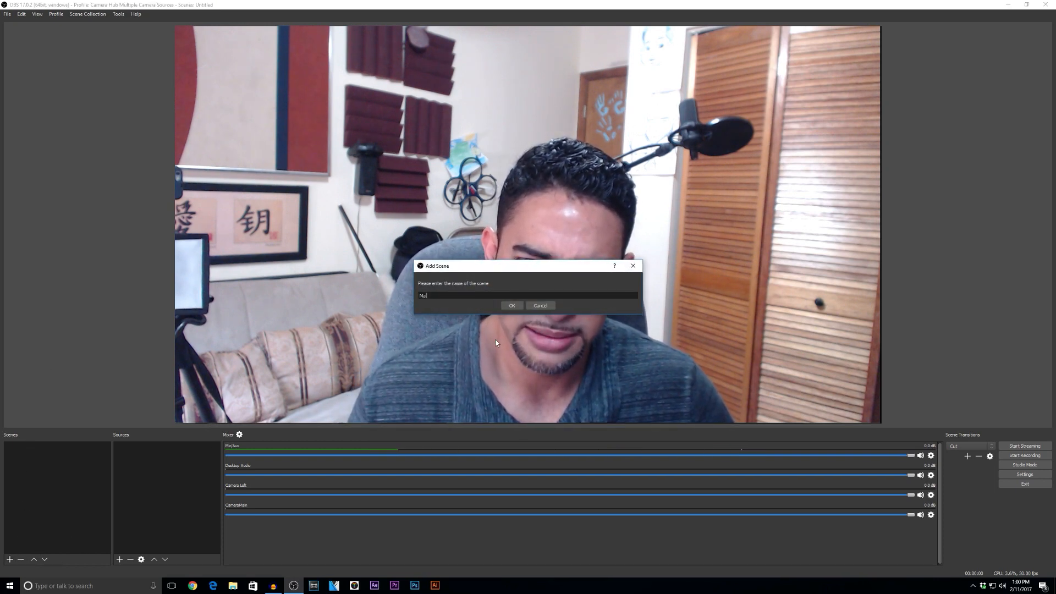
pyautogui.press('BackSpace')
pyautogui.press('BackSpace')
pyautogui.press('BackSpace')
pyautogui.write('Player')
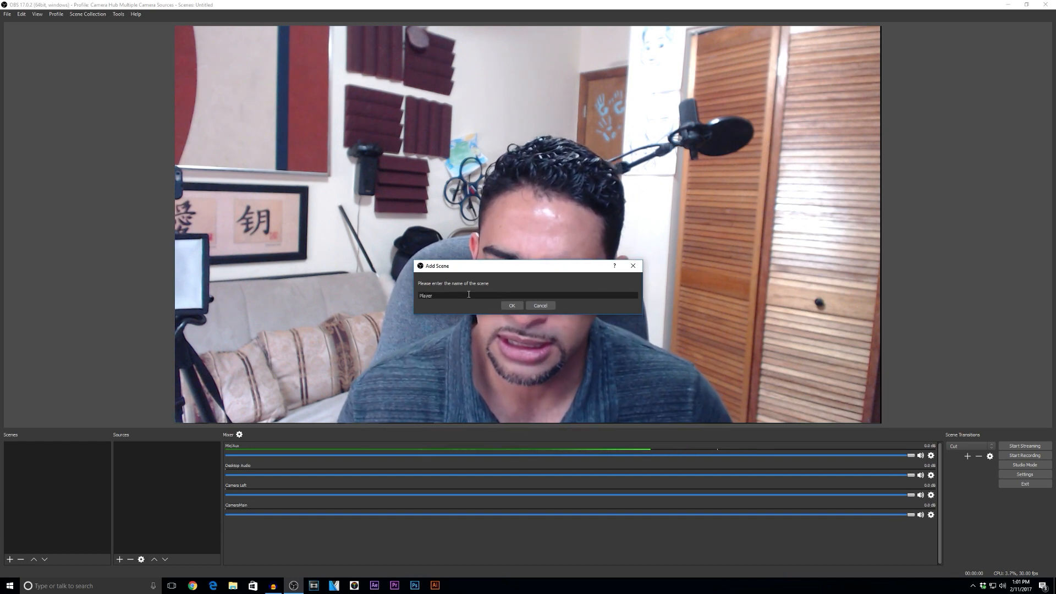
pyautogui.write('1')
pyautogui.press('Return')
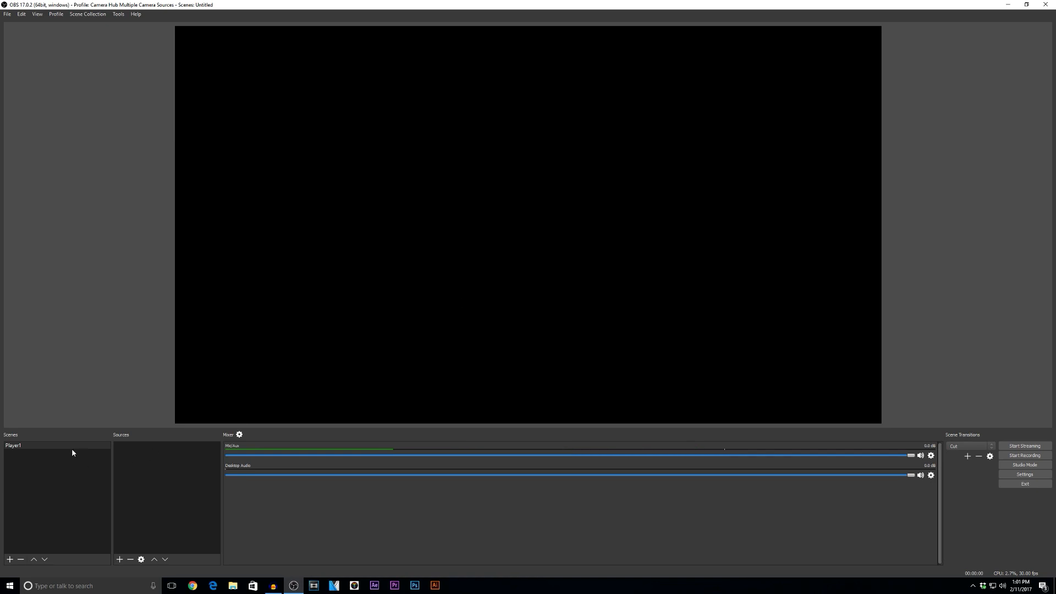
# Step: Add a Video Capture Device source named Main Camera using the second-listed Logitech HD Pro Webcam C920, and place it in the canvas's upper-right corner
pyautogui.click(120, 560)
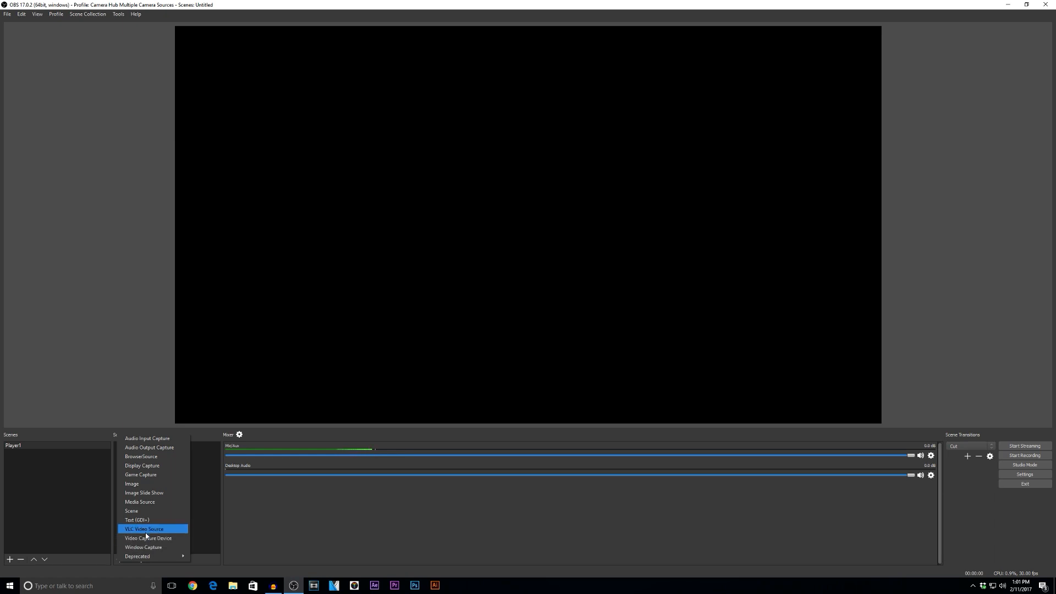
pyautogui.click(145, 537)
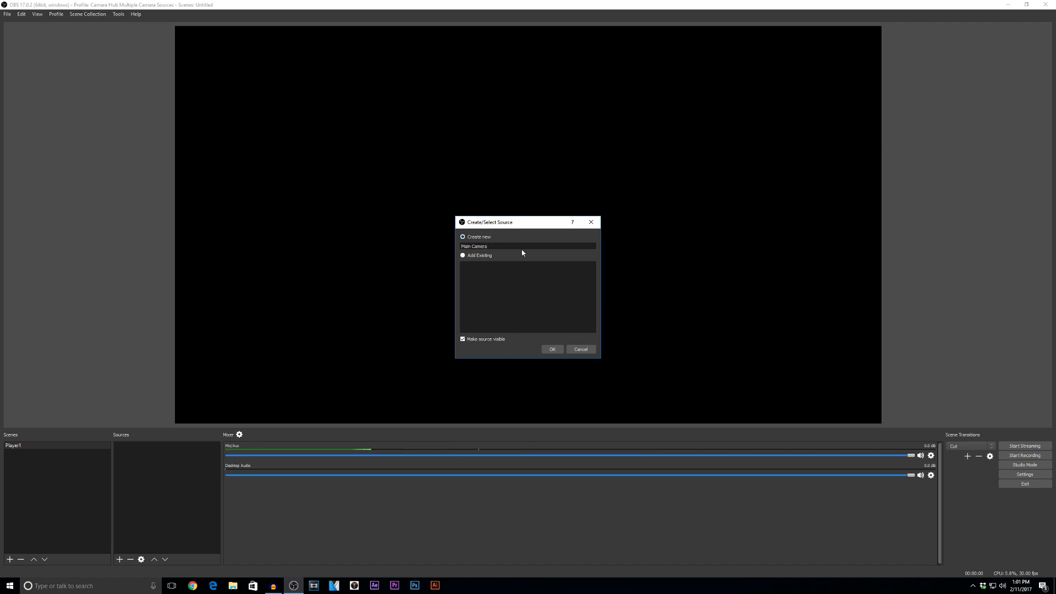
pyautogui.click(551, 350)
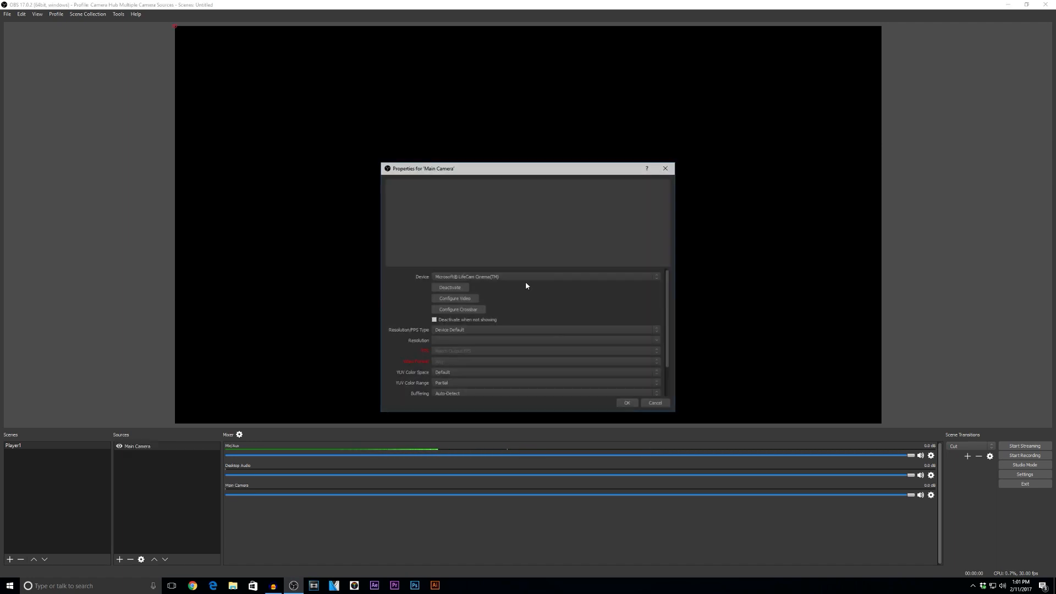
pyautogui.click(492, 277)
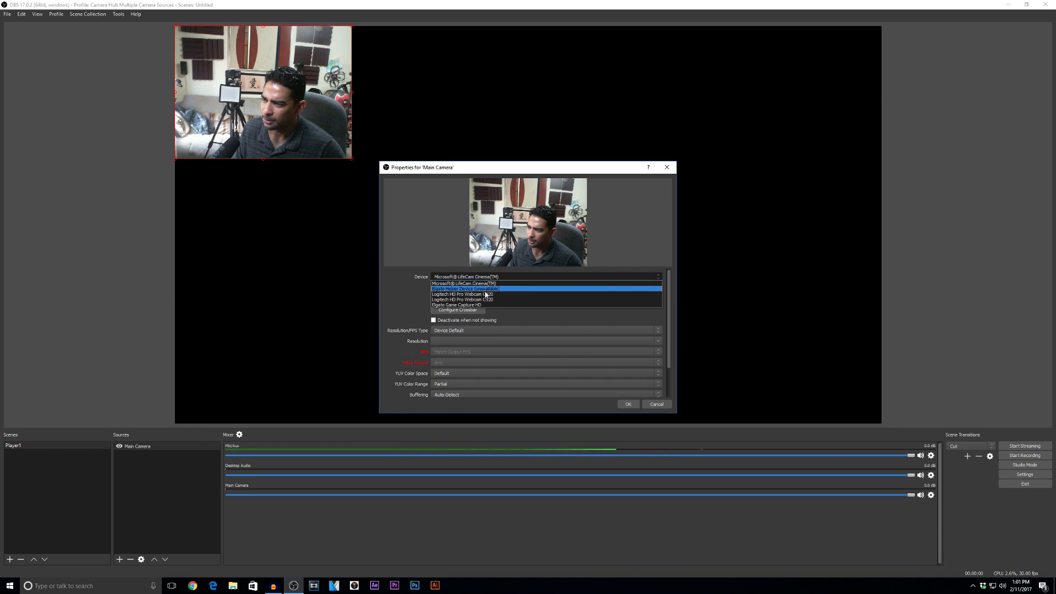
pyautogui.click(484, 298)
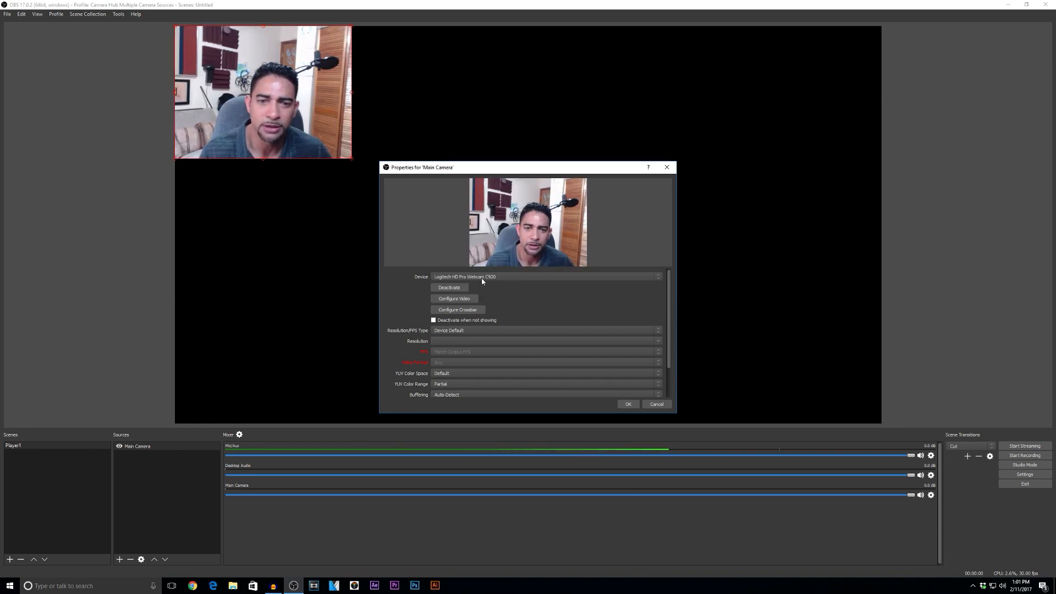
pyautogui.click(658, 331)
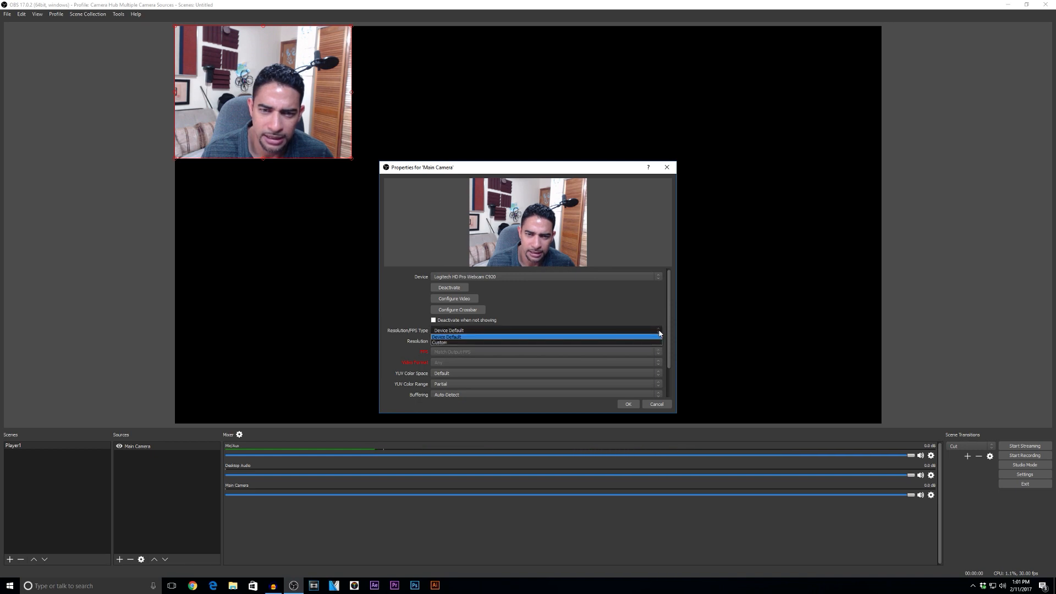
pyautogui.click(658, 334)
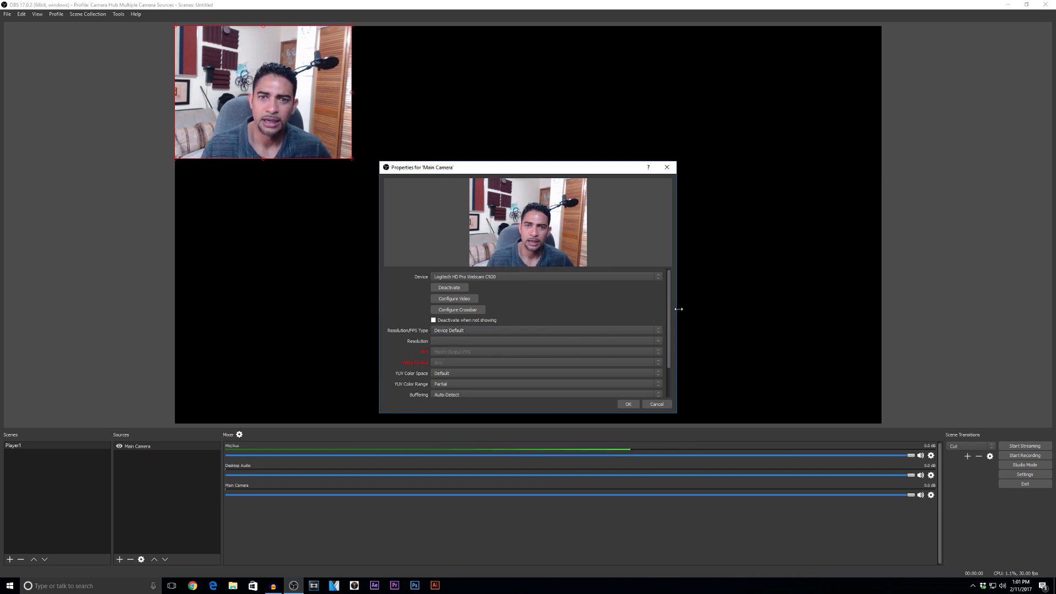
pyautogui.click(626, 402)
pyautogui.moveTo(309, 102); pyautogui.dragTo(768, 111)
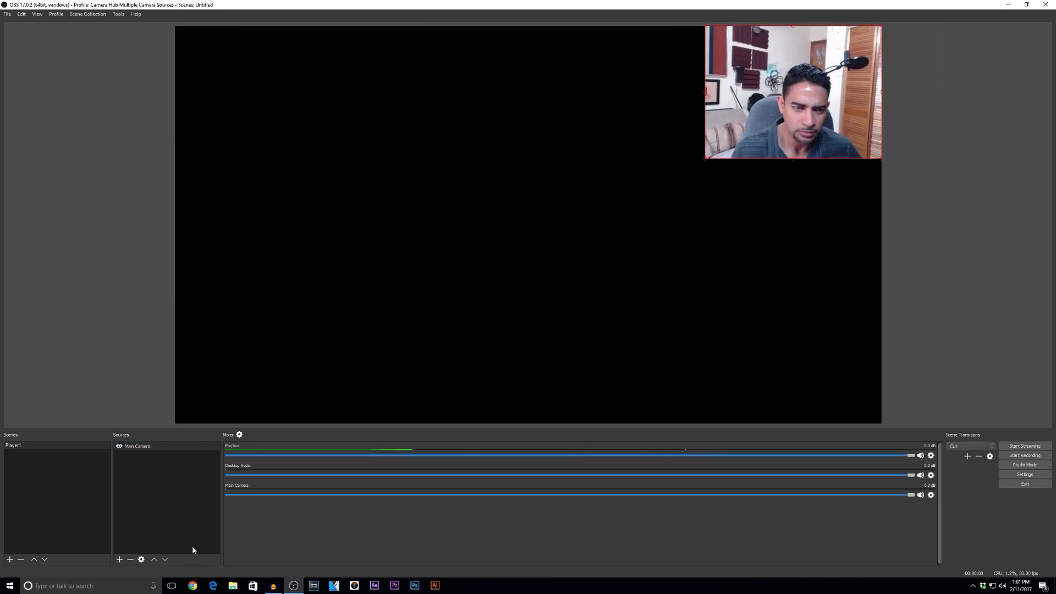
# Step: Add a Display Capture source to the Player1 scene and move Main Camera above it in the source order
pyautogui.click(119, 559)
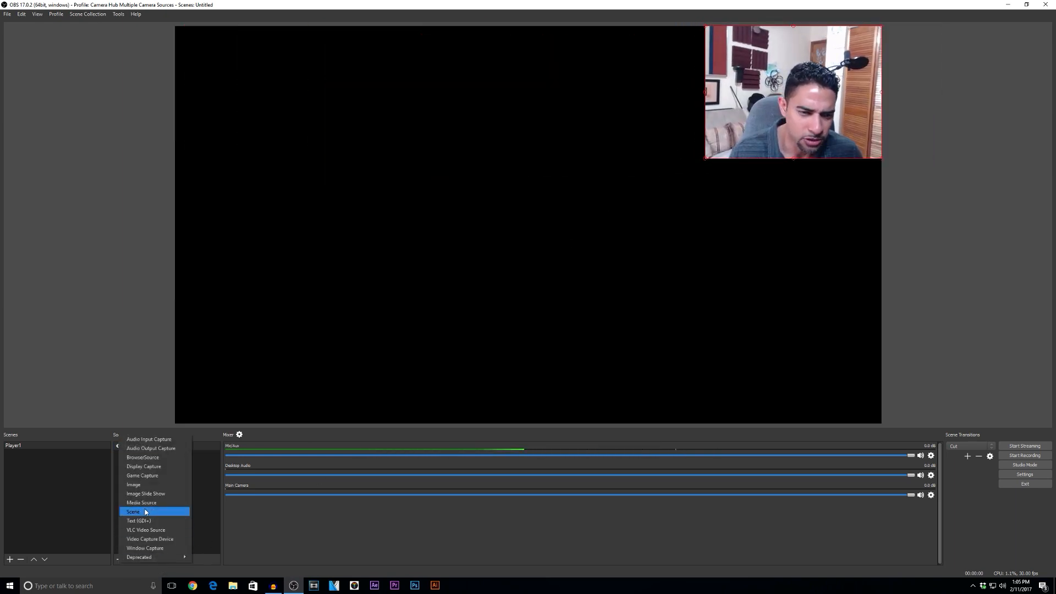
pyautogui.click(147, 467)
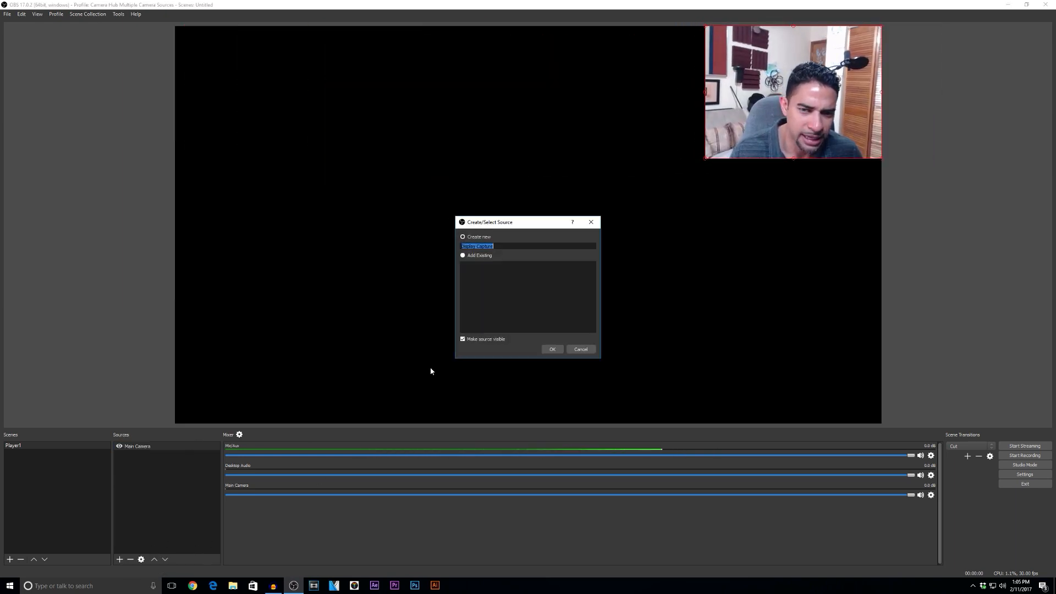
pyautogui.click(551, 349)
pyautogui.click(146, 455)
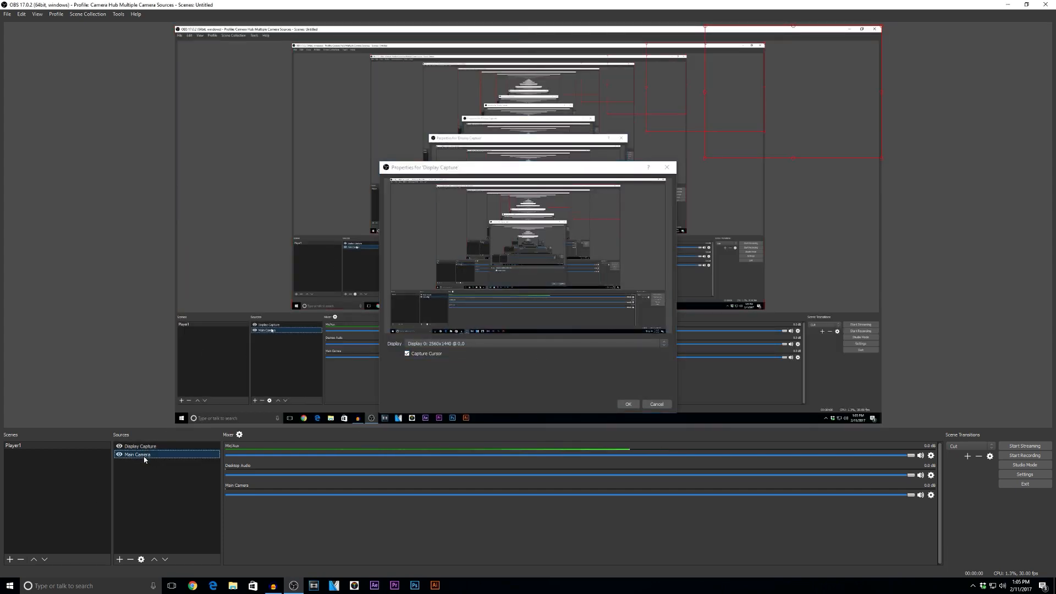
pyautogui.click(120, 559)
pyautogui.click(186, 550)
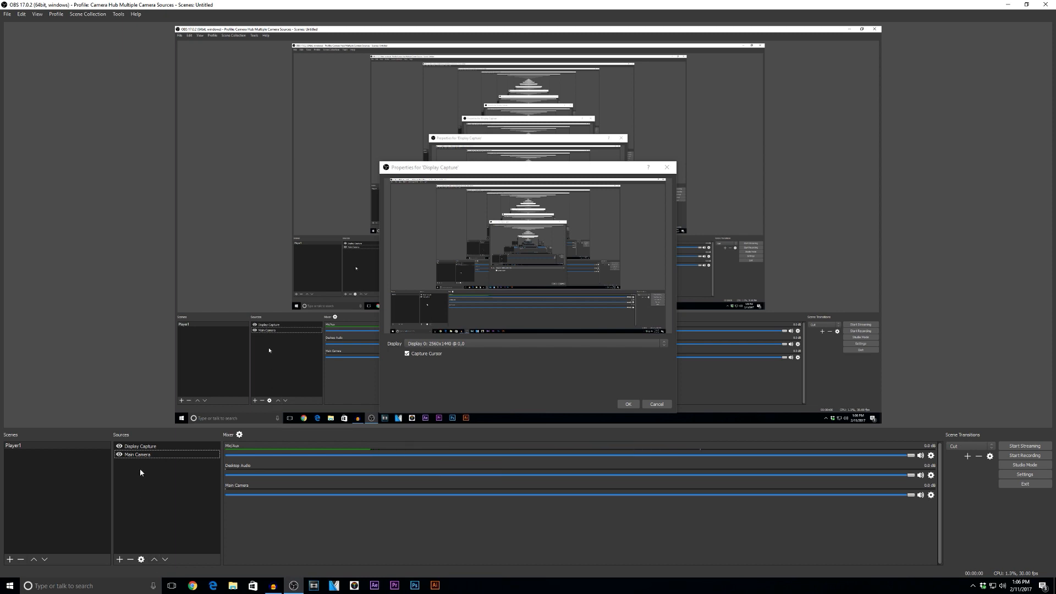
pyautogui.click(154, 559)
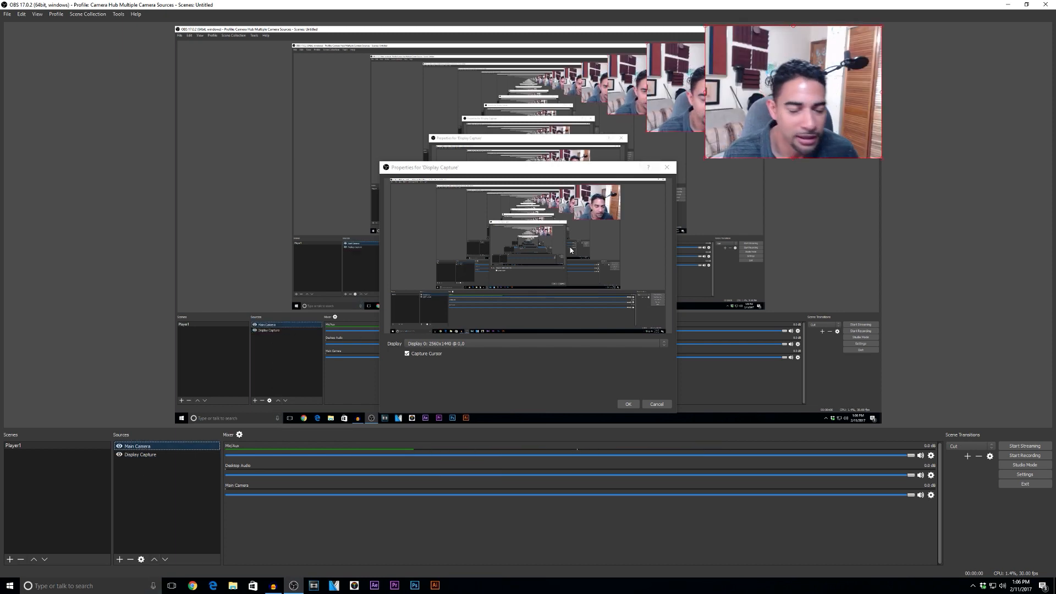
# Step: Add another scene named Player 2
pyautogui.click(27, 501)
pyautogui.click(10, 559)
pyautogui.moveTo(434, 296); pyautogui.dragTo(369, 281)
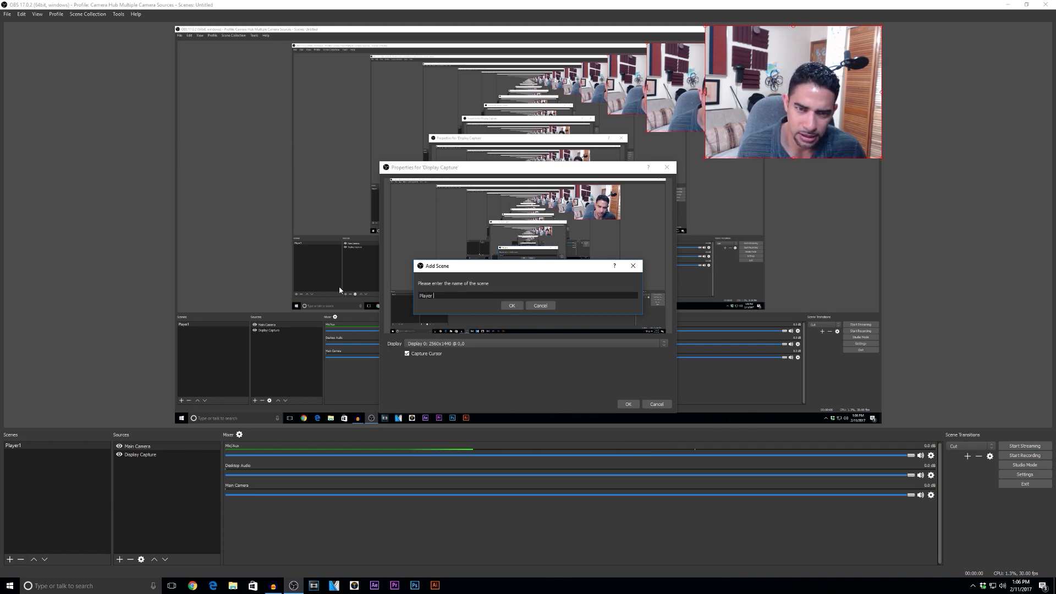
pyautogui.click(512, 307)
# Step: Add a Video Capture Device source named Camera Right using the other Logitech HD Pro Webcam C920, and place it in the canvas's upper-right corner
pyautogui.click(120, 559)
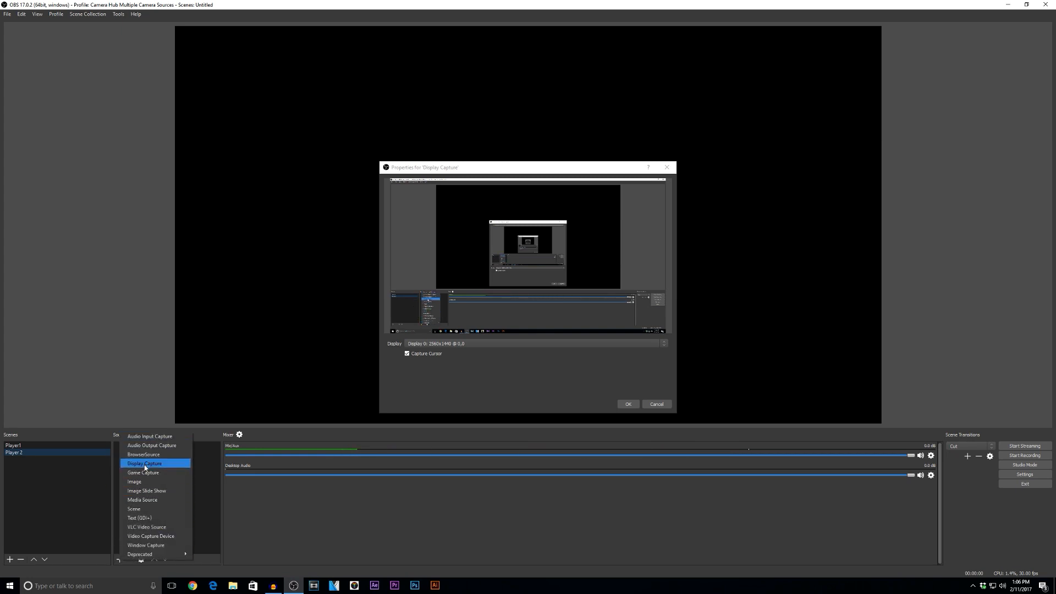
pyautogui.click(143, 536)
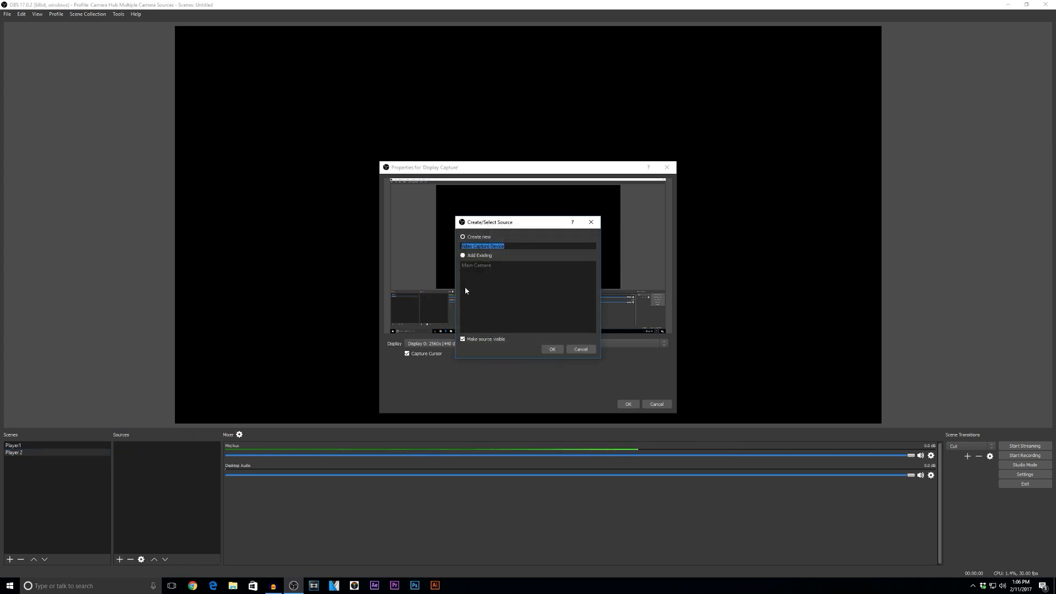
pyautogui.write('Camera Right')
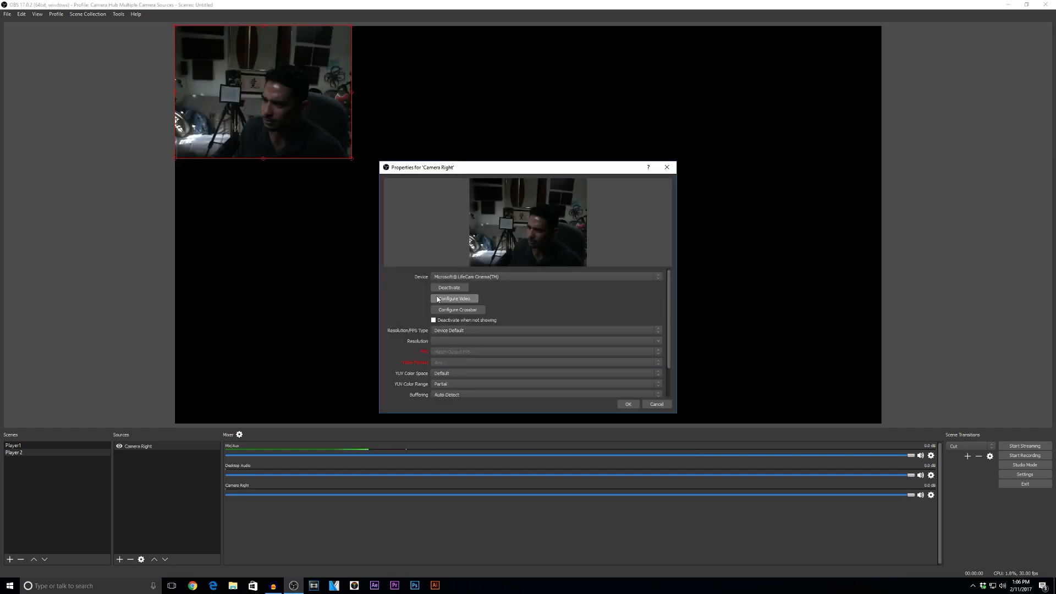
pyautogui.click(466, 277)
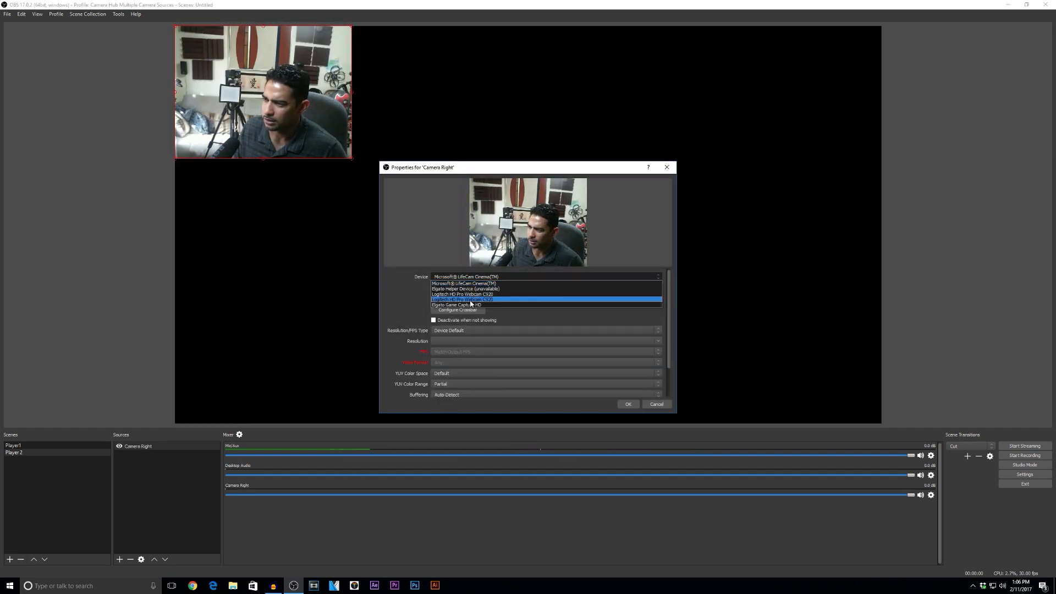
pyautogui.click(468, 299)
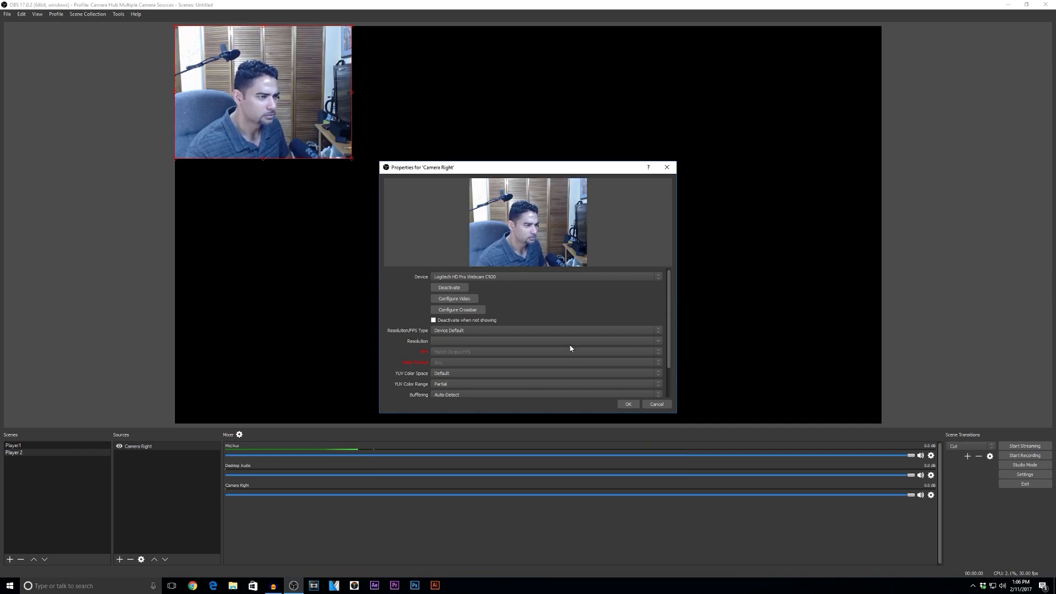
pyautogui.click(628, 404)
pyautogui.moveTo(323, 69); pyautogui.dragTo(824, 73)
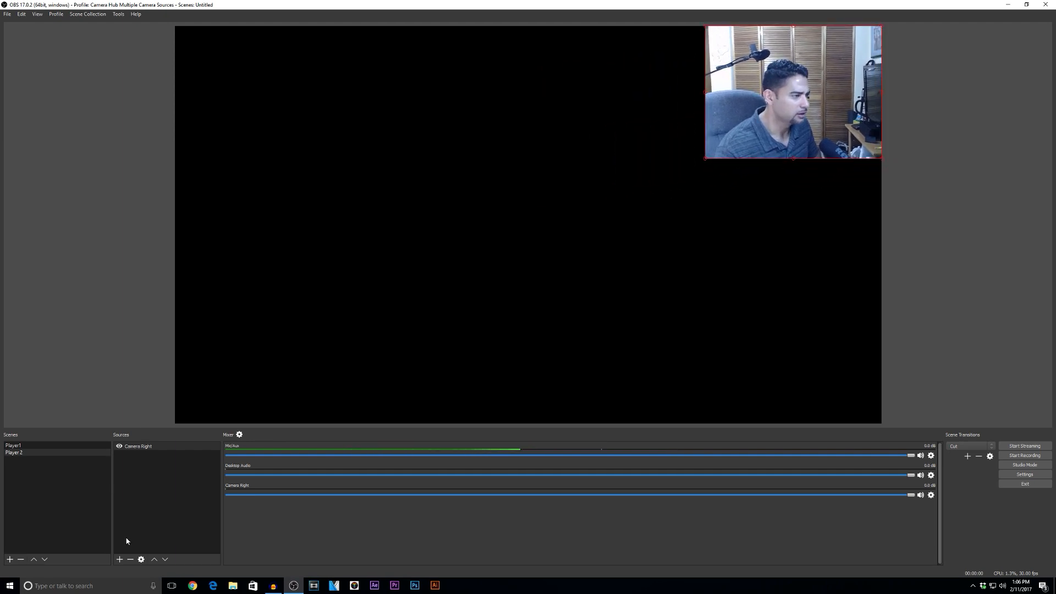
# Step: Add a new Display Capture source to the Player 2 scene and move Camera Right above it
pyautogui.click(120, 558)
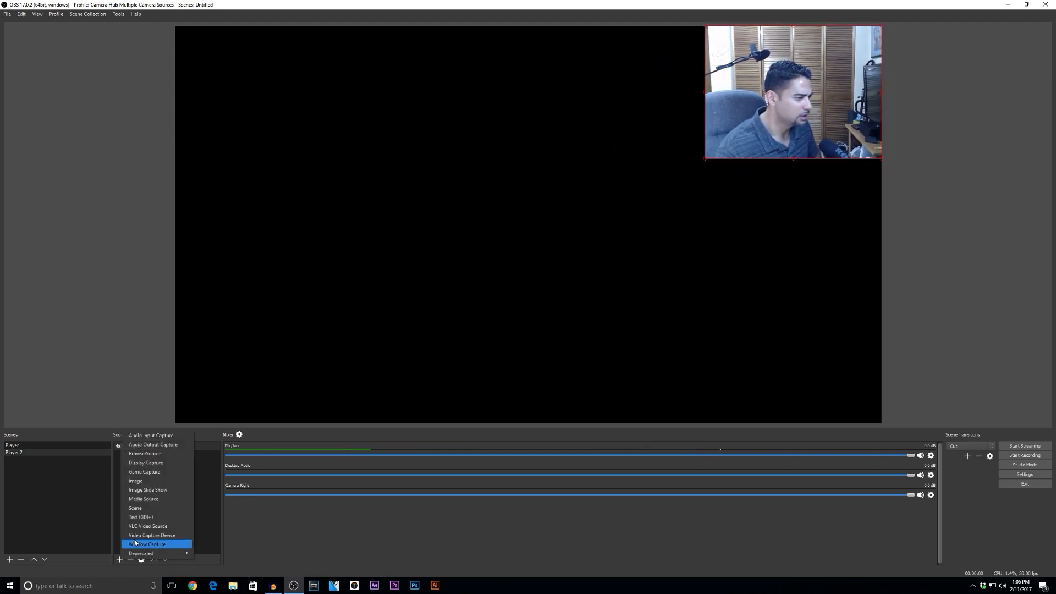
pyautogui.click(146, 462)
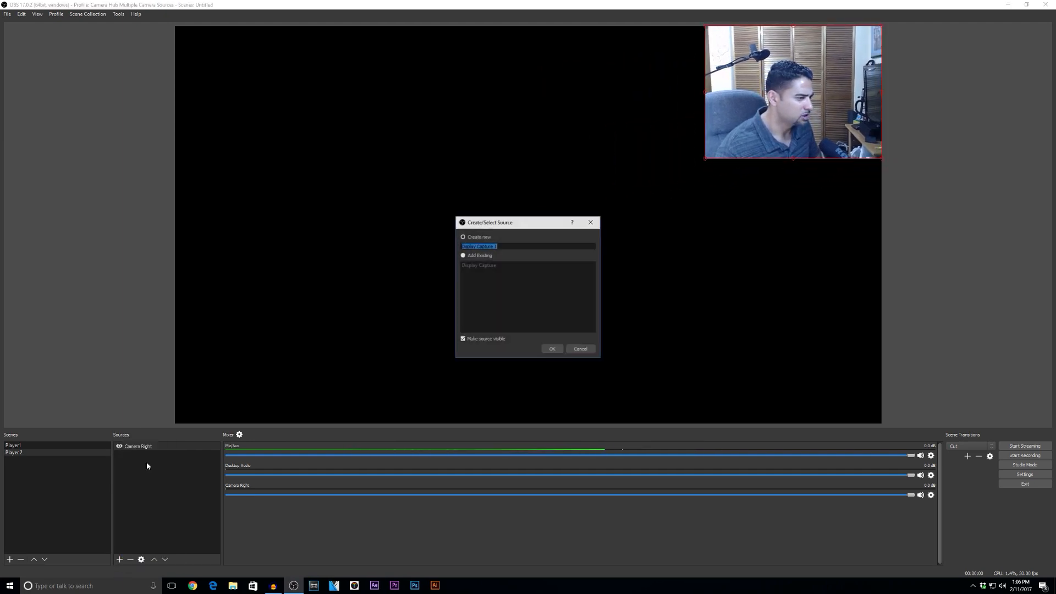
pyautogui.click(552, 349)
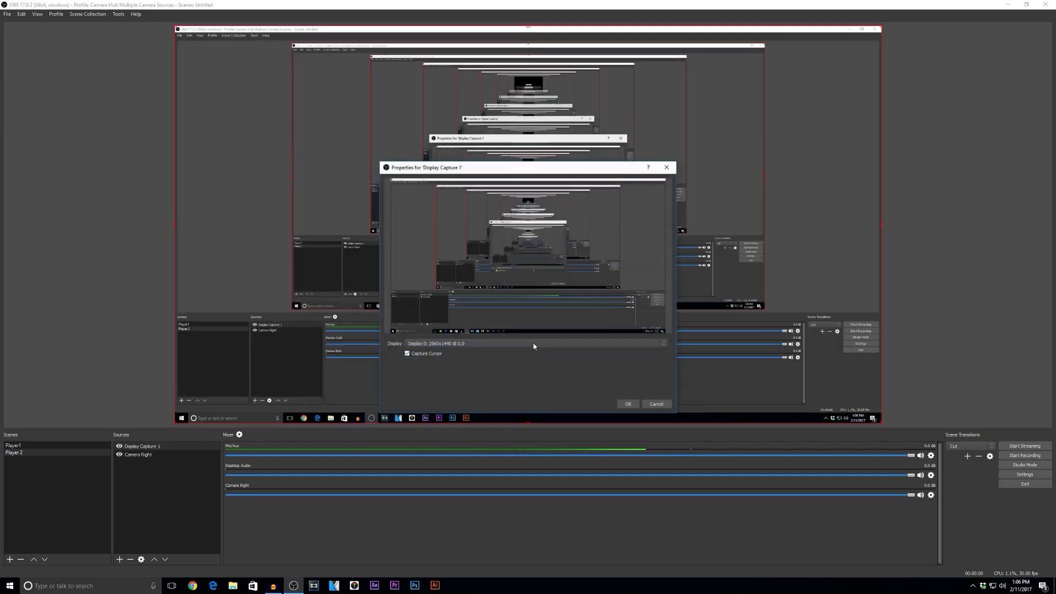
pyautogui.click(138, 454)
pyautogui.click(154, 558)
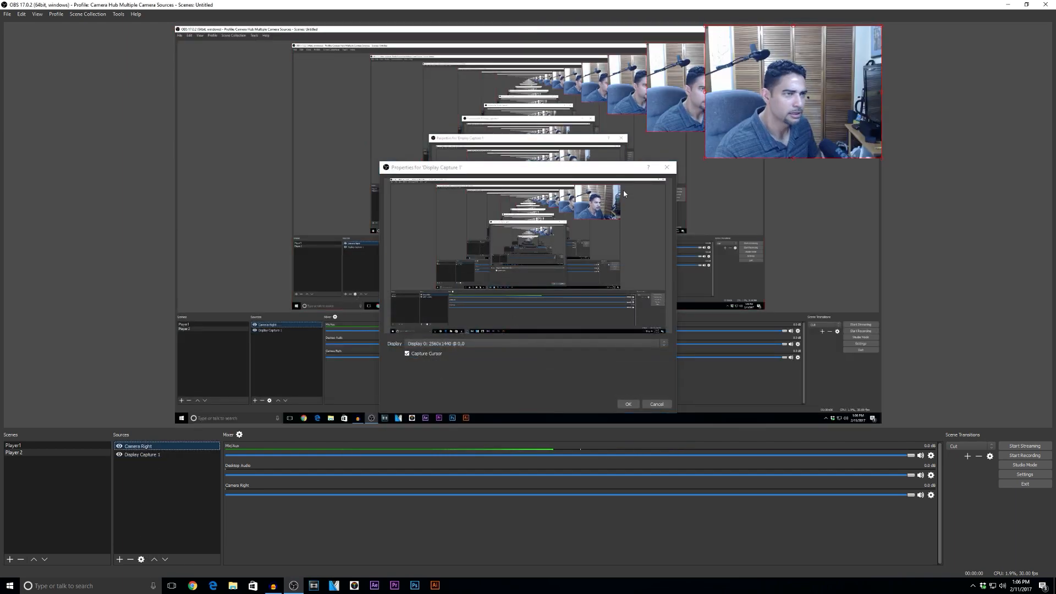
# Step: Switch to the Player1 scene and back to Player 2, and accept the display capture properties
pyautogui.click(16, 446)
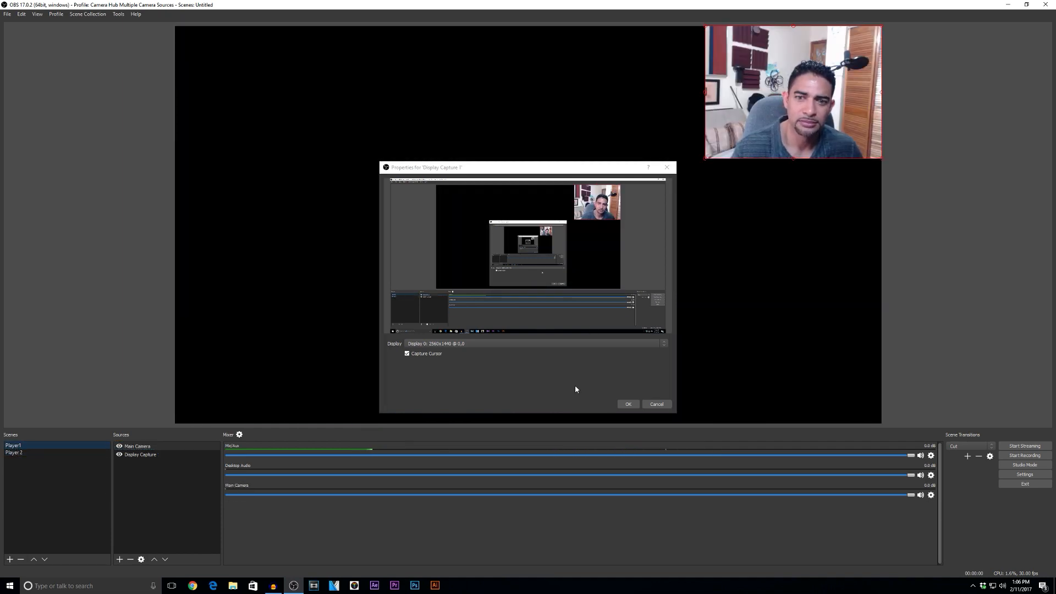
pyautogui.click(15, 453)
pyautogui.click(628, 404)
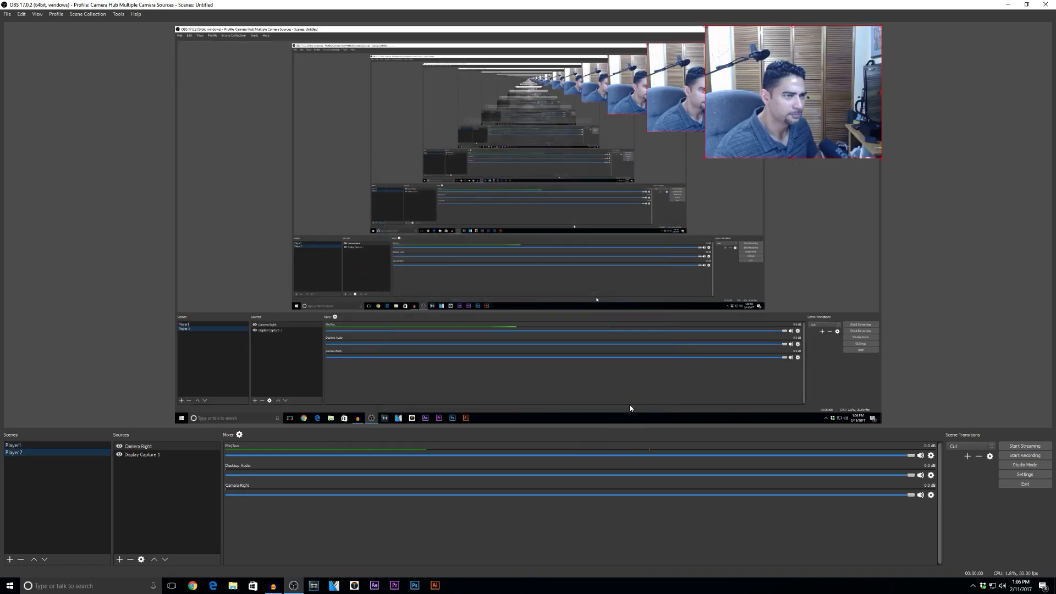
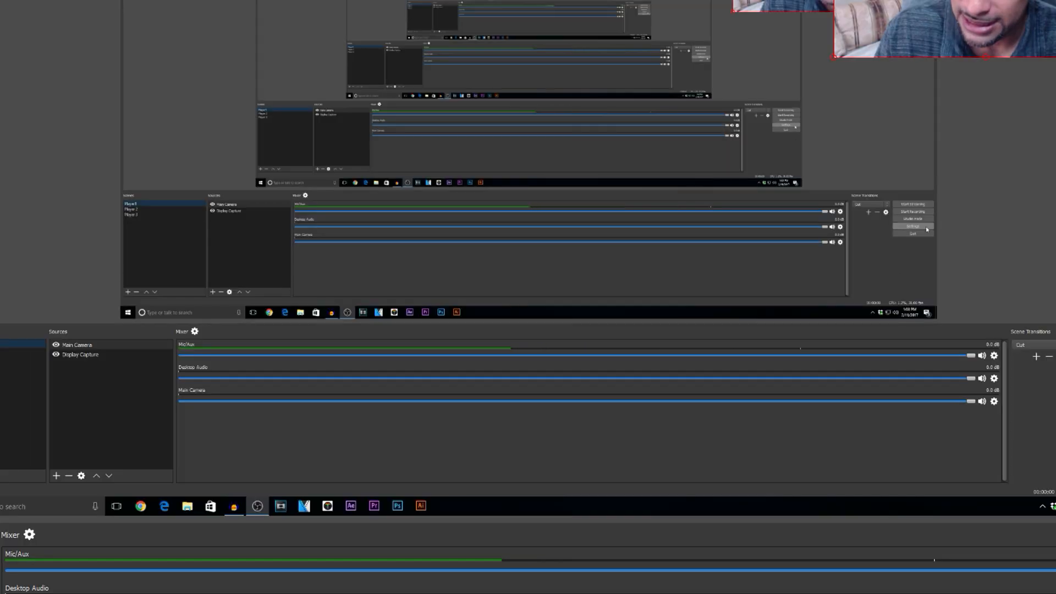
# Step: Assign the switch-to-scene hotkeys Num 1 for the Player1 scene and Num 2 for the Player 2 scene
pyautogui.click(1049, 482)
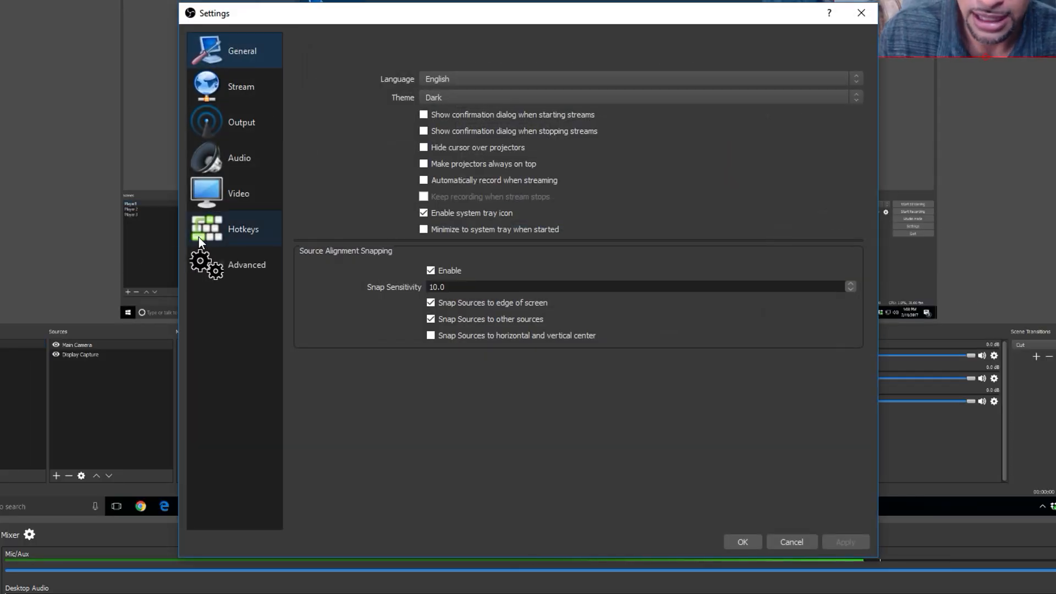
pyautogui.click(196, 237)
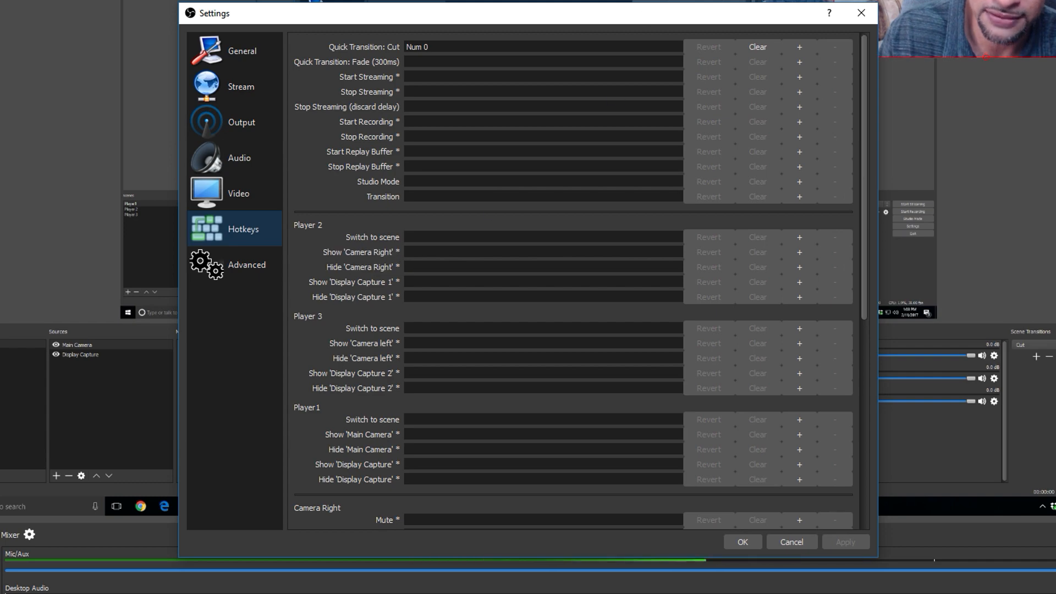
pyautogui.moveTo(180, 5); pyautogui.dragTo(15, 0)
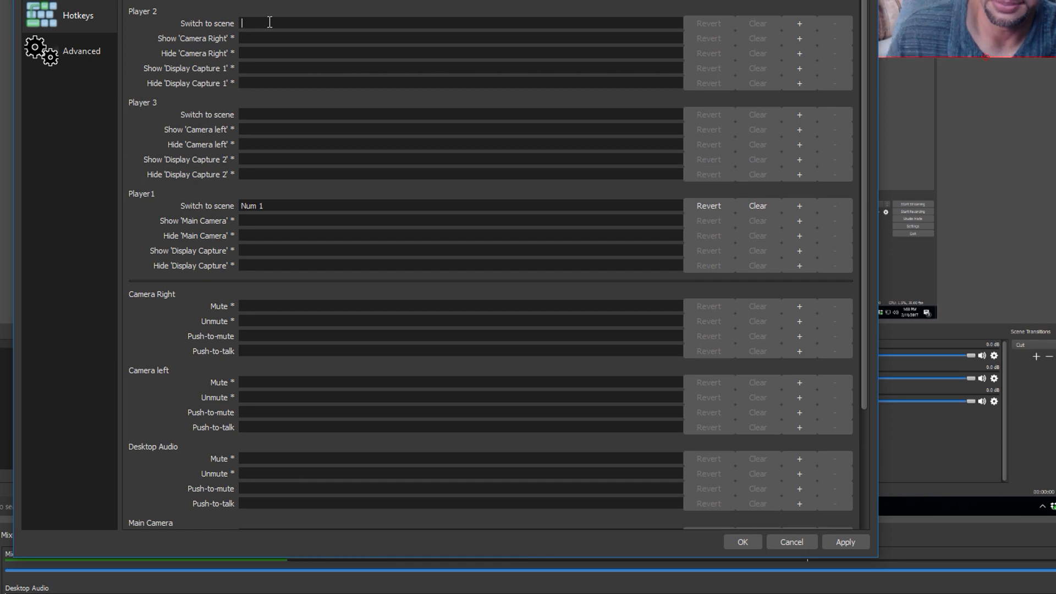
pyautogui.press('KP_2')
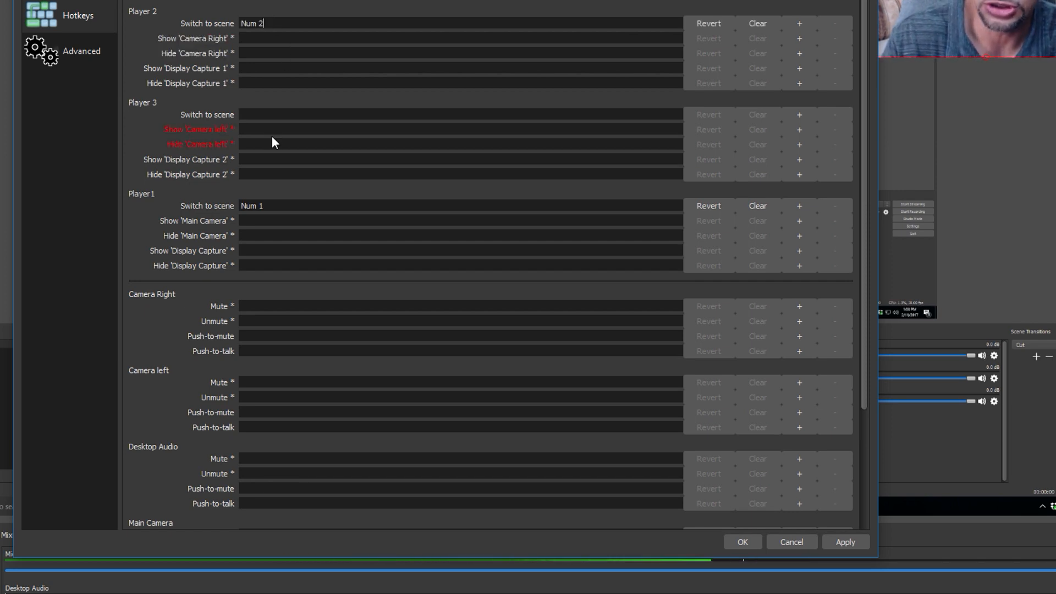
# Step: Assign Num 3 as the switch-to-scene hotkey for the Player 3 scene and save the settings
pyautogui.press('KP_3')
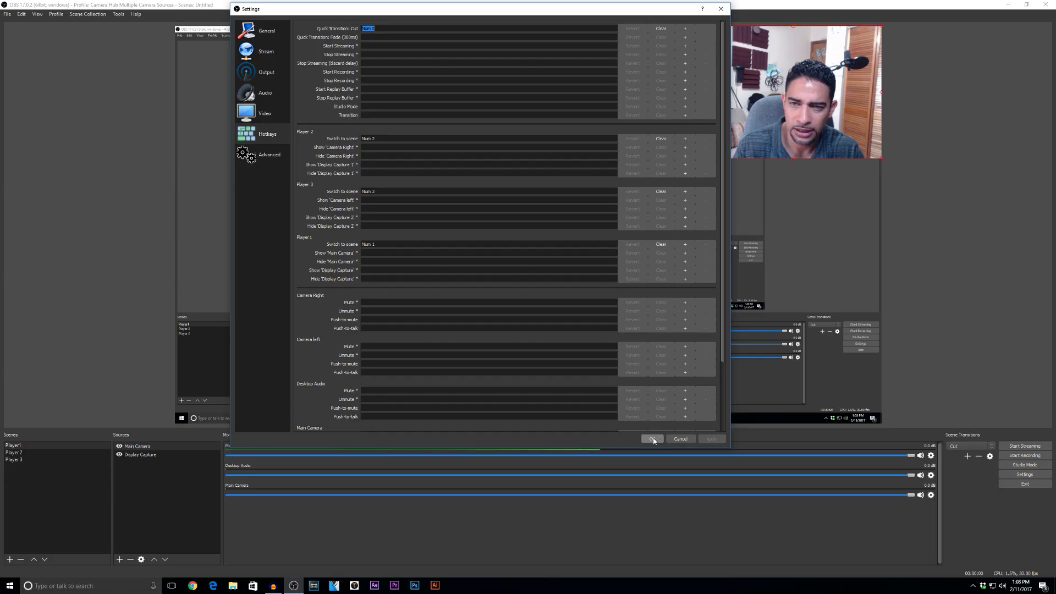
pyautogui.click(743, 542)
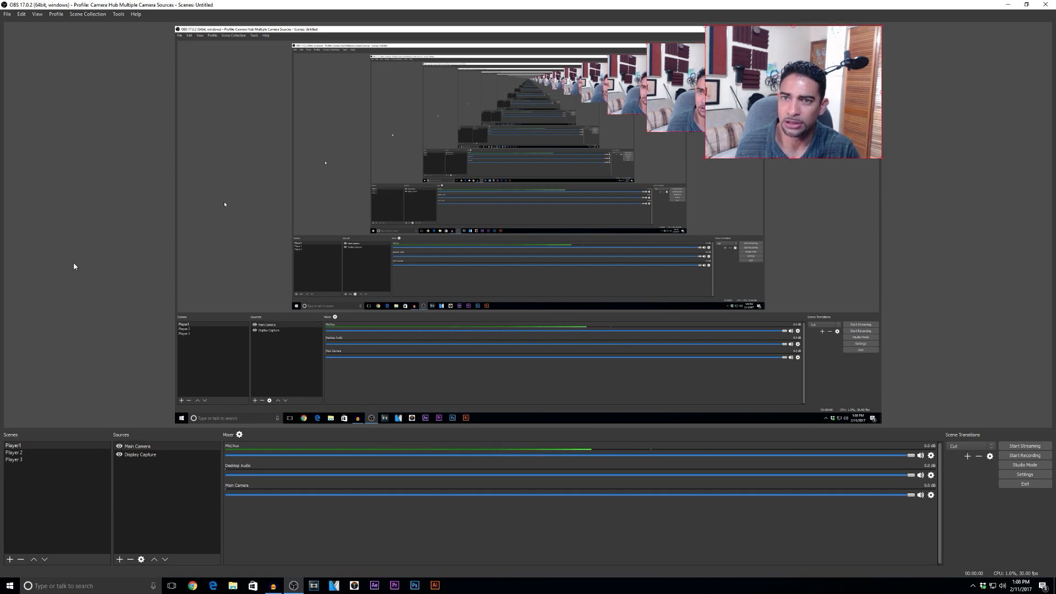
# Step: Test the scene hotkeys by cycling repeatedly through the Player1, Player 2 and Player 3 scenes, ending on Player 3
pyautogui.press('KP_2')
pyautogui.press('KP_3')
pyautogui.press('KP_2')
pyautogui.press('KP_1')
pyautogui.press('KP_2')
pyautogui.press('KP_3')
pyautogui.press('KP_1')
pyautogui.press('KP_2')
pyautogui.press('KP_3')
pyautogui.press('KP_2')
pyautogui.press('KP_1')
pyautogui.press('KP_2')
pyautogui.press('KP_3')
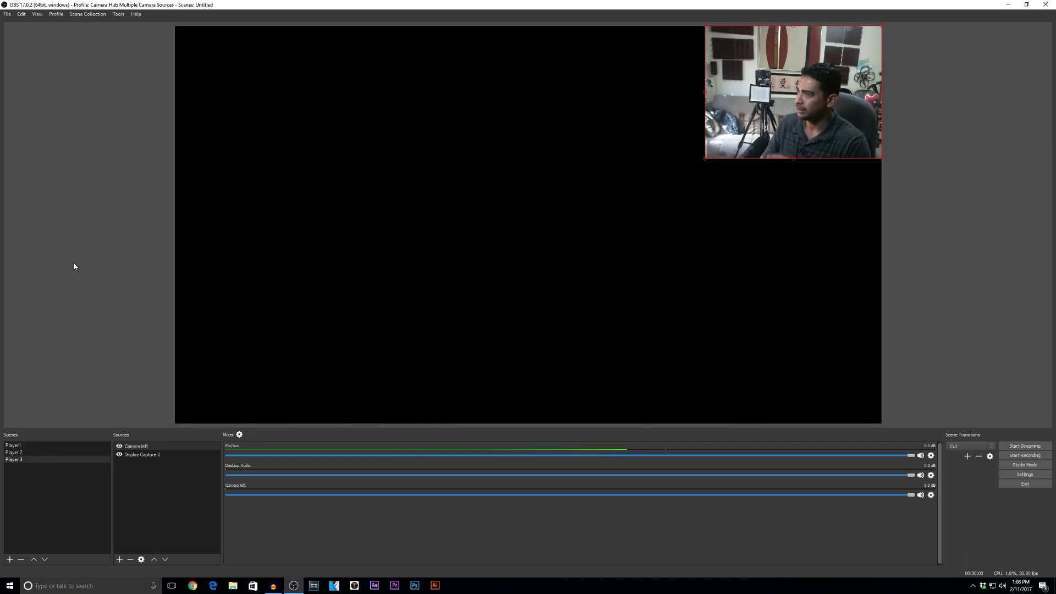
# Step: Turn on Studio Mode, assign Num 0 as the Transition hotkey and save the settings
pyautogui.click(1025, 465)
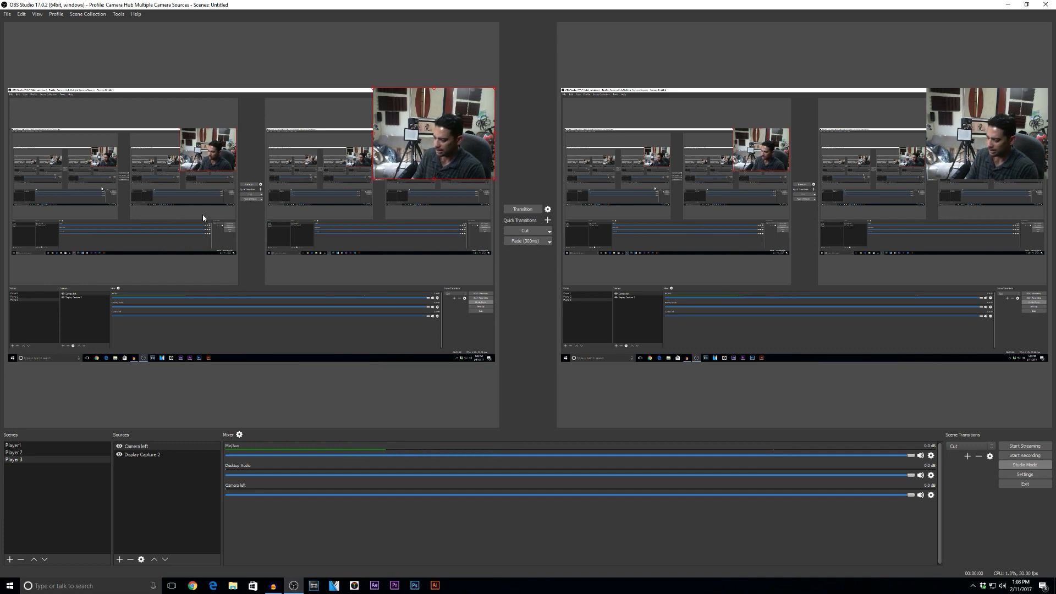
pyautogui.click(1025, 475)
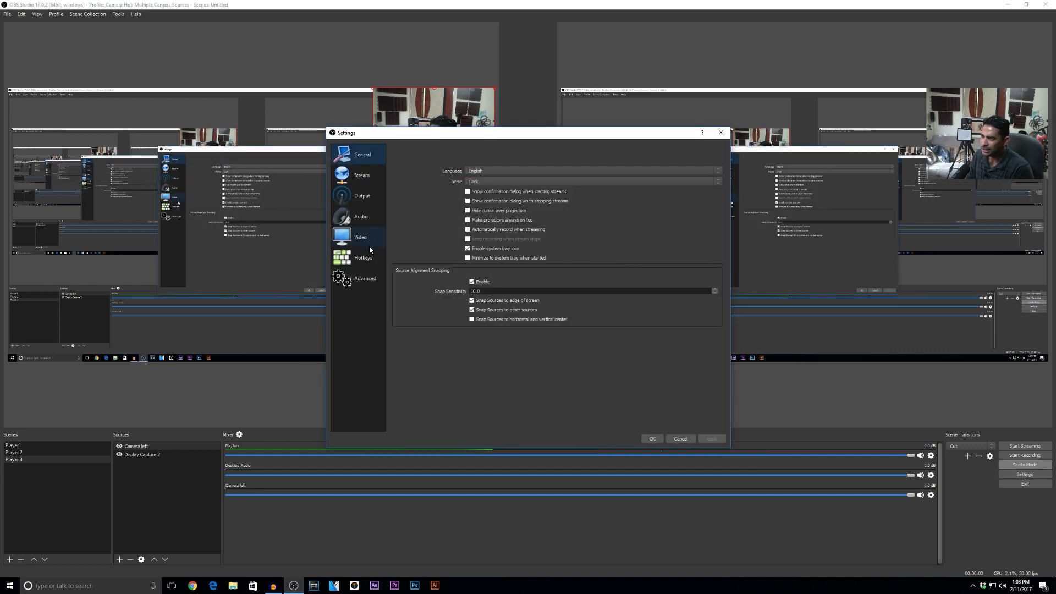
pyautogui.click(348, 261)
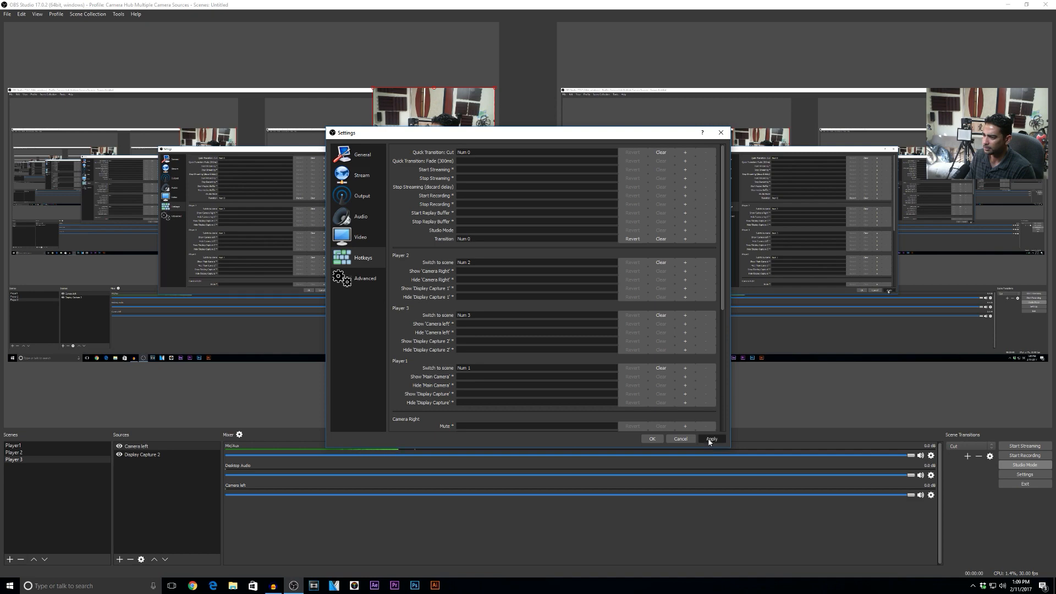
pyautogui.click(651, 440)
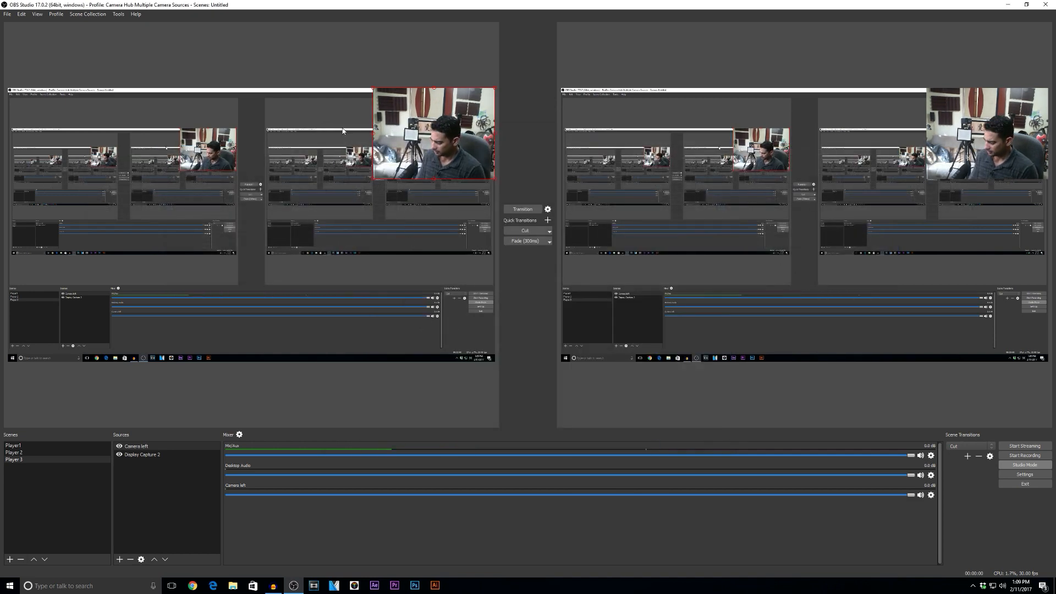
# Step: Test the Studio Mode hotkeys by cueing the Player1, Player 2 and Player 3 scenes in the preview and transitioning them to the program output
pyautogui.press('1')
pyautogui.press('space')
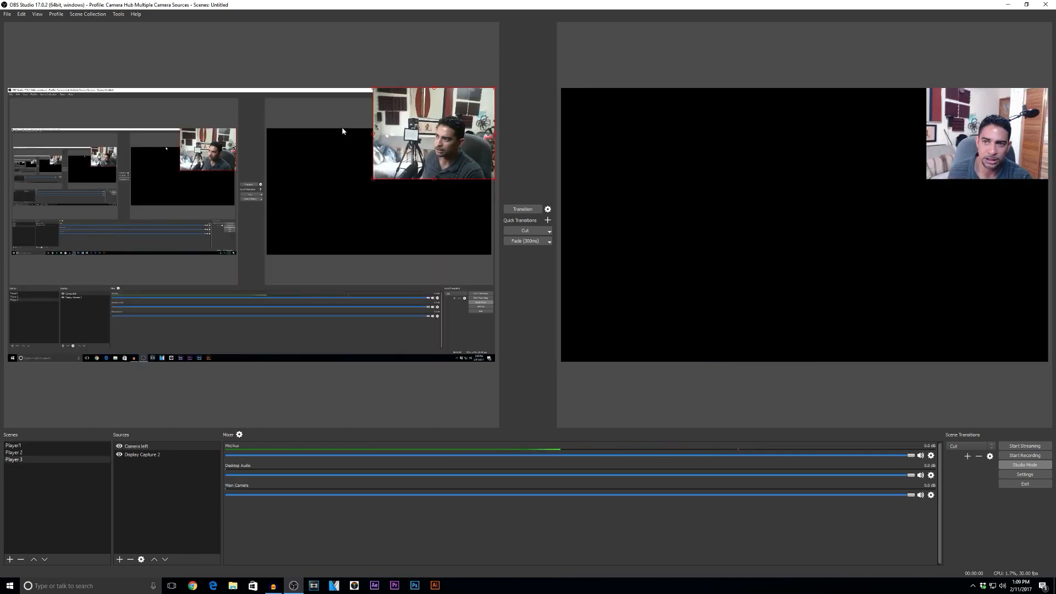
pyautogui.press('2')
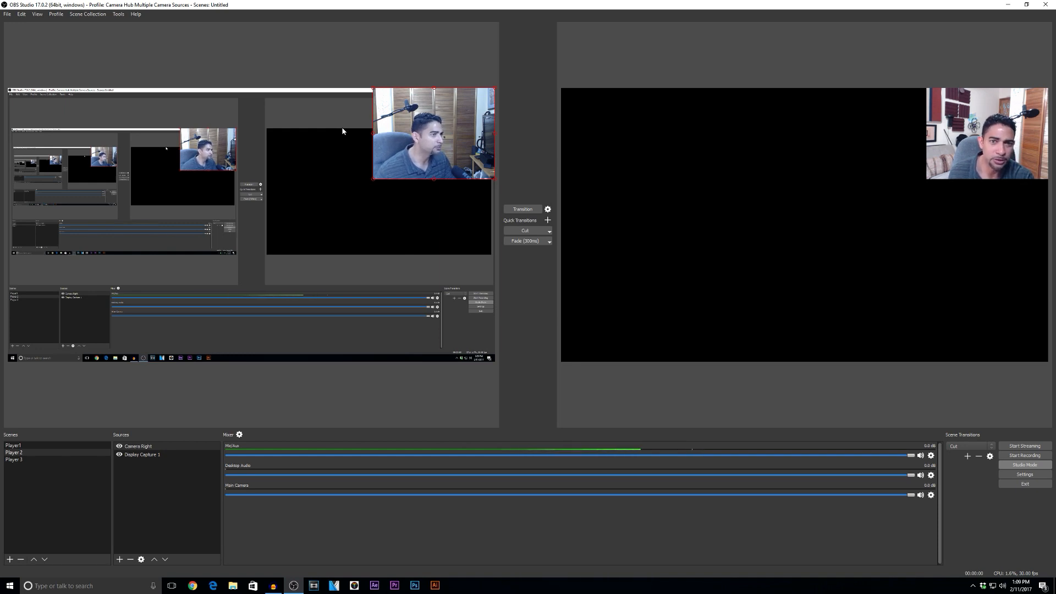
pyautogui.press('space')
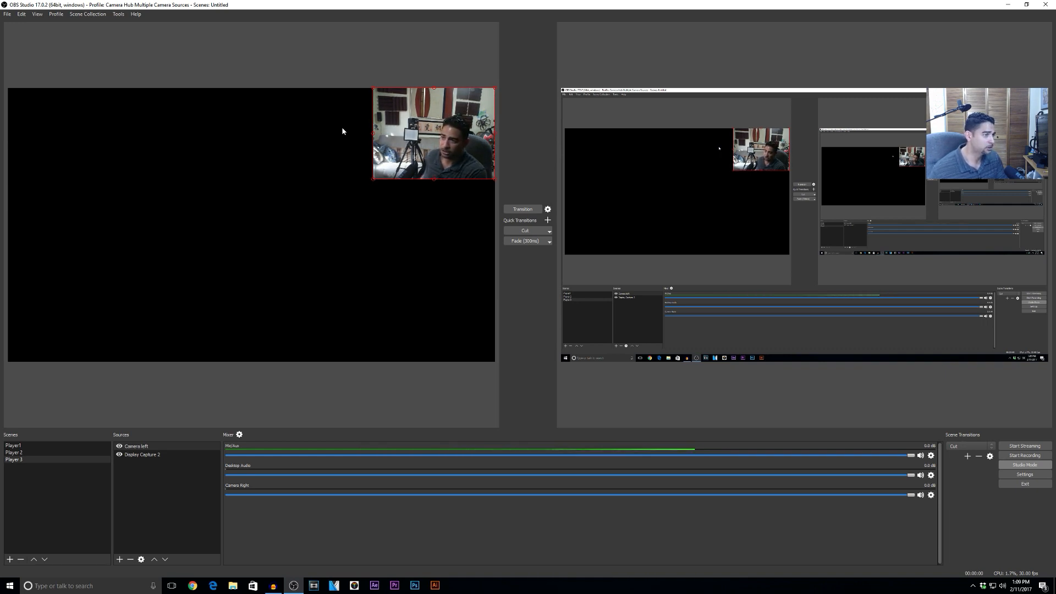
pyautogui.press('space')
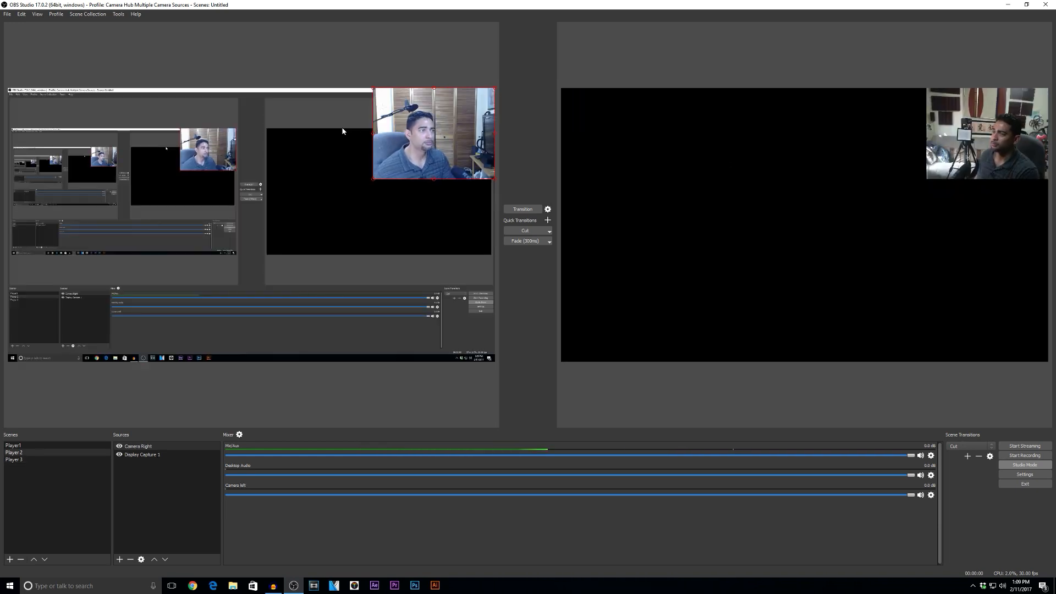
pyautogui.press('2')
pyautogui.press('3')
pyautogui.press('1')
pyautogui.press('2')
pyautogui.press('3')
pyautogui.press('1')
pyautogui.press('2')
pyautogui.press('3')
pyautogui.press('1')
pyautogui.press('2')
pyautogui.press('3')
pyautogui.press('1')
pyautogui.press('2')
pyautogui.press('space')
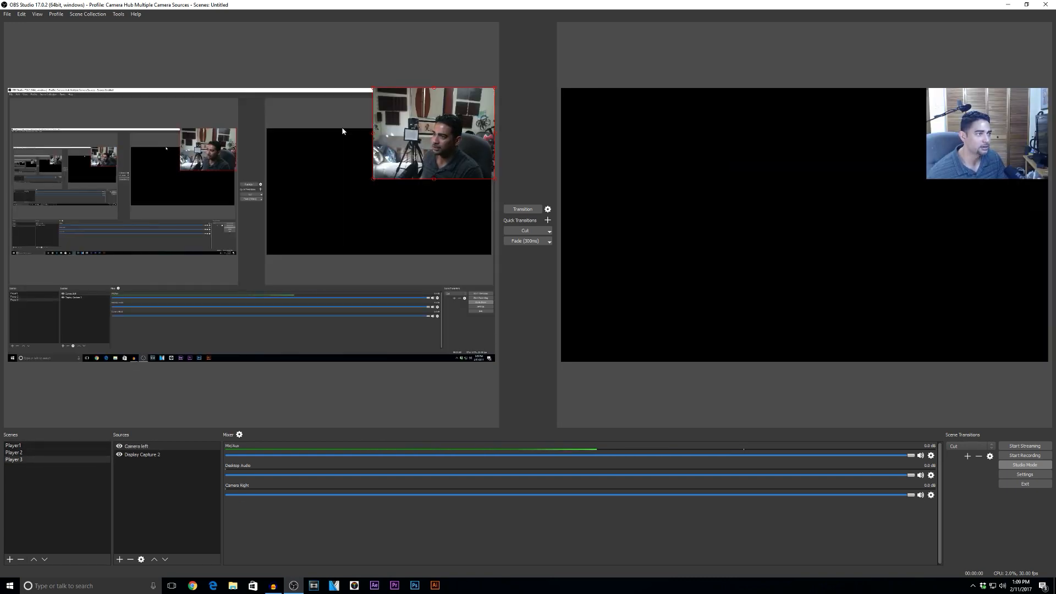
pyautogui.press('space')
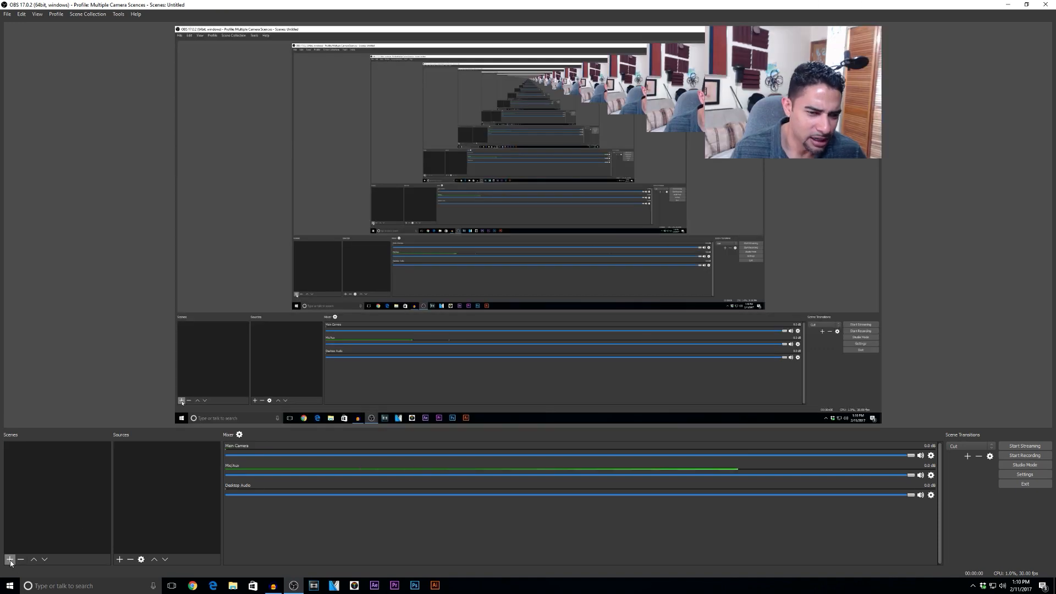
# Step: In the Multiple Camera Scences profile, add a scene named Scene 1 with a new Video Capture Device source using the Logitech HD Pro Webcam C920
pyautogui.click(10, 560)
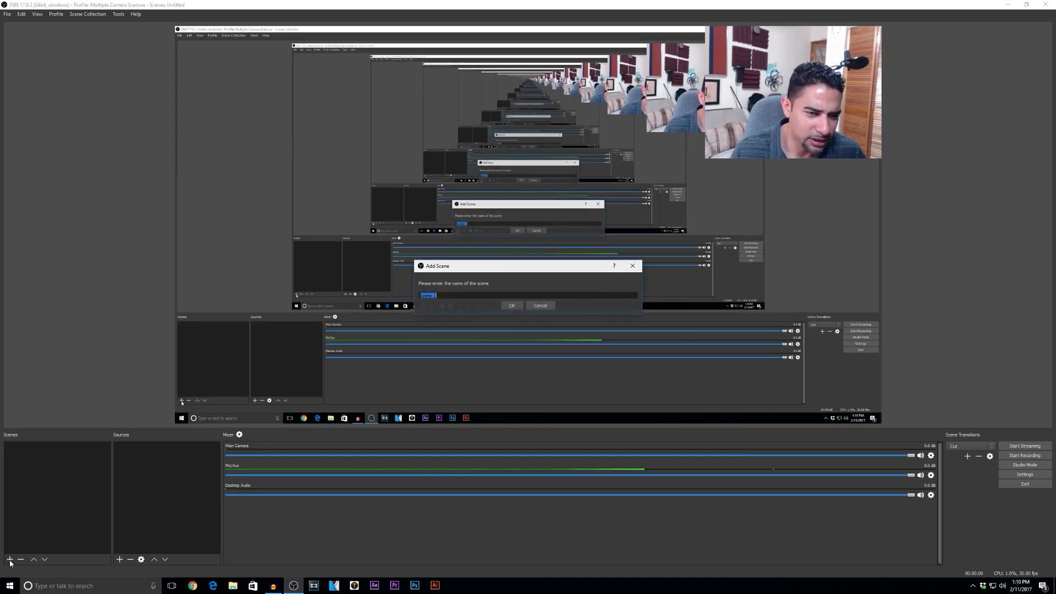
pyautogui.click(511, 305)
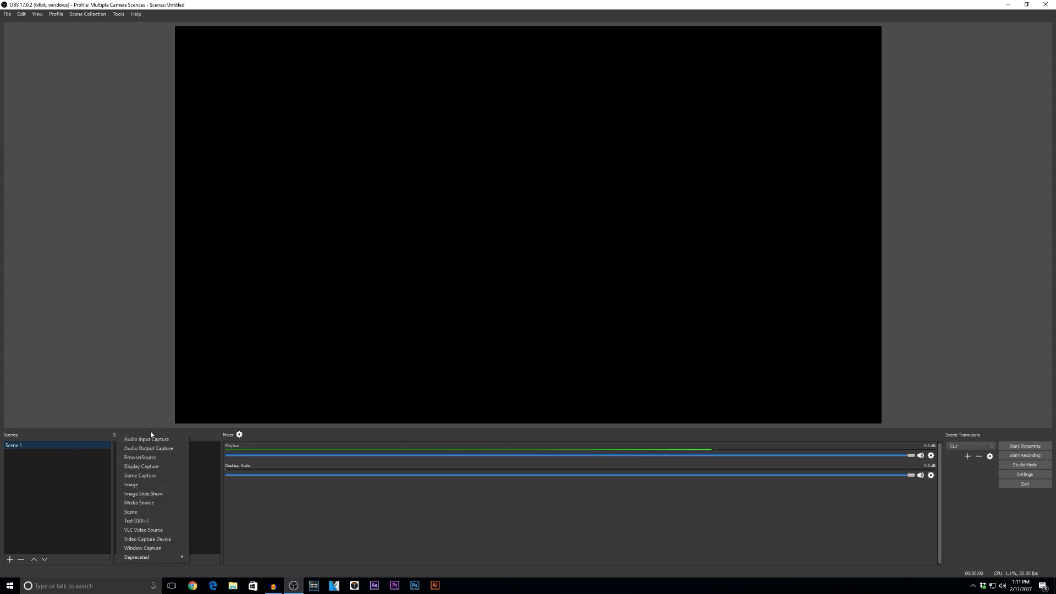
pyautogui.click(141, 542)
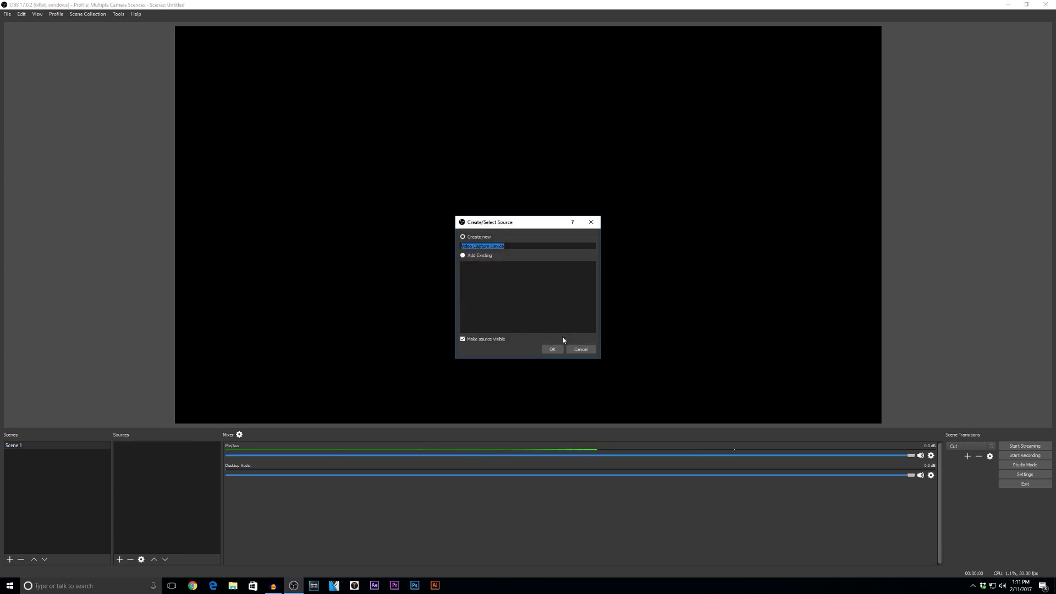
pyautogui.click(554, 349)
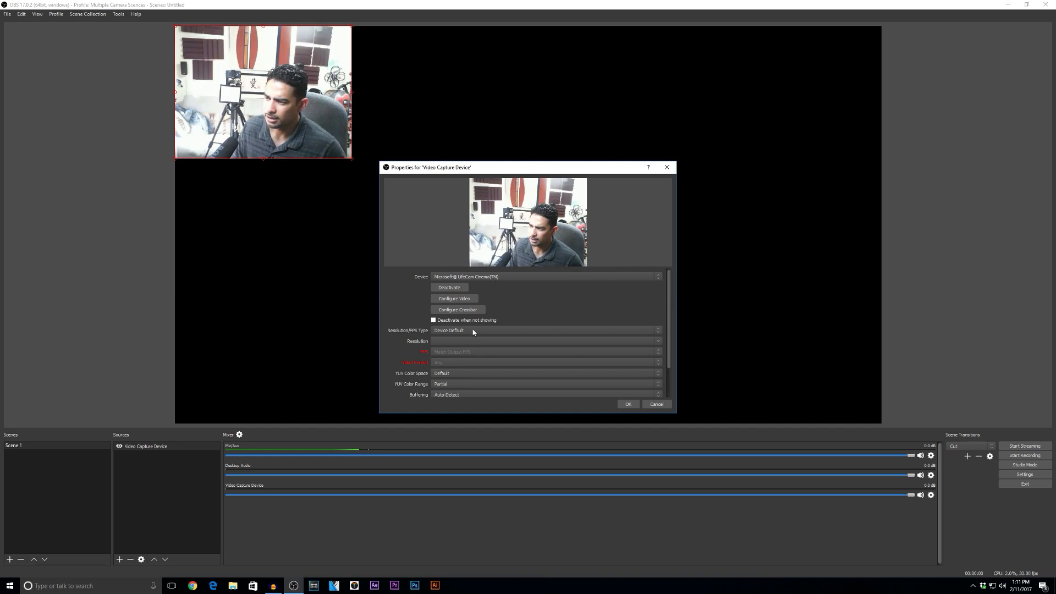
pyautogui.click(470, 331)
pyautogui.click(508, 296)
pyautogui.click(490, 279)
pyautogui.click(485, 298)
pyautogui.click(627, 404)
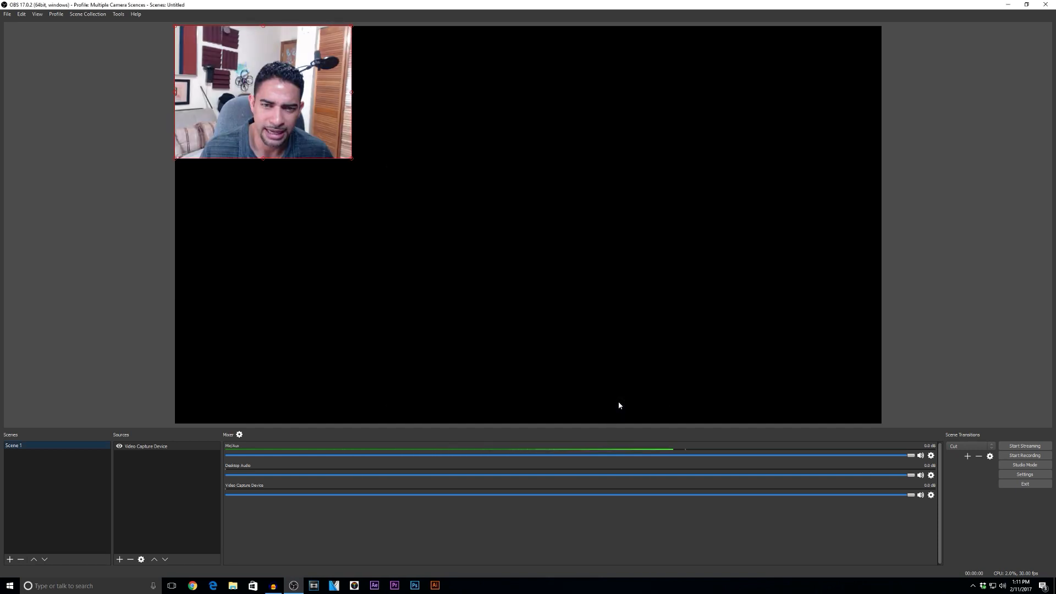
# Step: Set the webcam's Resolution/FPS Type to Custom with a widescreen resolution, and scale the camera to fill the canvas
pyautogui.click(141, 559)
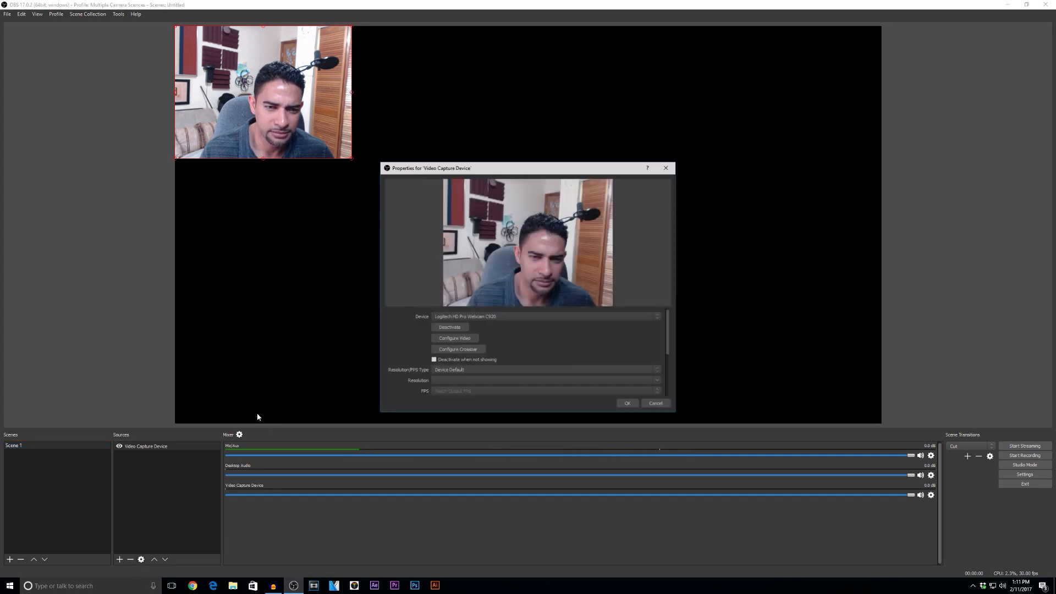
pyautogui.click(498, 372)
pyautogui.click(472, 380)
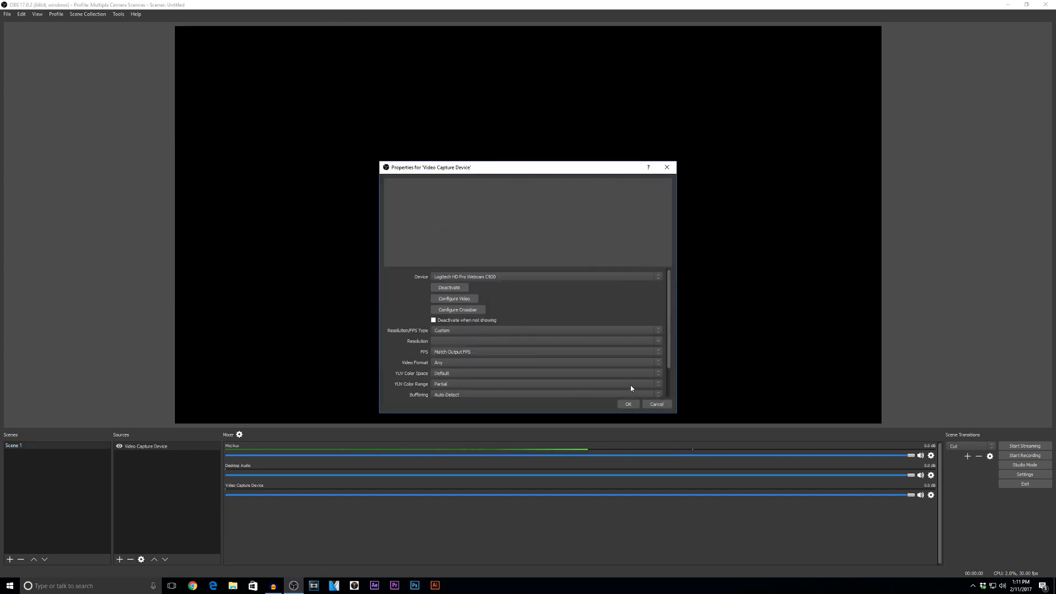
pyautogui.click(660, 342)
pyautogui.click(471, 354)
pyautogui.click(632, 405)
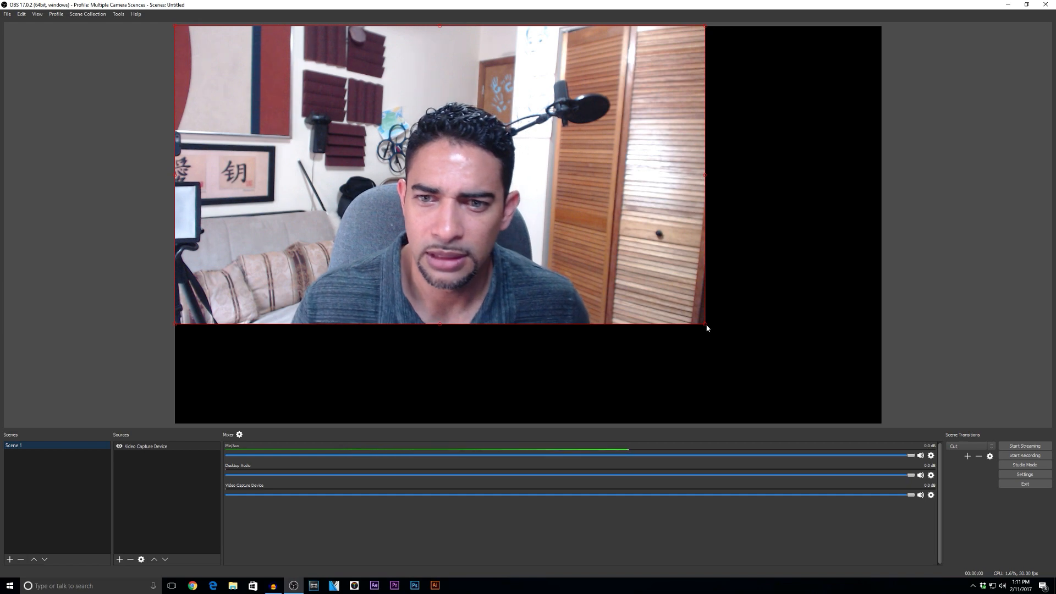
pyautogui.moveTo(725, 334); pyautogui.dragTo(881, 421)
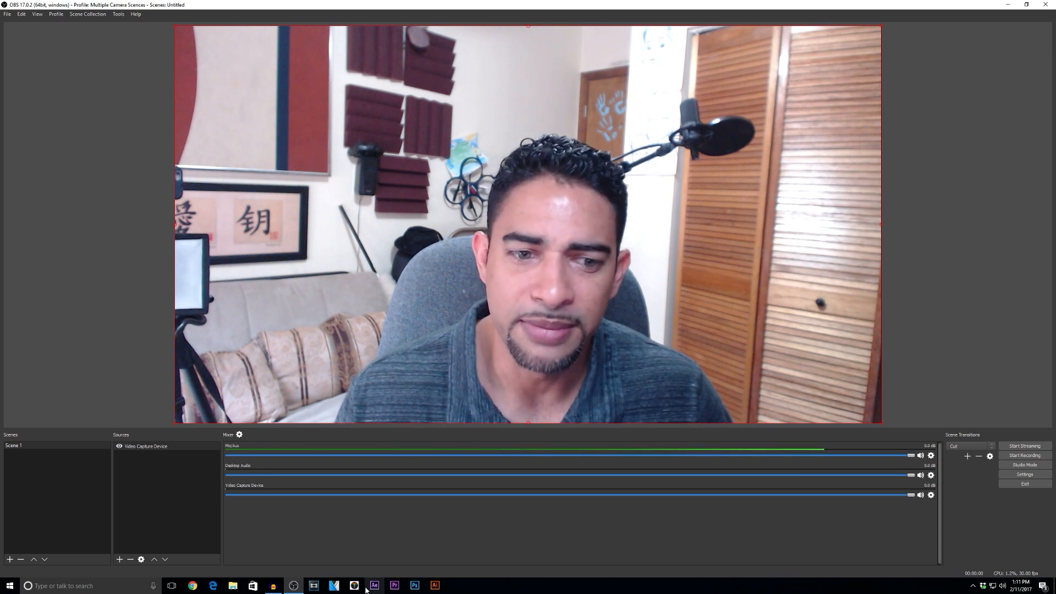
# Step: Launch a second OBS Studio instance, turn off its Studio Mode and arrange both OBS windows side by side
pyautogui.rightClick(290, 587)
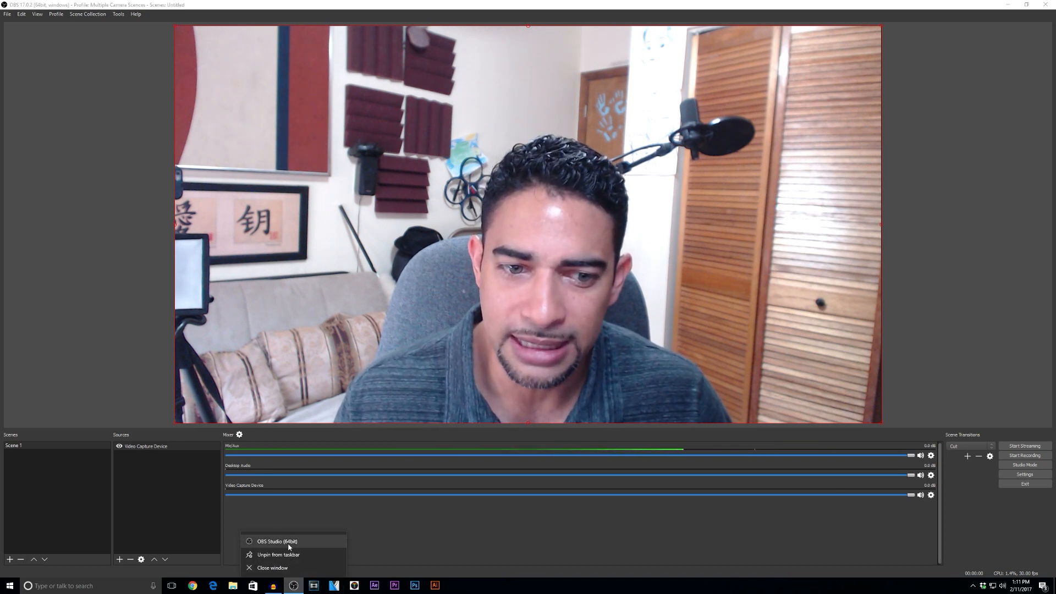
pyautogui.click(288, 546)
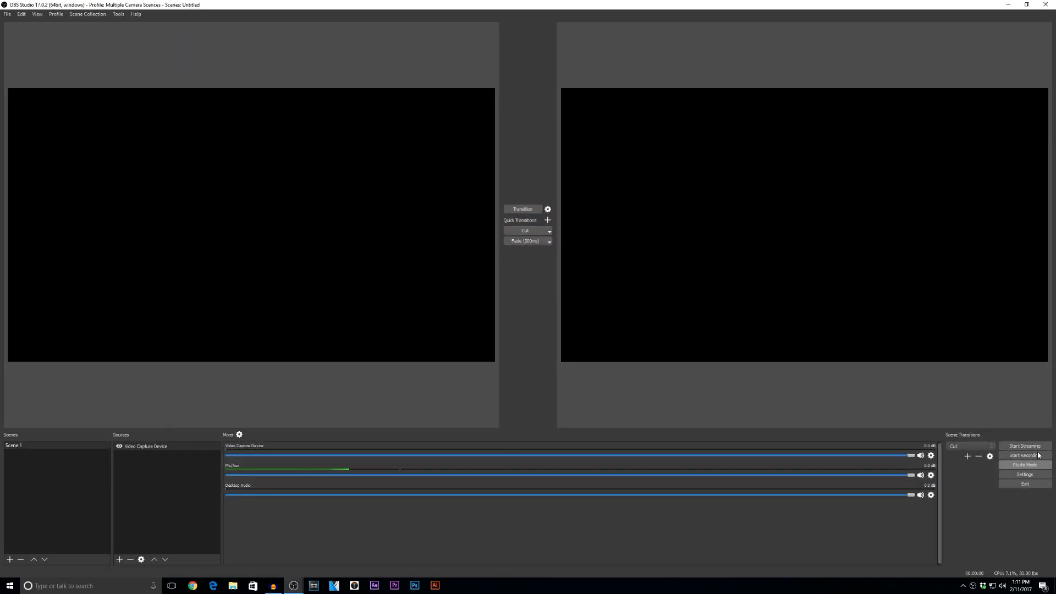
pyautogui.click(1025, 464)
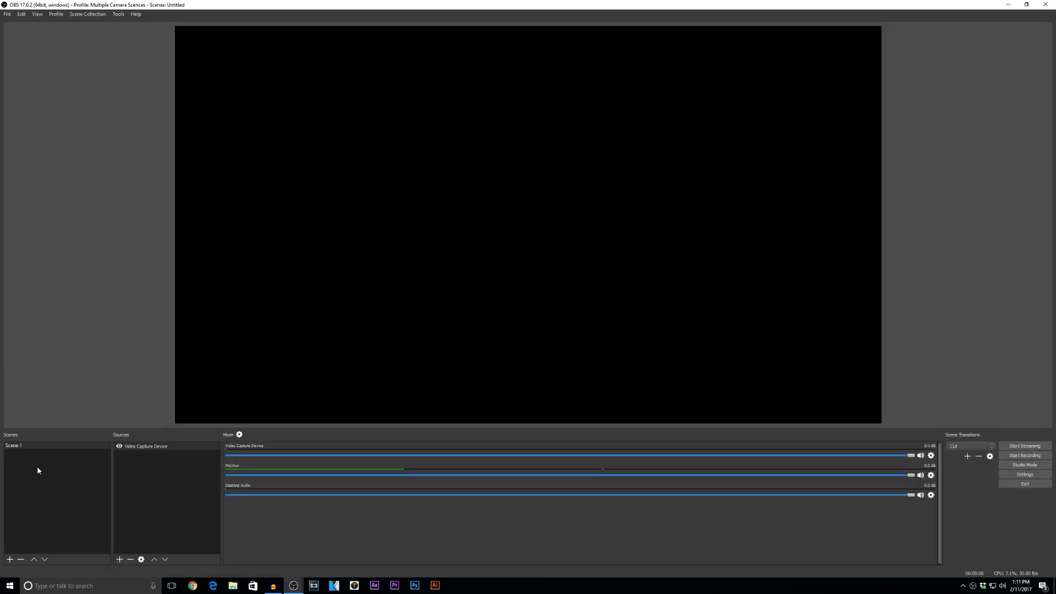
pyautogui.moveTo(449, 4); pyautogui.dragTo(791, 59)
pyautogui.moveTo(676, 3); pyautogui.dragTo(1055, 76)
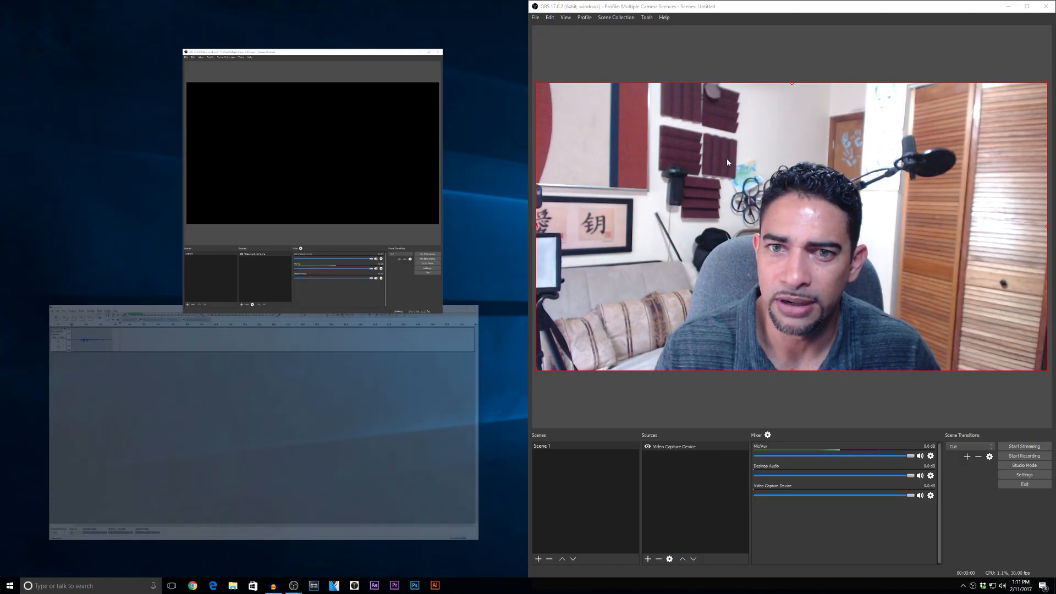
pyautogui.click(290, 176)
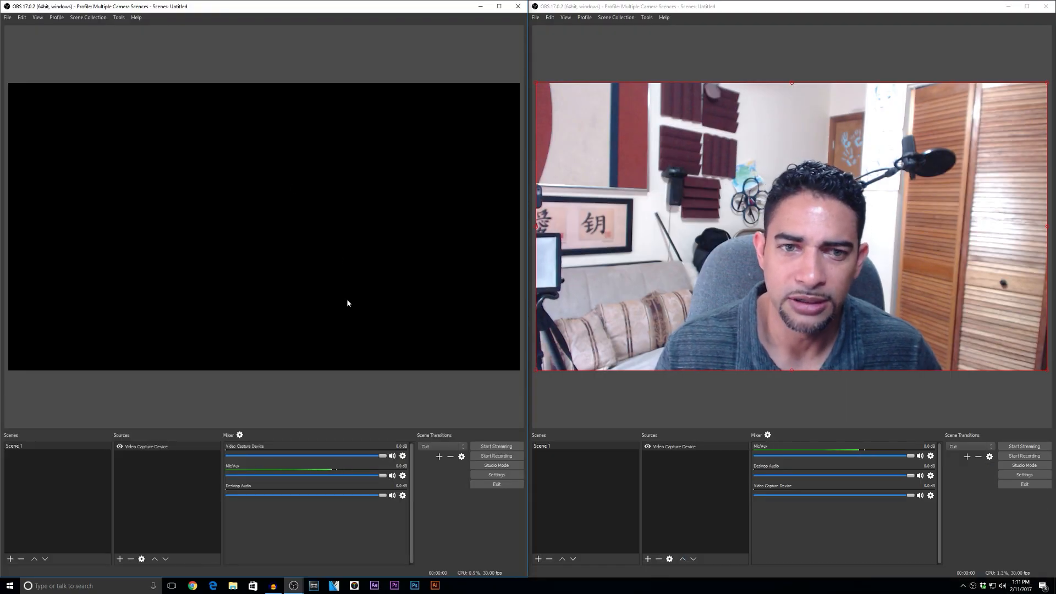
# Step: Add a scene named Scene 2 in the second OBS instance and move it above Scene 1
pyautogui.click(10, 559)
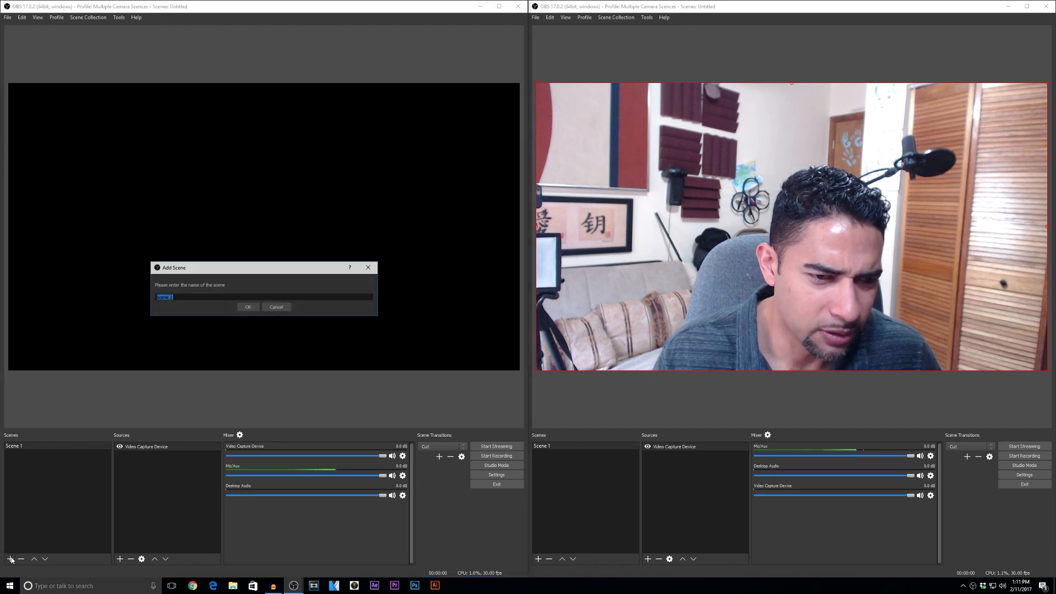
pyautogui.click(248, 308)
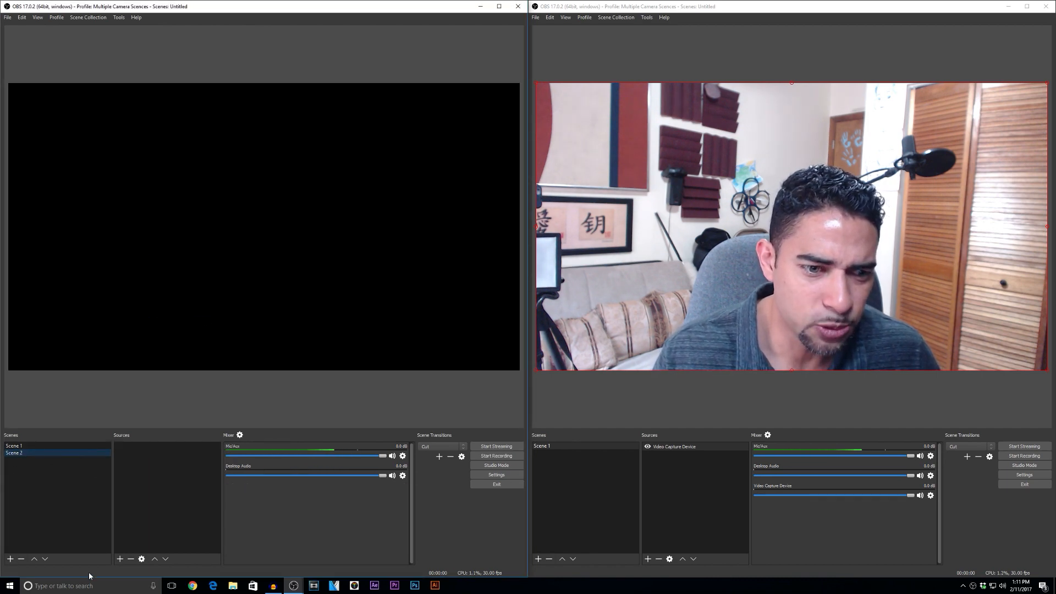
pyautogui.click(34, 559)
# Step: Add a new Video Capture Device source to Scene 2 using the other Logitech HD Pro Webcam C920
pyautogui.click(120, 559)
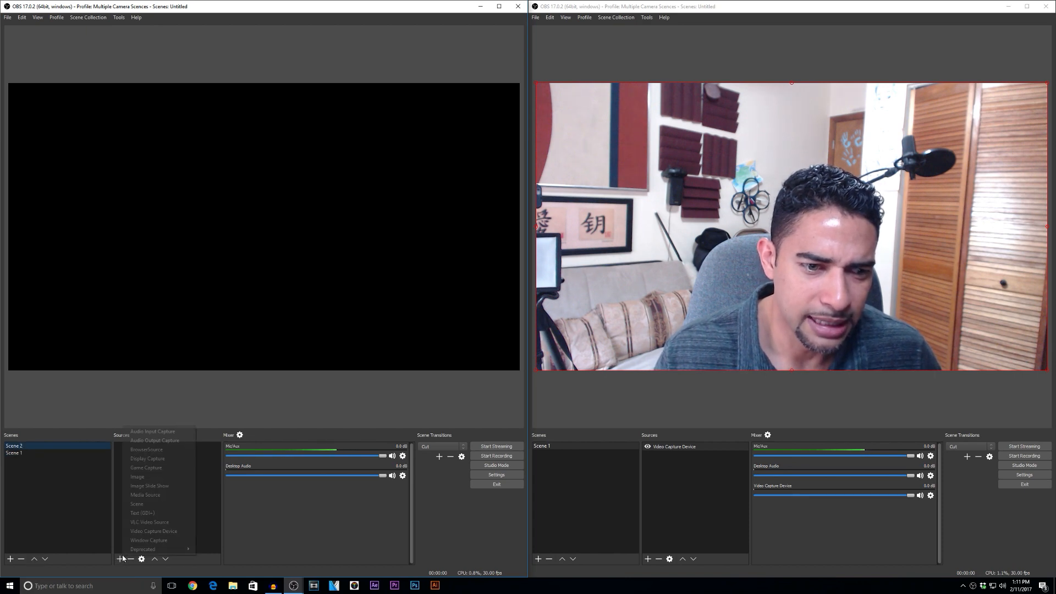
pyautogui.click(157, 530)
pyautogui.click(287, 351)
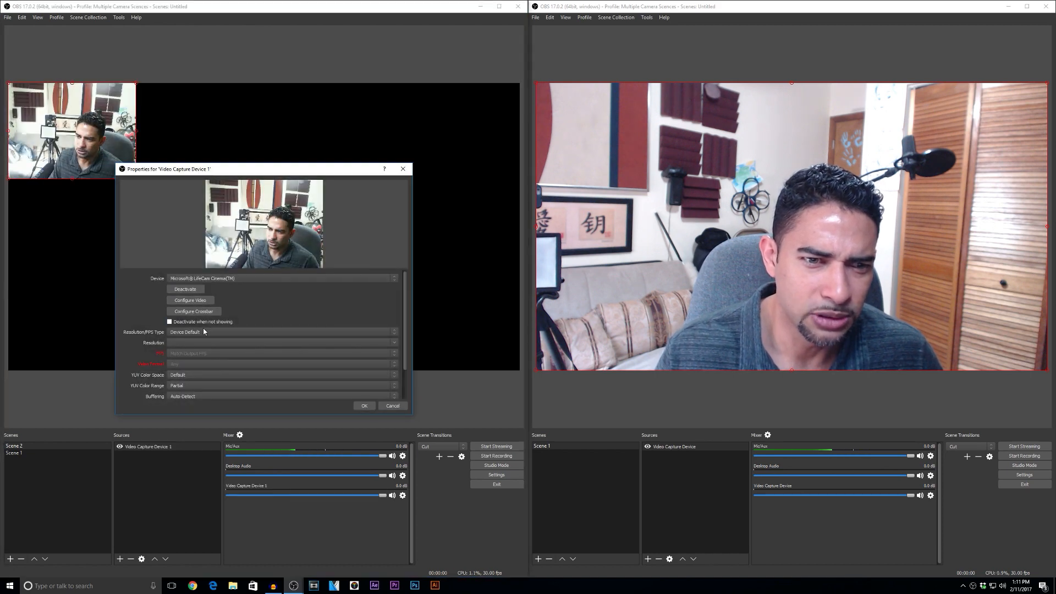
pyautogui.click(203, 331)
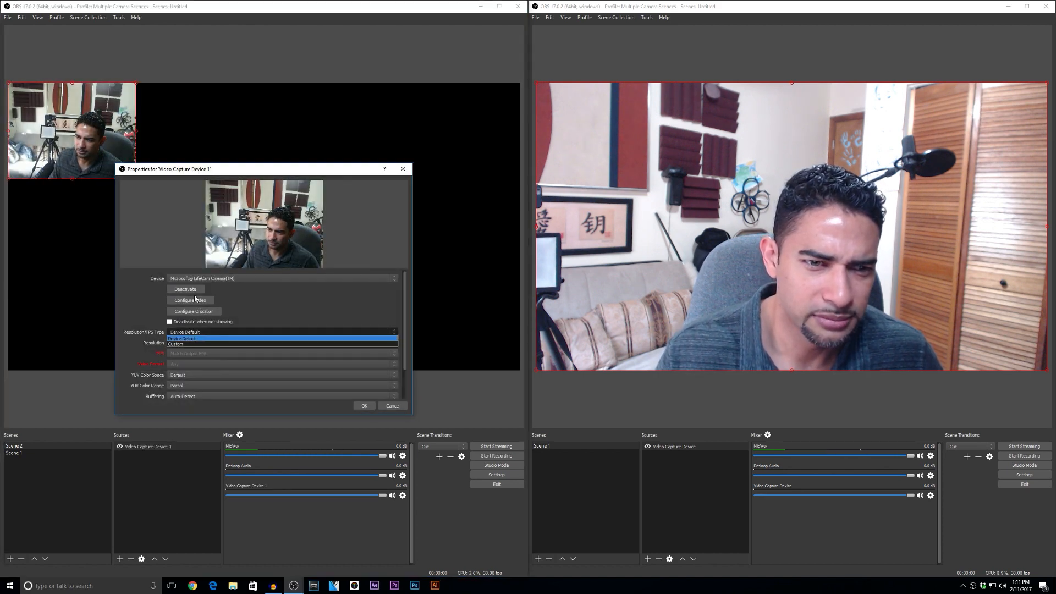
pyautogui.click(246, 279)
pyautogui.click(221, 303)
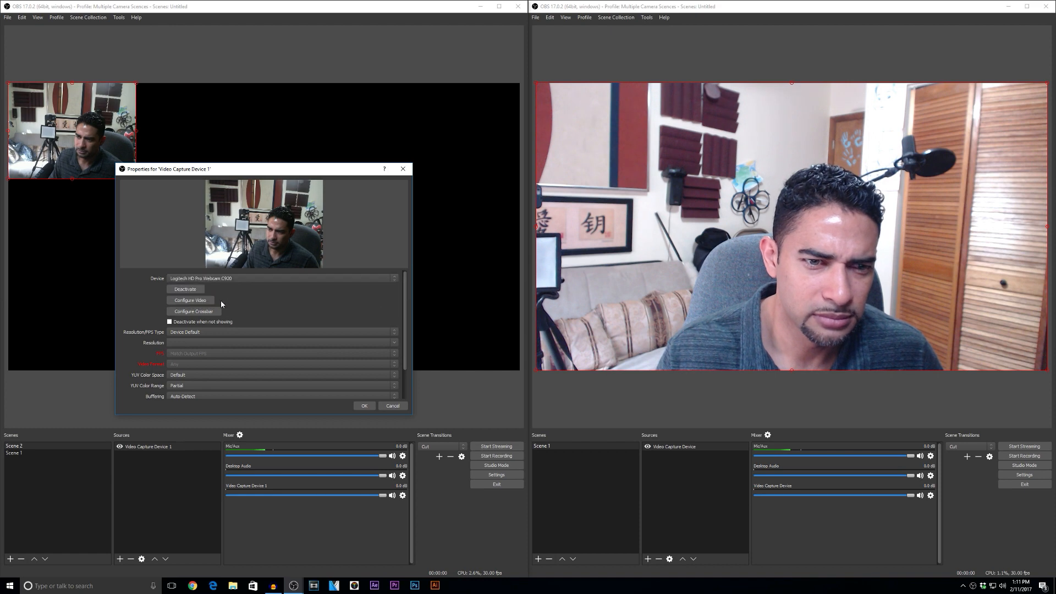
pyautogui.click(366, 406)
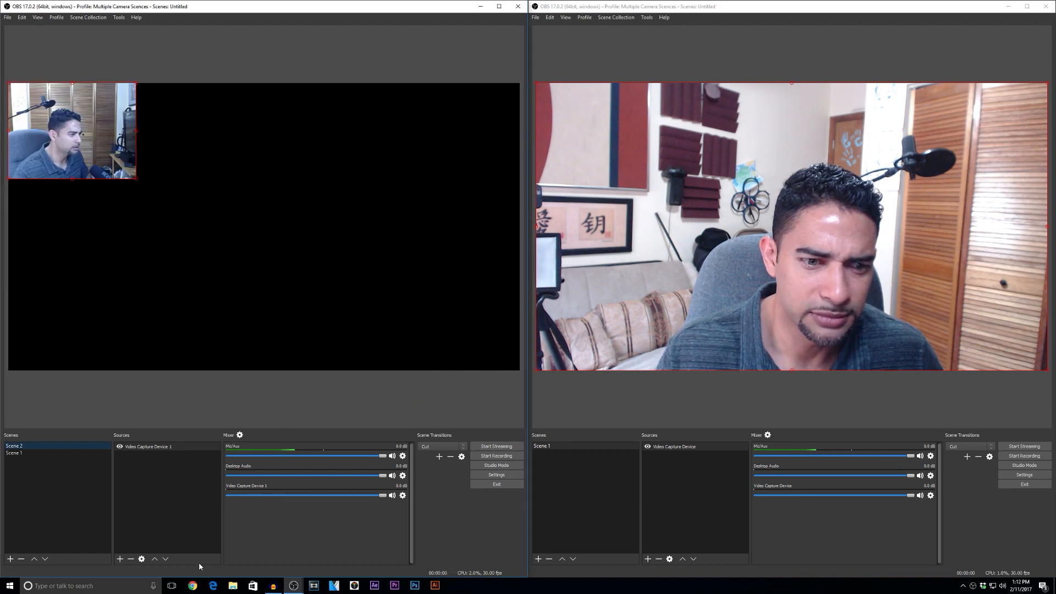
# Step: Set Video Capture Device 1 to a Custom resolution of 1920x1080 and scale the camera to fill Scene 2's canvas
pyautogui.click(142, 558)
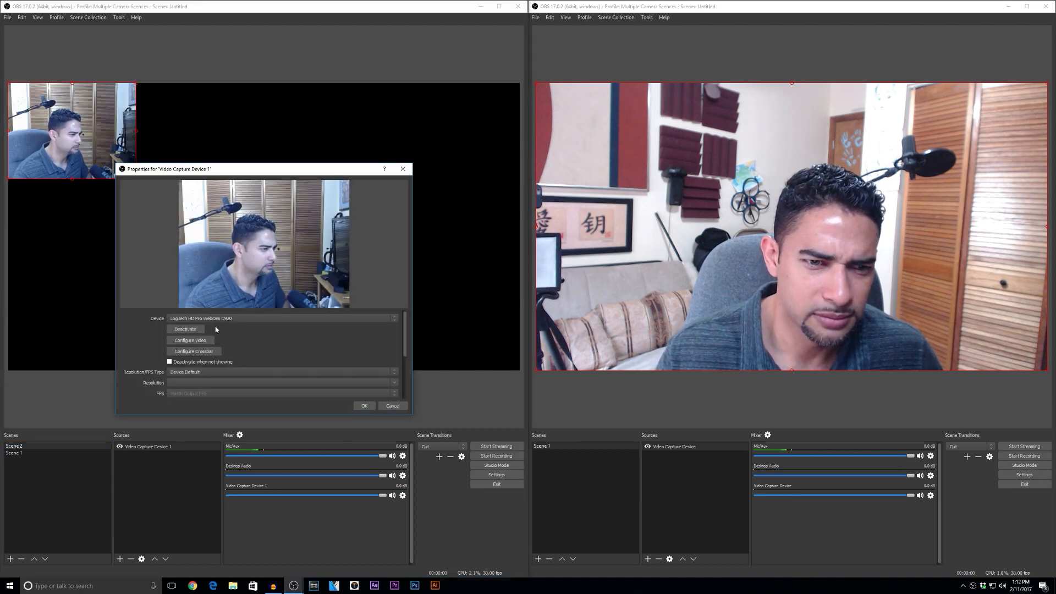
pyautogui.click(188, 373)
pyautogui.click(369, 387)
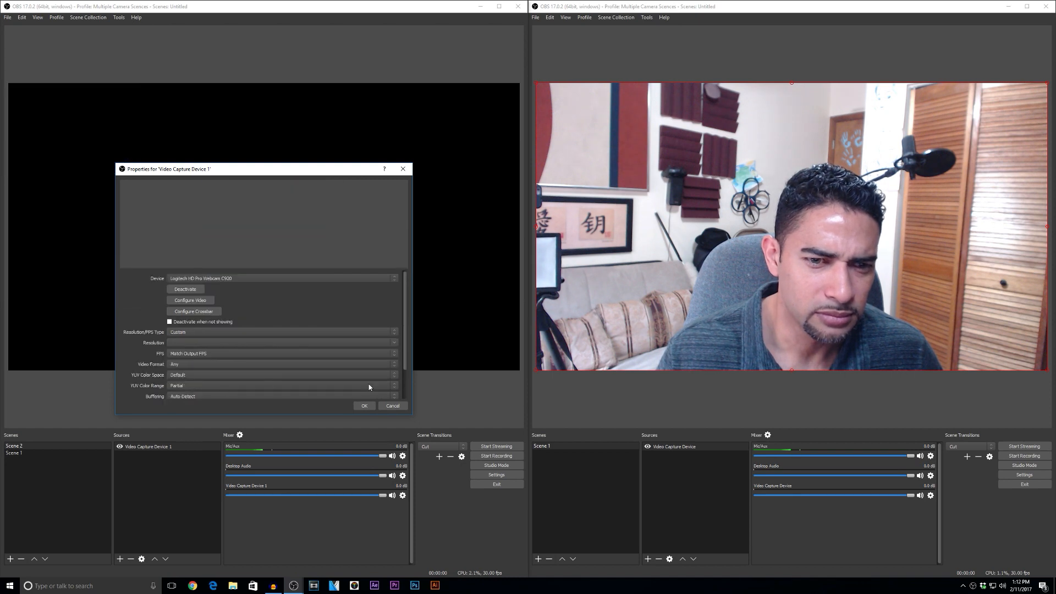
pyautogui.click(400, 345)
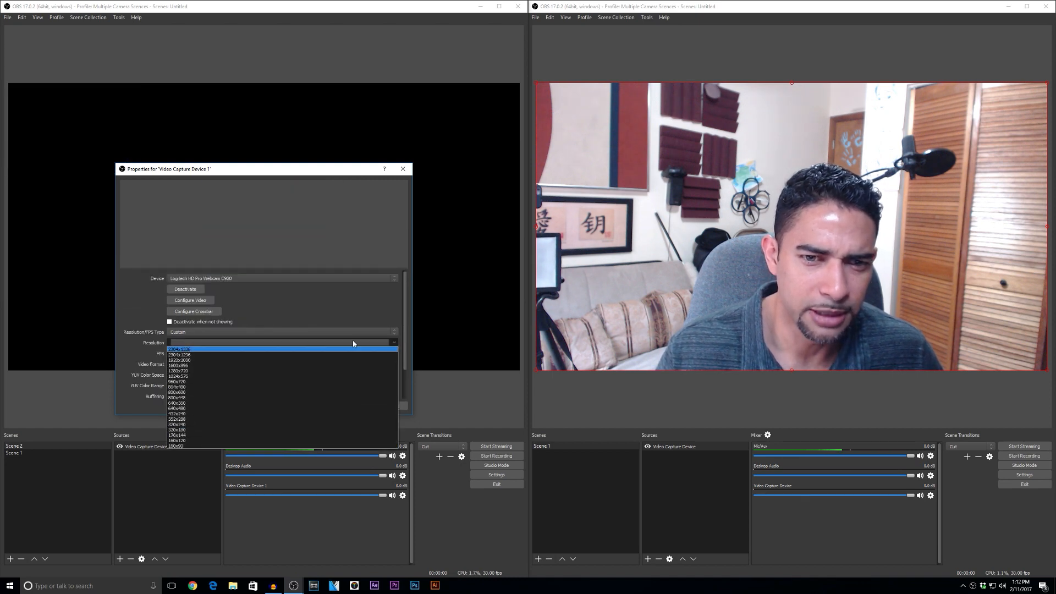
pyautogui.click(217, 354)
pyautogui.click(394, 343)
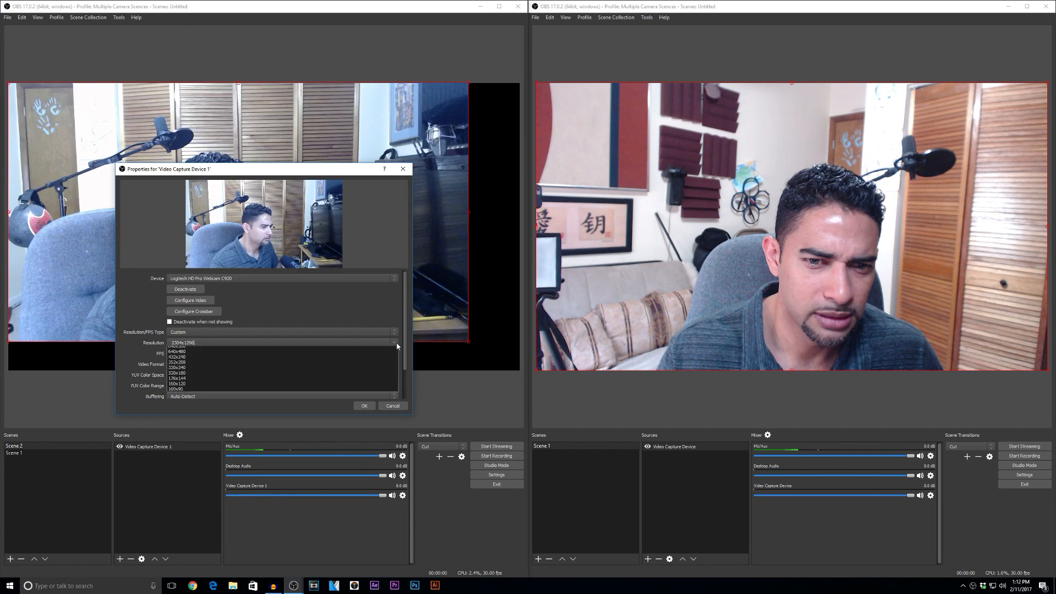
pyautogui.click(218, 362)
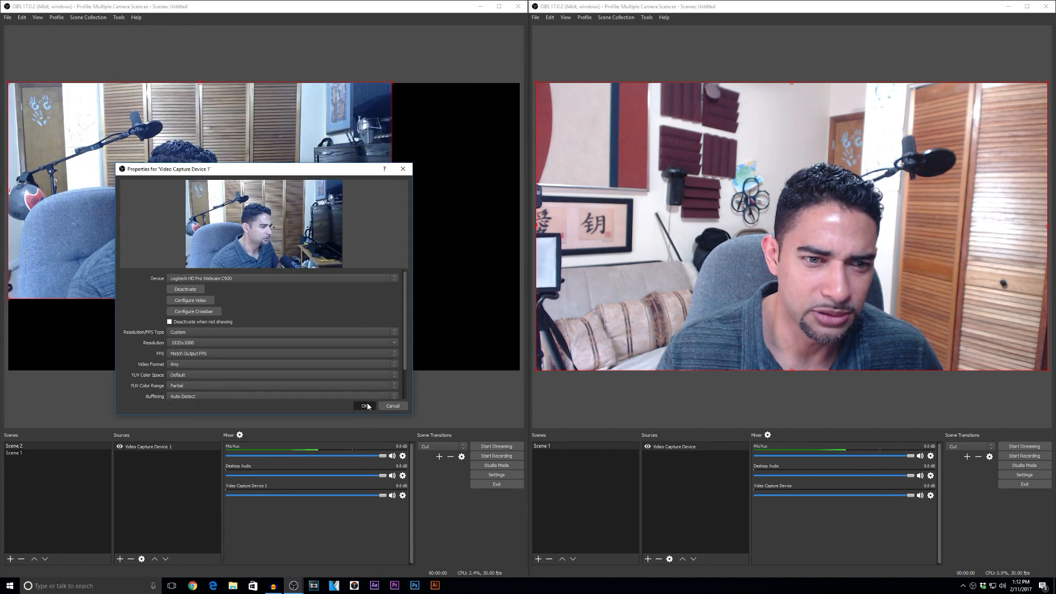
pyautogui.click(364, 405)
pyautogui.moveTo(392, 300); pyautogui.dragTo(519, 369)
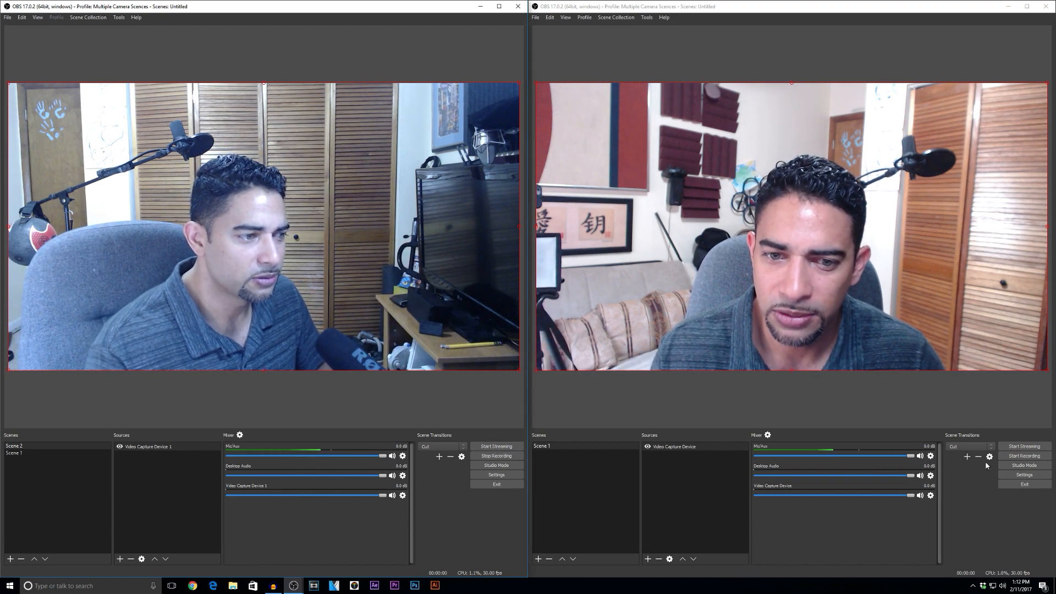
# Step: Start recording in the Scene 1 instance alongside the already recording Scene 2 instance, and stop both recordings
pyautogui.click(1012, 457)
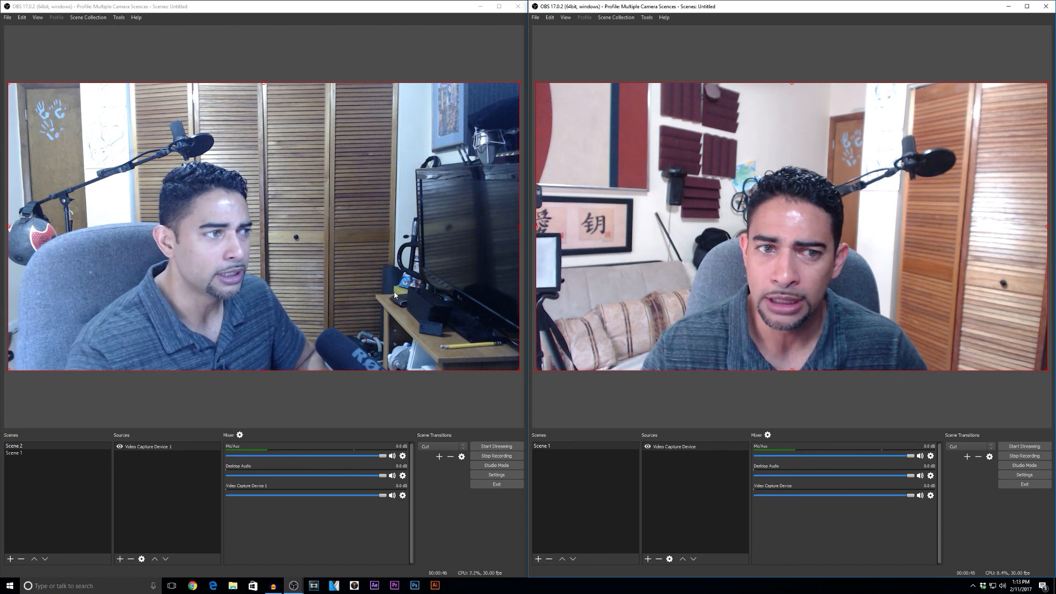
pyautogui.click(496, 455)
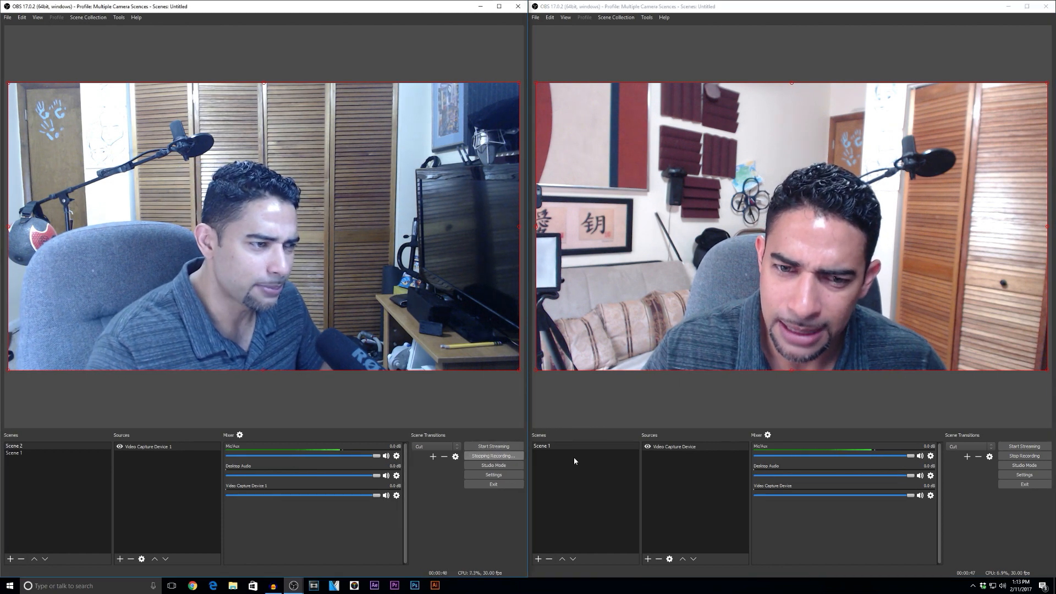
pyautogui.click(1017, 455)
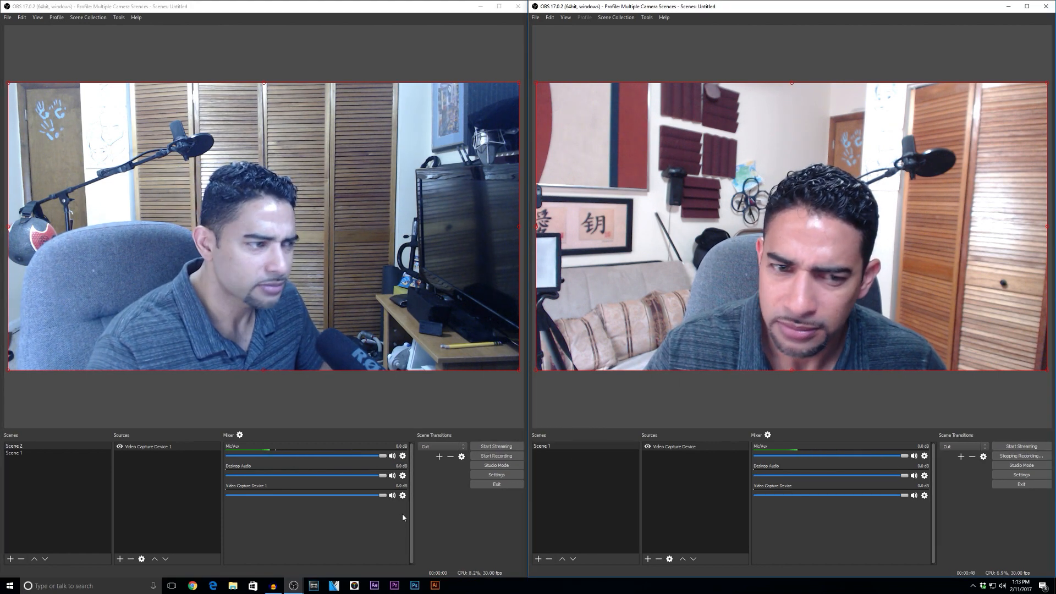
# Step: Raise the white balance of Video Capture Device 1's webcam to about a third of its range and save the camera settings
pyautogui.click(139, 447)
pyautogui.click(141, 558)
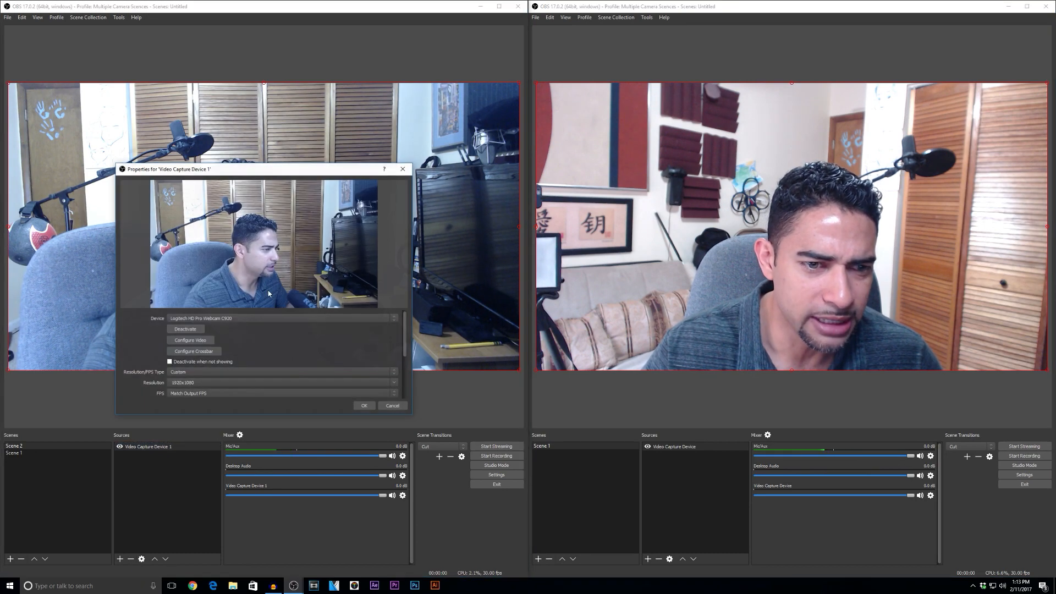
pyautogui.click(189, 340)
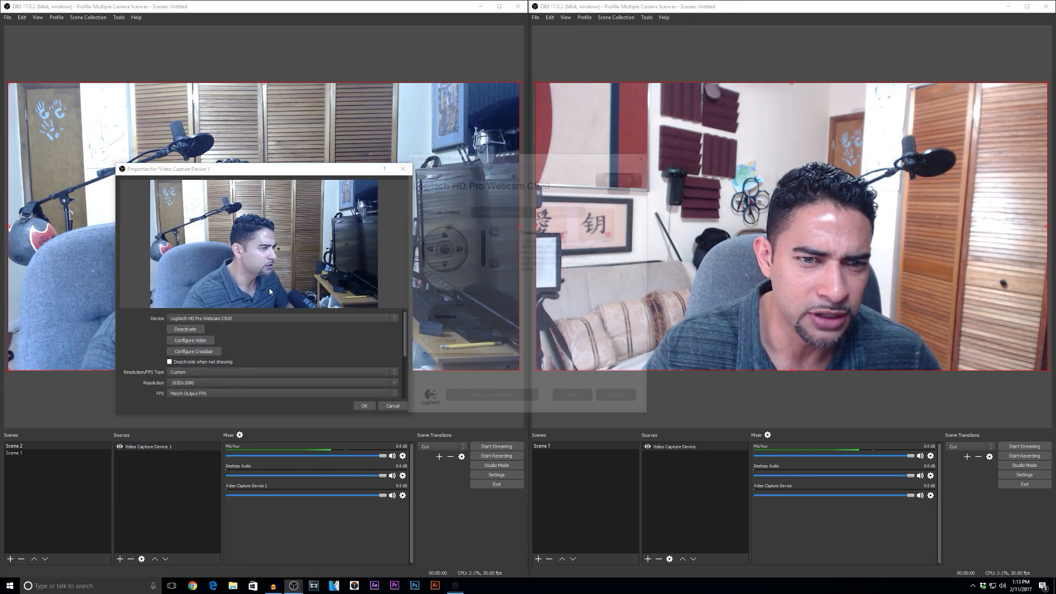
pyautogui.click(507, 213)
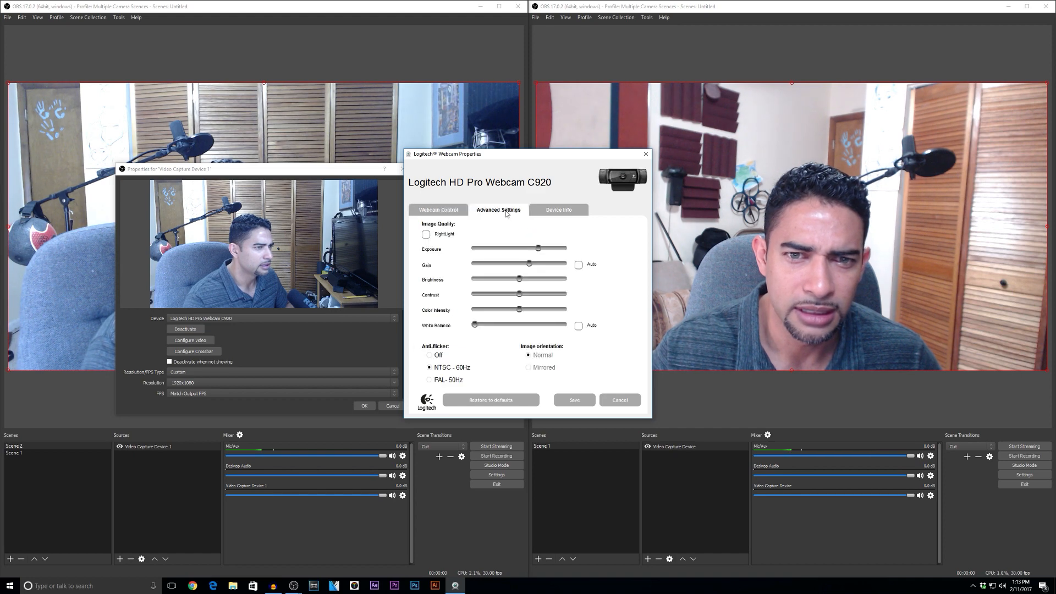
pyautogui.moveTo(502, 325); pyautogui.dragTo(504, 328)
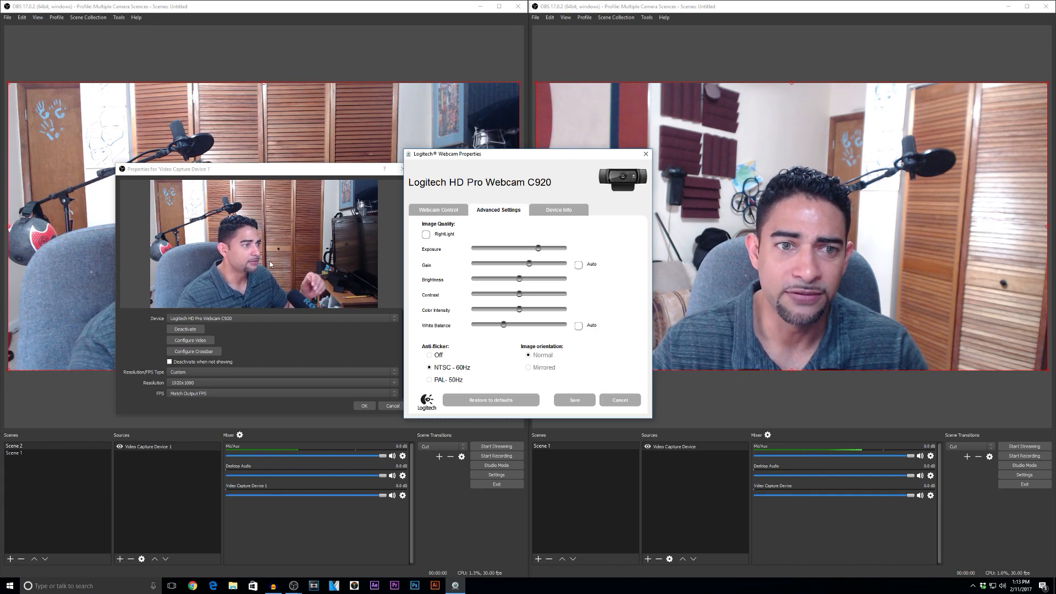
pyautogui.click(571, 400)
pyautogui.click(364, 406)
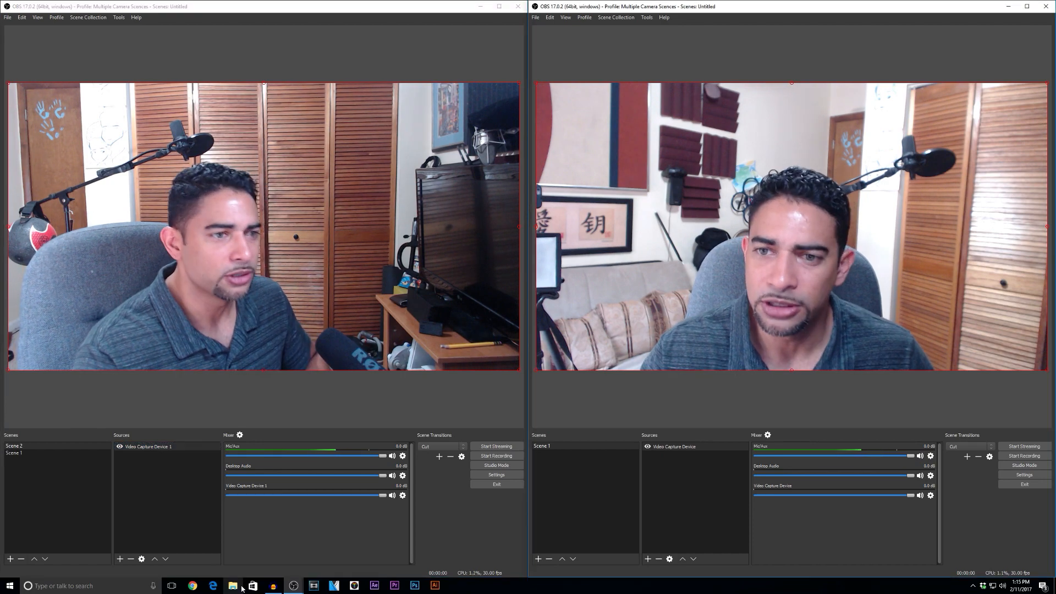
pyautogui.click(233, 586)
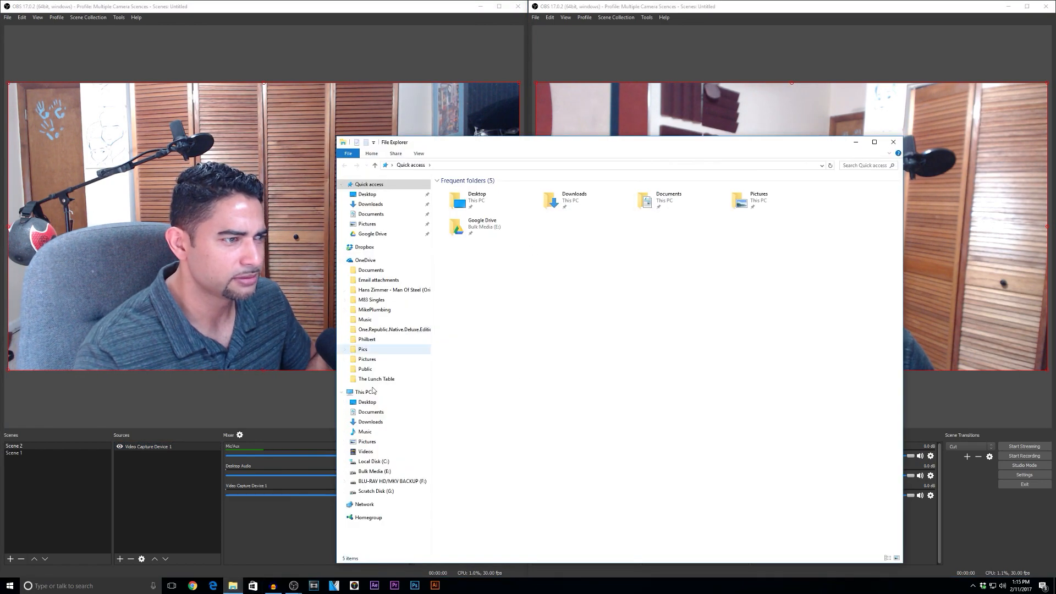
pyautogui.click(367, 492)
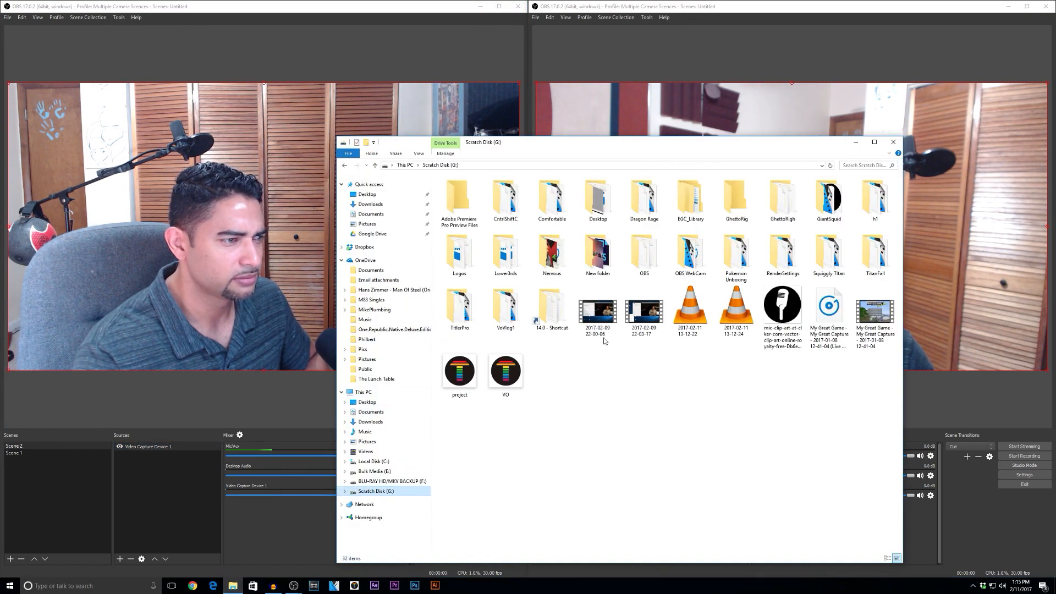
pyautogui.doubleClick(700, 313)
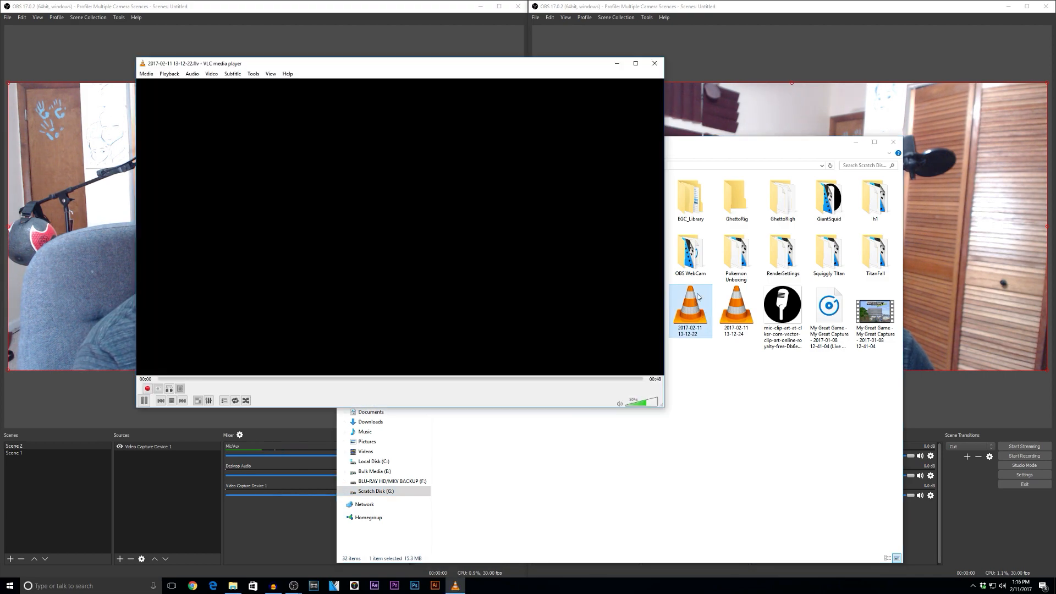
pyautogui.moveTo(263, 379); pyautogui.dragTo(383, 380)
pyautogui.moveTo(490, 384); pyautogui.dragTo(590, 382)
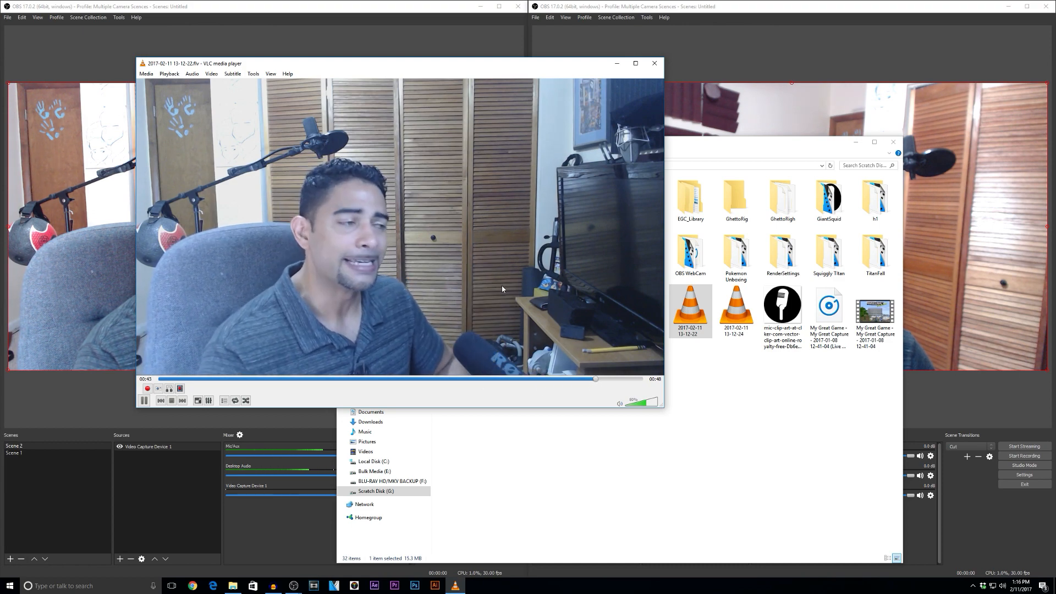
pyautogui.doubleClick(742, 330)
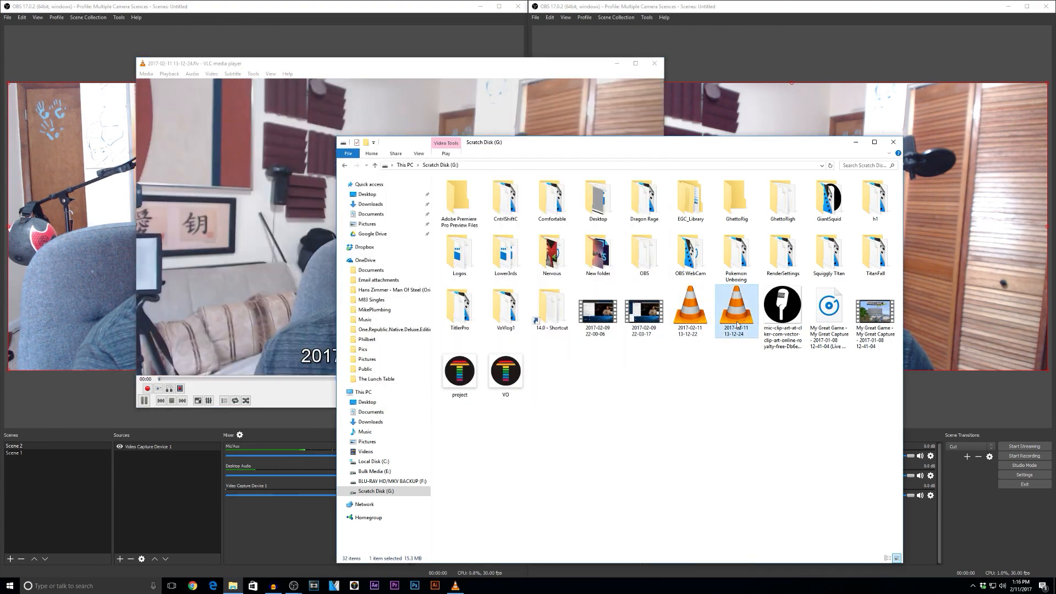
pyautogui.click(429, 64)
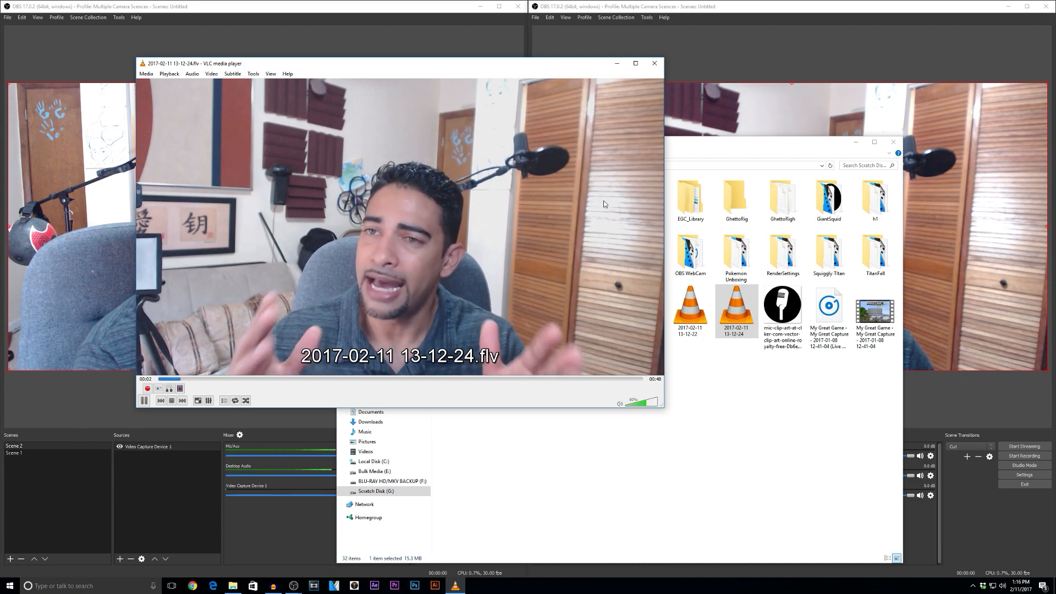
pyautogui.moveTo(428, 63); pyautogui.dragTo(356, 88)
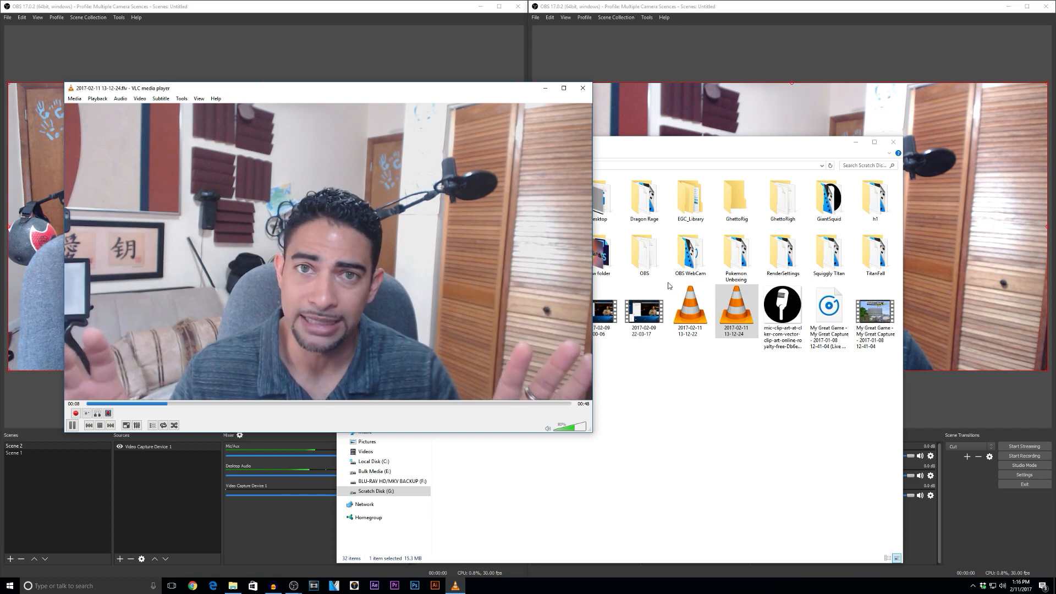
# Step: Select both 2017-02-11 recordings together, and clear File Explorer and the video player away from the OBS windows
pyautogui.keyDown('ctrl'); pyautogui.click(695, 329); pyautogui.keyUp('ctrl')
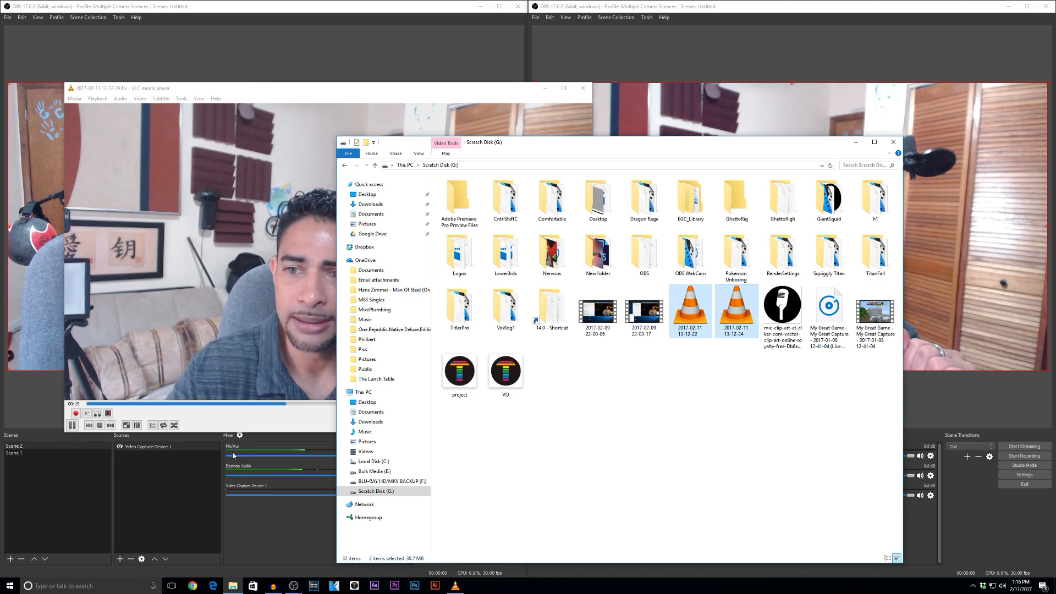
pyautogui.click(855, 142)
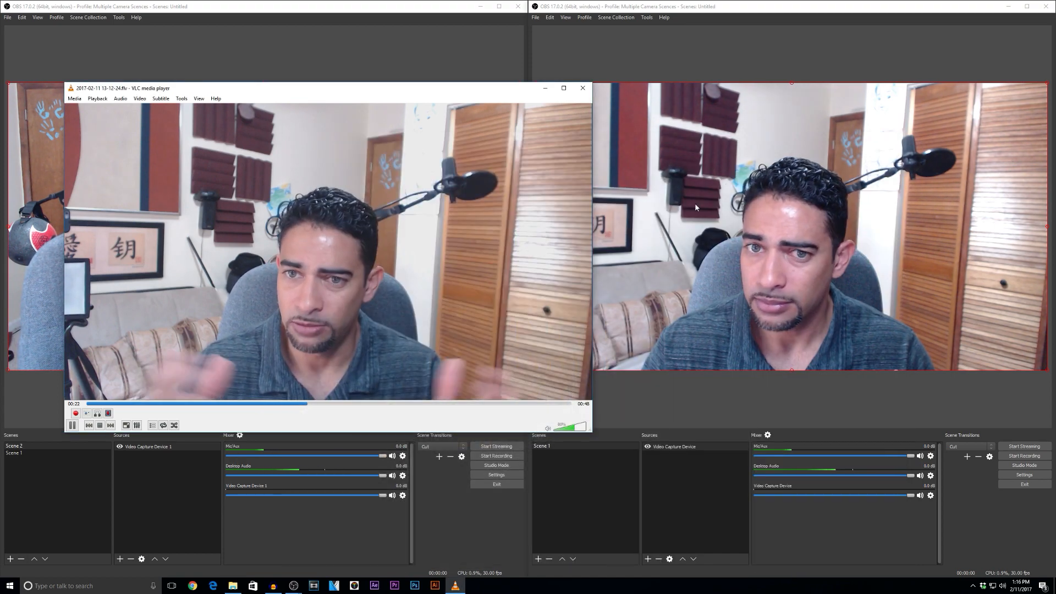
pyautogui.click(582, 88)
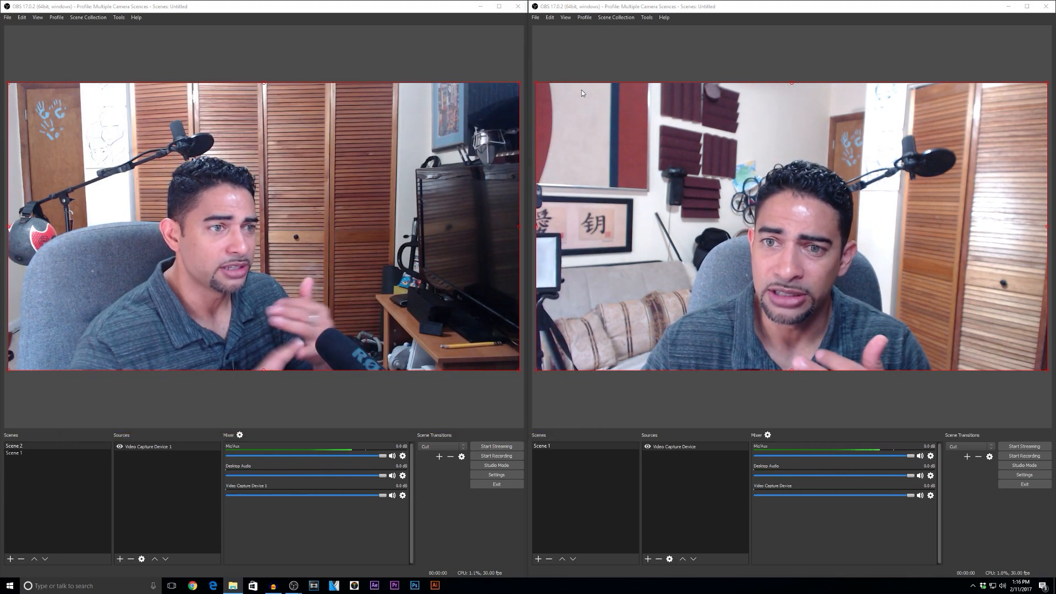